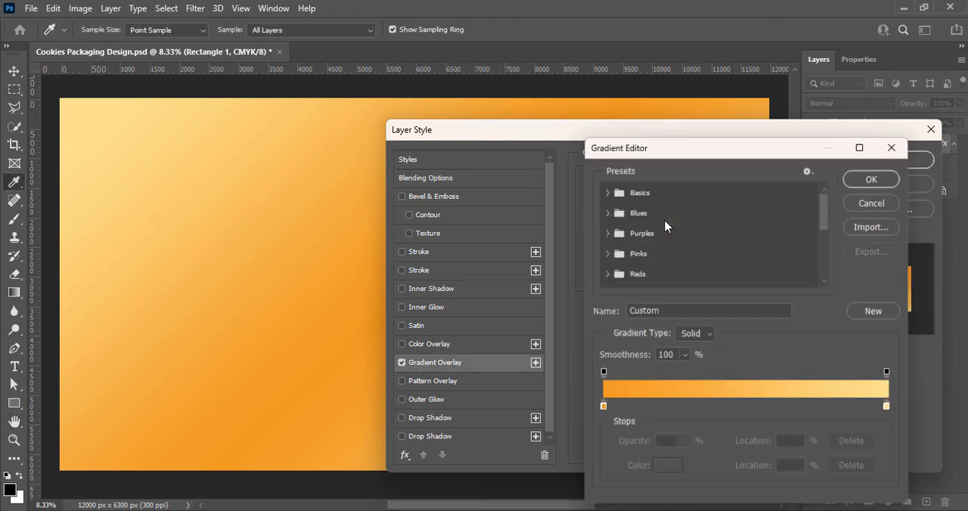
Recolour the gradient's orange start stop to brown 873c00 and its end stop to light peach ffd99c.
double_click(604, 407)
left_click_drag(715, 310, 739, 348)
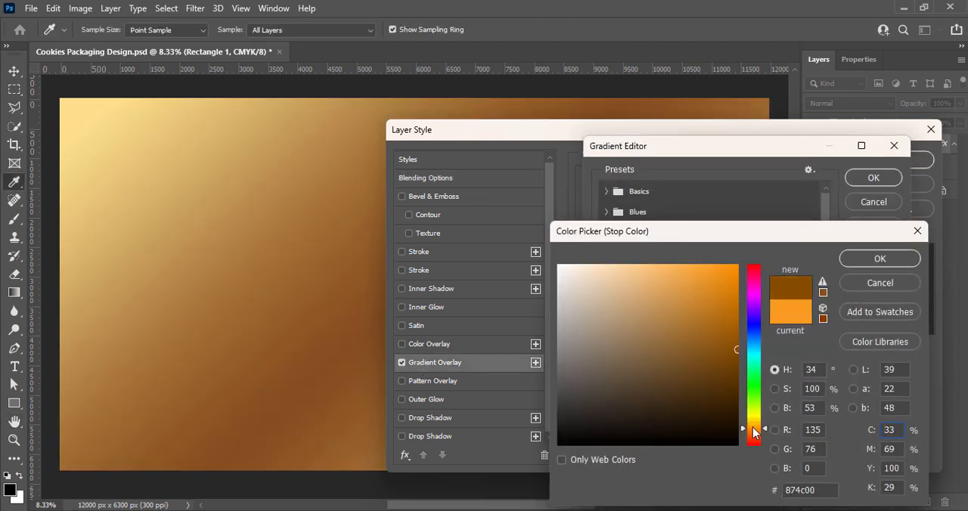
left_click(754, 430)
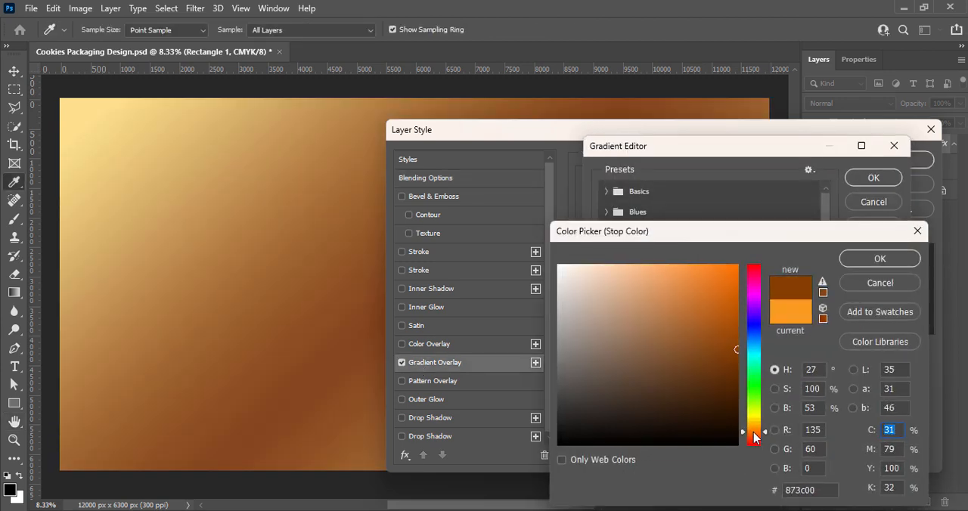
left_click(878, 259)
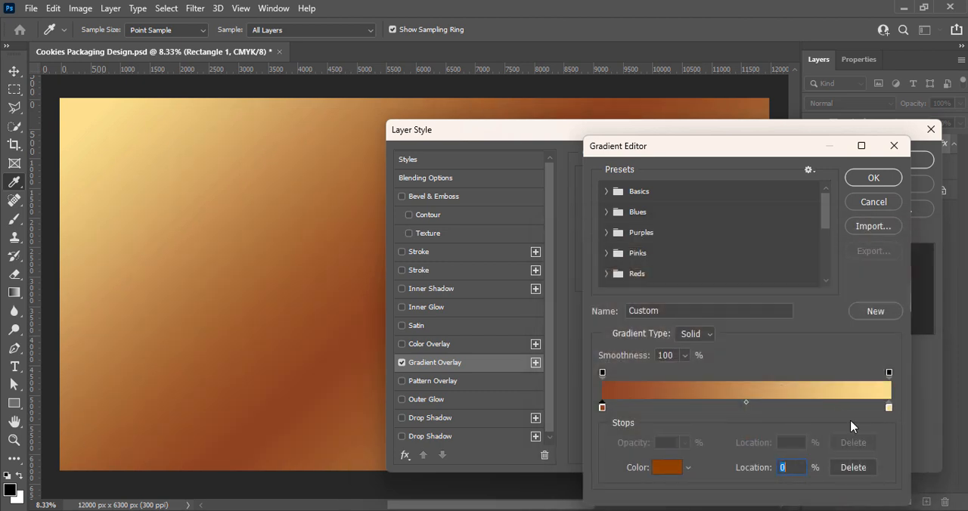
double_click(887, 408)
mouse_move(738, 287)
left_mouse_down()
mouse_move(704, 262)
mouse_move(692, 272)
mouse_move(644, 265)
left_mouse_up()
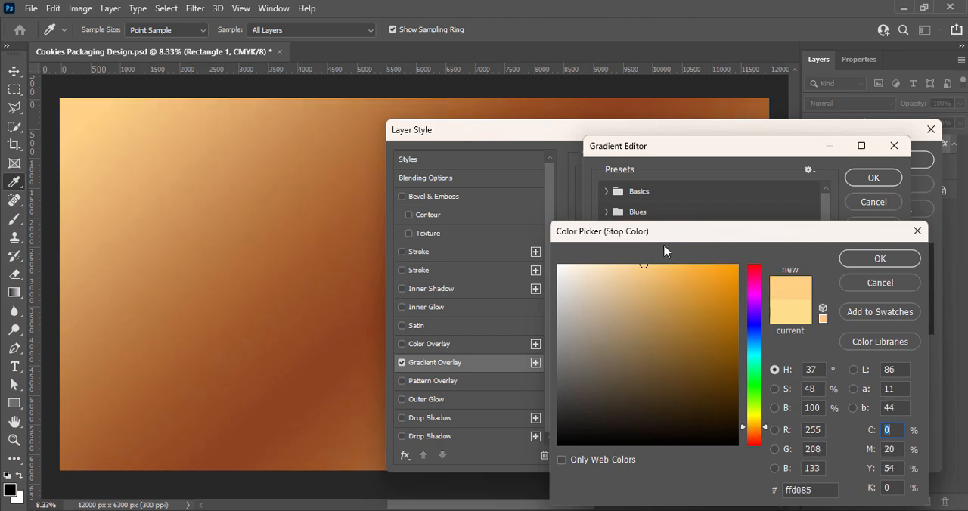
left_click(860, 263)
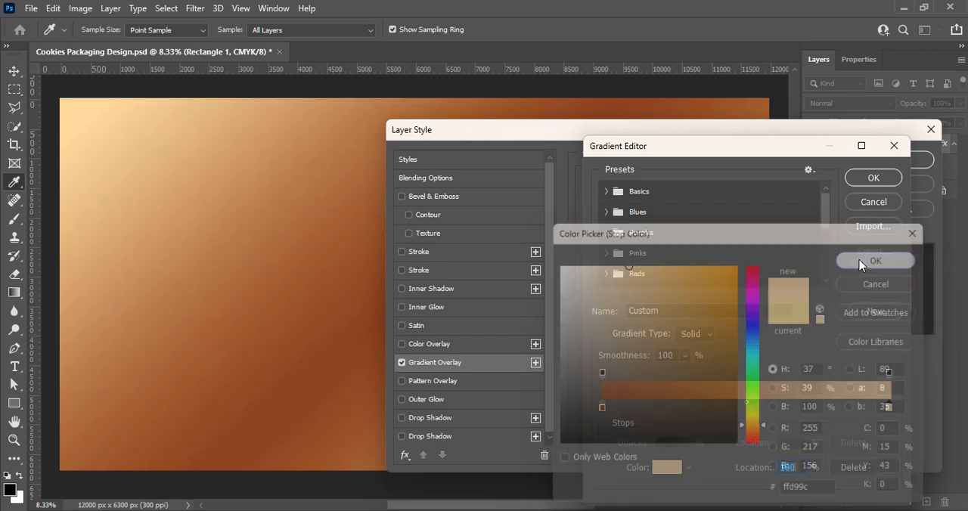
Change the gradient's start stop to reddish brown 98370a and accept the edited gradient.
double_click(603, 408)
mouse_move(698, 341)
left_mouse_down()
mouse_move(676, 345)
mouse_move(725, 339)
mouse_move(716, 336)
left_mouse_up()
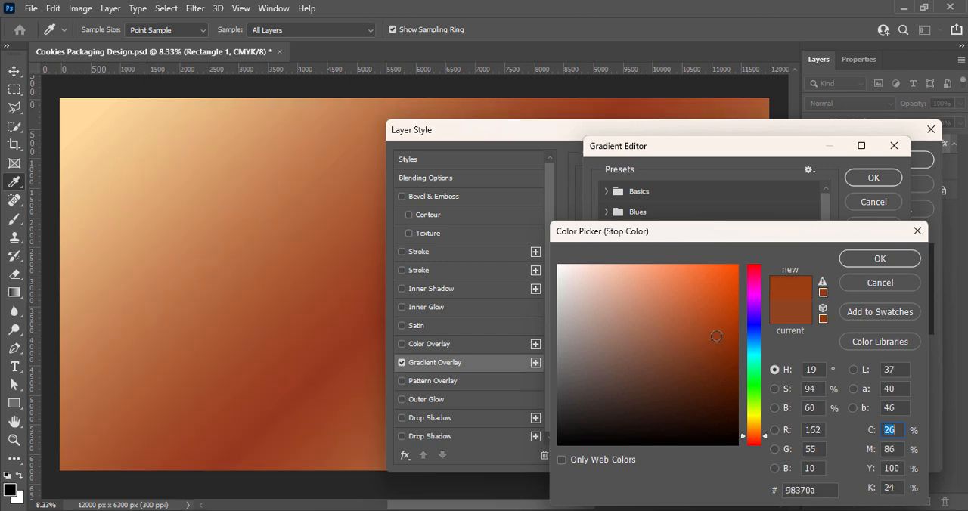
left_click(880, 259)
left_click(874, 178)
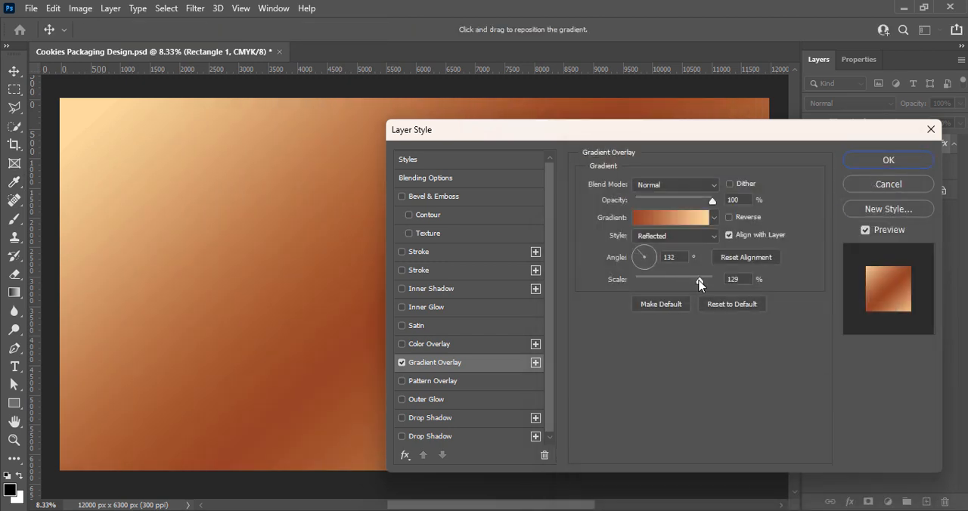
Set the gradient overlay to Linear style with 131% scale and a 108° angle.
mouse_move(699, 279)
left_mouse_down()
mouse_move(712, 281)
mouse_move(682, 280)
mouse_move(701, 281)
left_mouse_up()
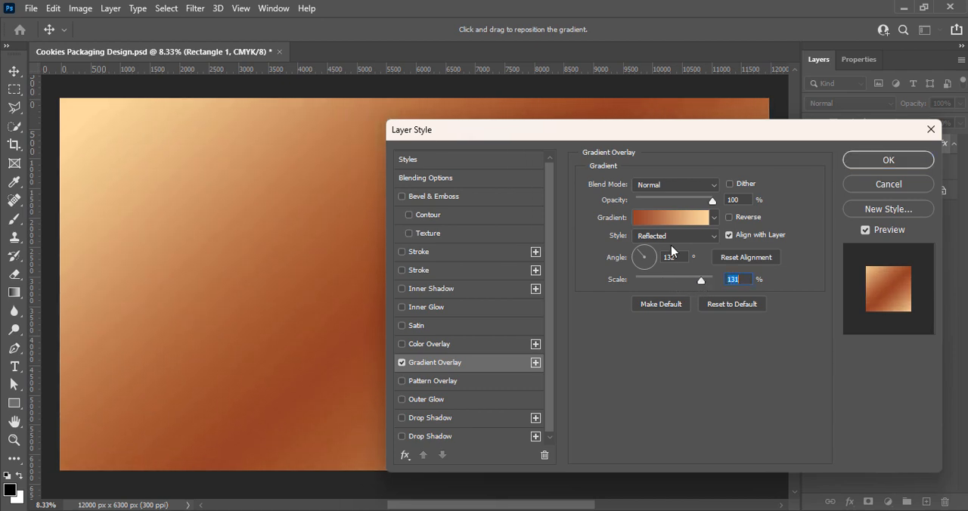
left_click(668, 238)
left_click(658, 250)
left_click_drag(568, 143, 614, 195)
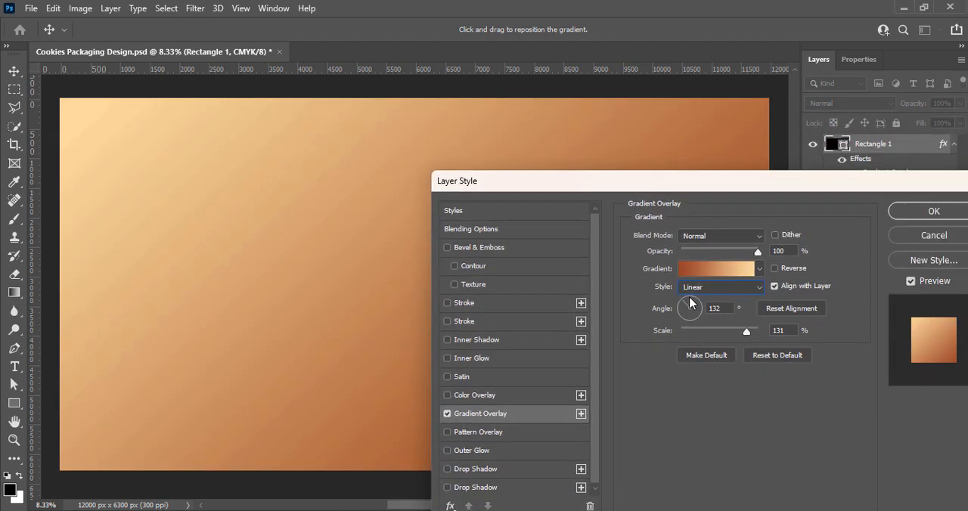
left_click_drag(693, 303, 687, 298)
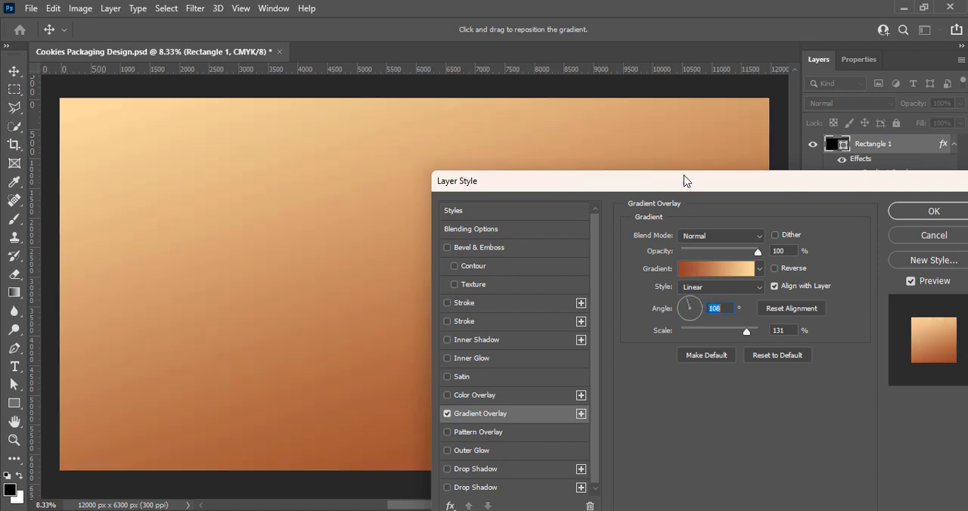
Try the Reflected style on the gradient overlay and set its scale to 150%.
left_click_drag(681, 190, 596, 137)
left_click(638, 234)
left_click(616, 279)
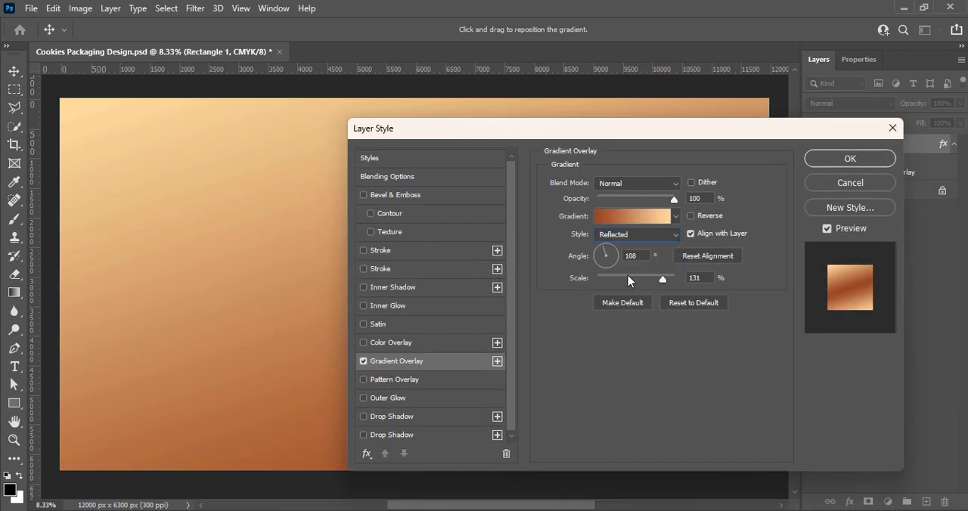
left_click_drag(666, 289, 678, 284)
Try the Radial style, reverse the gradient, and try the Angle style on the overlay.
left_click(619, 234)
left_click(619, 250)
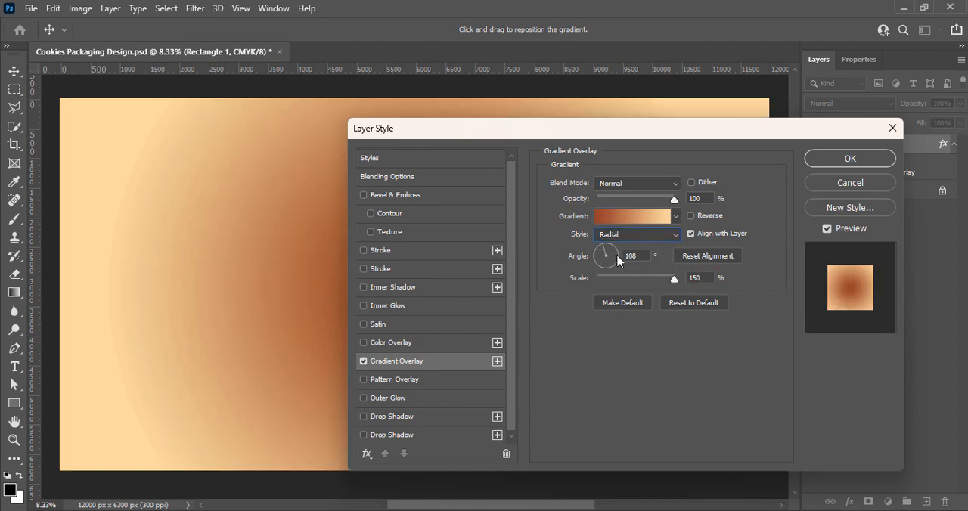
left_click(611, 237)
left_click(691, 215)
left_click(638, 234)
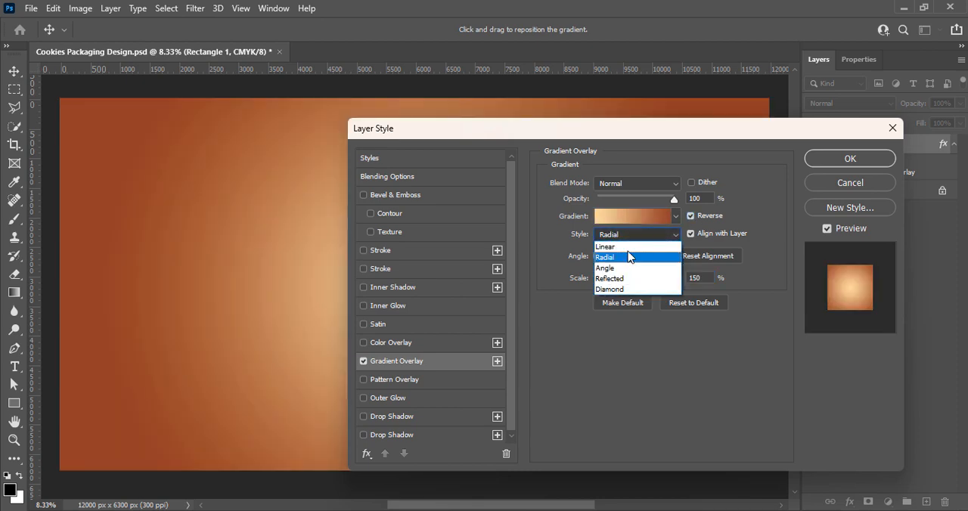
left_click(607, 268)
left_click(634, 216)
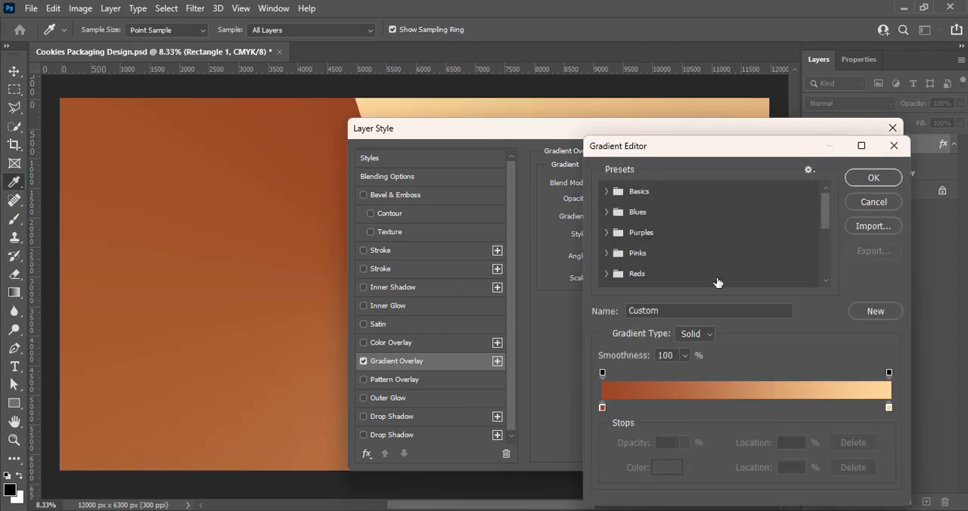
left_click(870, 202)
Set the overlay to an unreversed Linear gradient at a 113° angle, apply it to the rectangle, and save the file.
left_click(611, 237)
left_click(614, 240)
left_click(691, 216)
left_click_drag(655, 130, 630, 155)
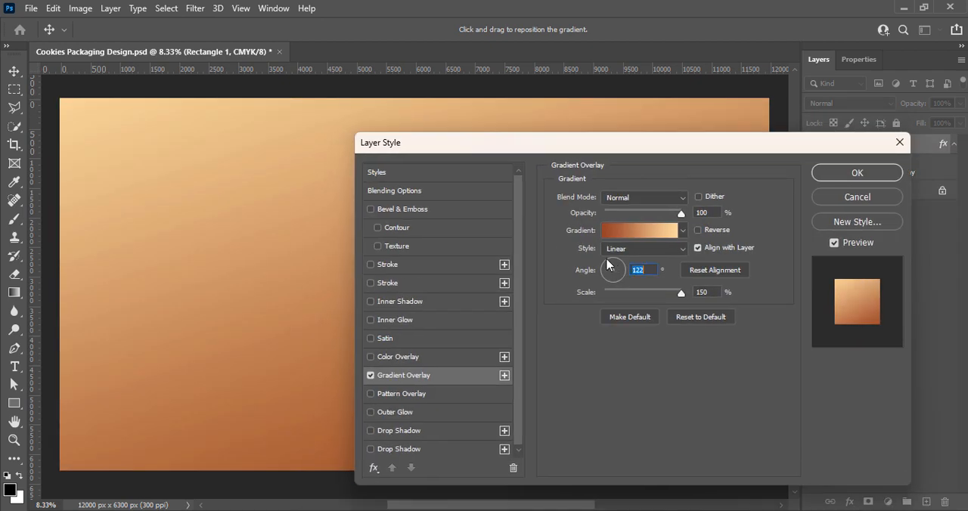
left_click_drag(607, 259, 609, 259)
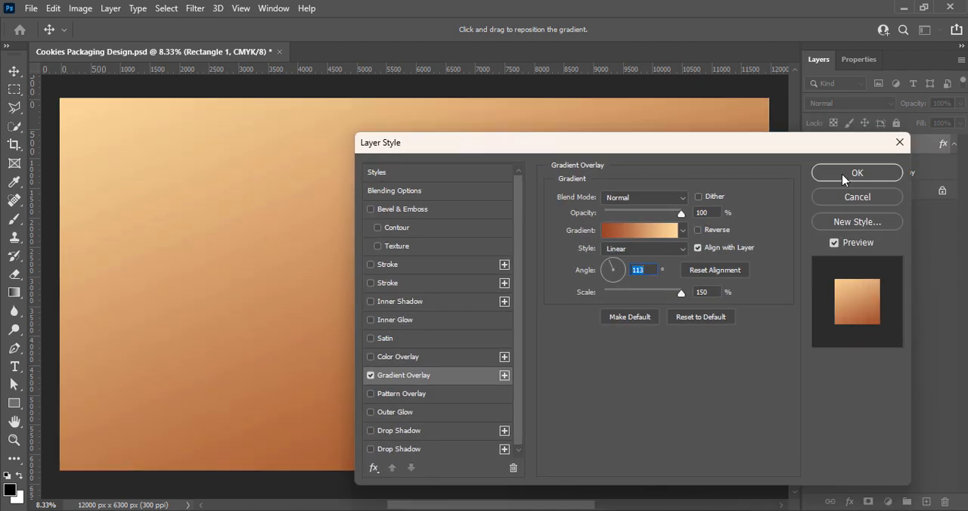
left_click(844, 173)
key("ctrl+s")
Add a new layer and choose the wavy page custom shape from Banners and Awards in All Legacy Default Shapes.
left_click(926, 503)
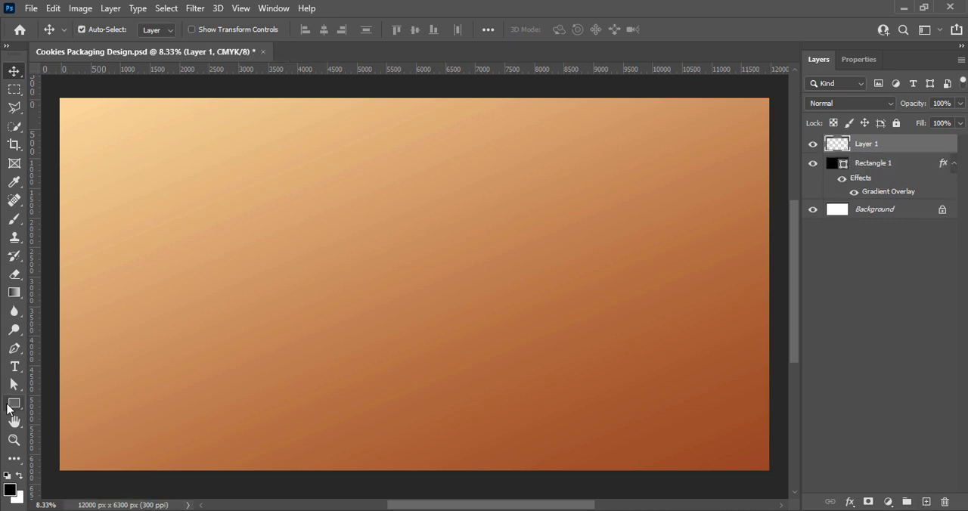
right_click(10, 406)
left_click(72, 470)
left_click(577, 29)
left_click(388, 223)
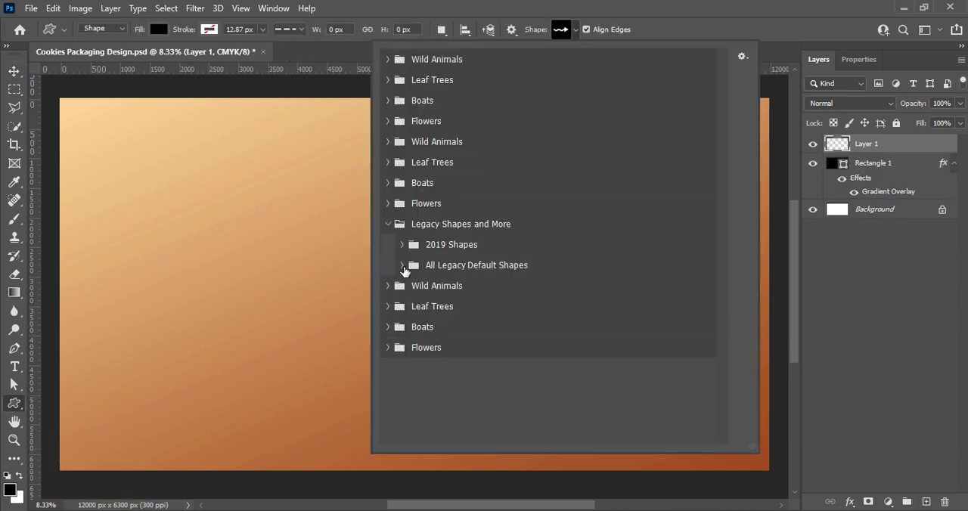
left_click(403, 266)
left_click(416, 366)
scroll(627, 356, "down", 1)
left_click(672, 367)
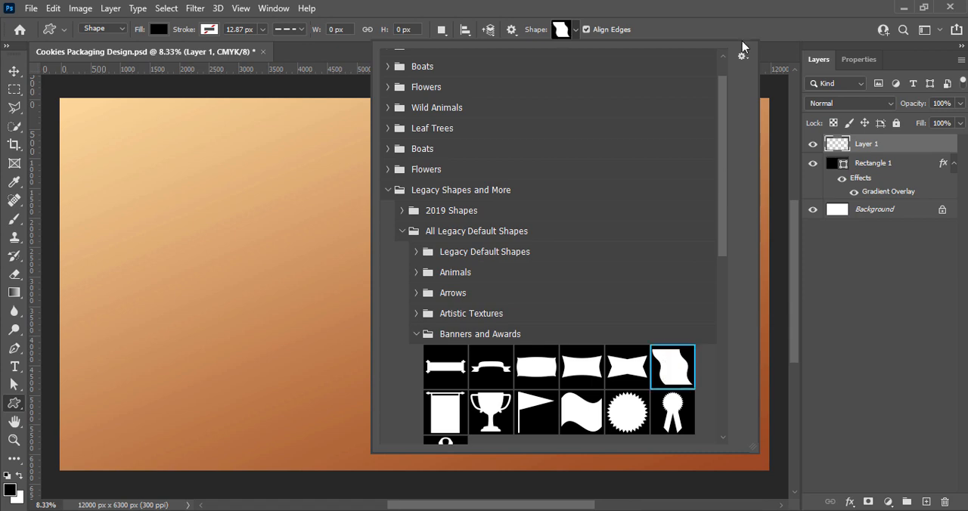
key("Return")
Draw the wavy page shape, rotate it to about 90°, and stretch it across the lower-right part of the artwork.
left_click_drag(182, 226, 277, 455)
left_click(14, 73)
key("ctrl+t")
key("ctrl+s")
left_click(527, 209)
left_click_drag(443, 400, 417, 479)
left_click_drag(456, 419, 721, 338)
scroll(555, 406, "up", 5)
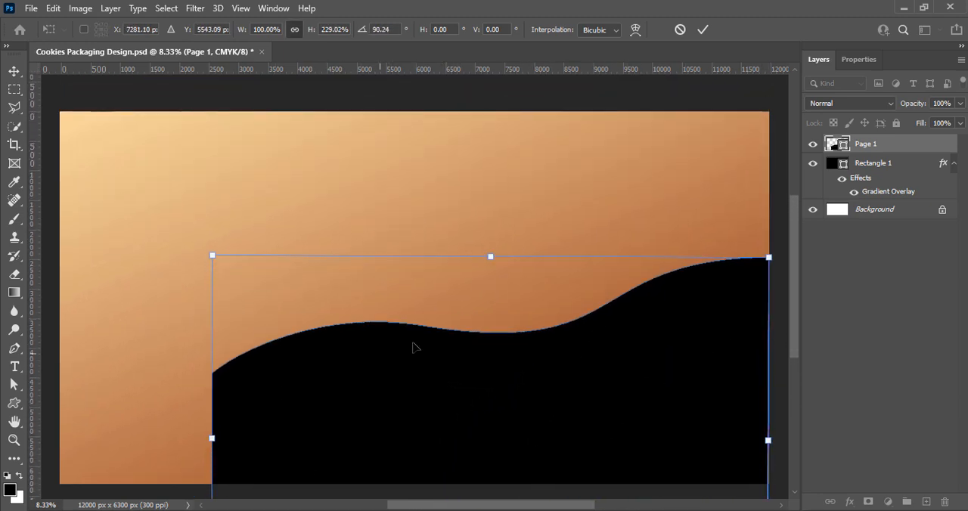
Enlarge the wavy shape to about 146% width and 299% height and tilt it to about 80°.
left_click_drag(491, 257, 493, 214)
left_click_drag(178, 456, 221, 471)
left_click_drag(418, 428, 430, 498)
left_click_drag(753, 330, 785, 346)
left_click_drag(640, 401, 611, 412)
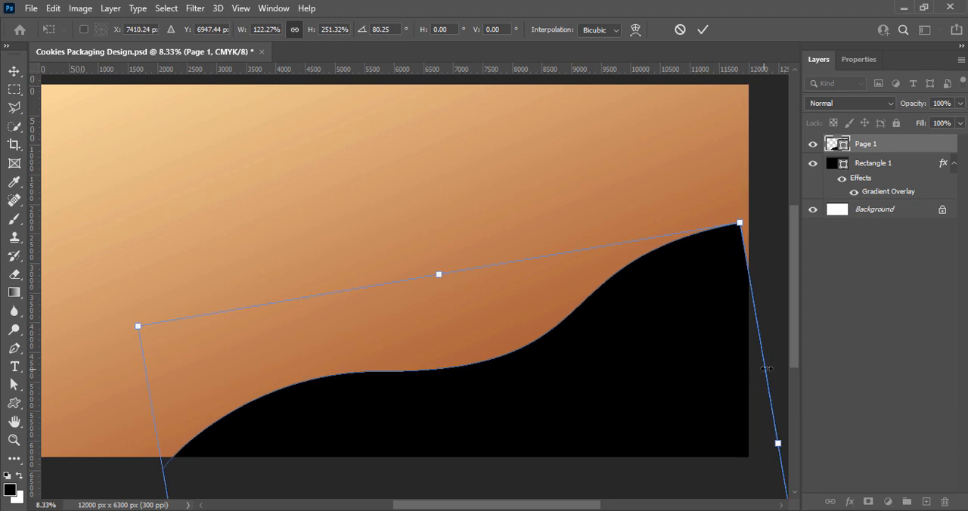
left_click_drag(765, 369, 797, 366)
Rotate the wavy shape to about 75°, position it over the artwork's lower-right corner, and apply the transformation.
scroll(418, 329, "down", 4)
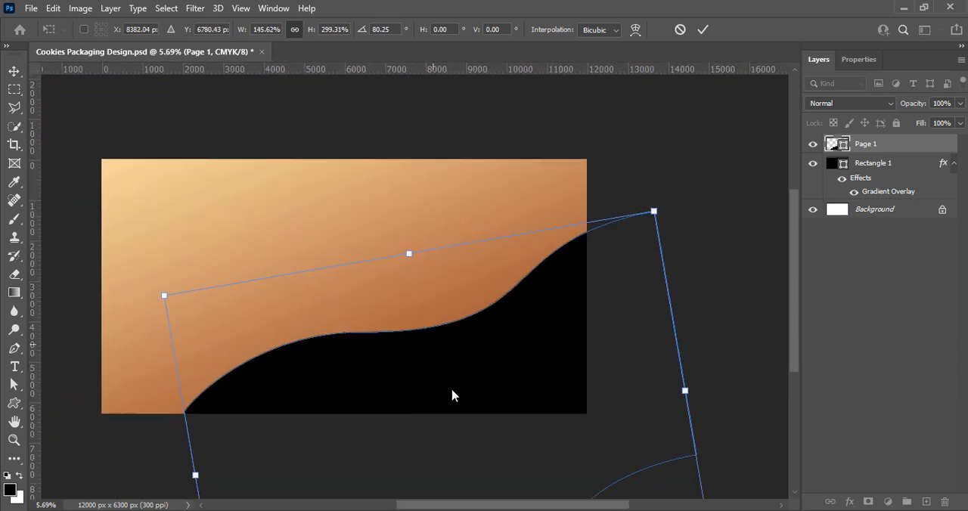
left_click_drag(551, 505, 530, 505)
mouse_move(544, 452)
left_mouse_down()
mouse_move(539, 435)
mouse_move(537, 458)
left_mouse_up()
left_click_drag(776, 432, 776, 408)
left_click_drag(603, 442, 605, 446)
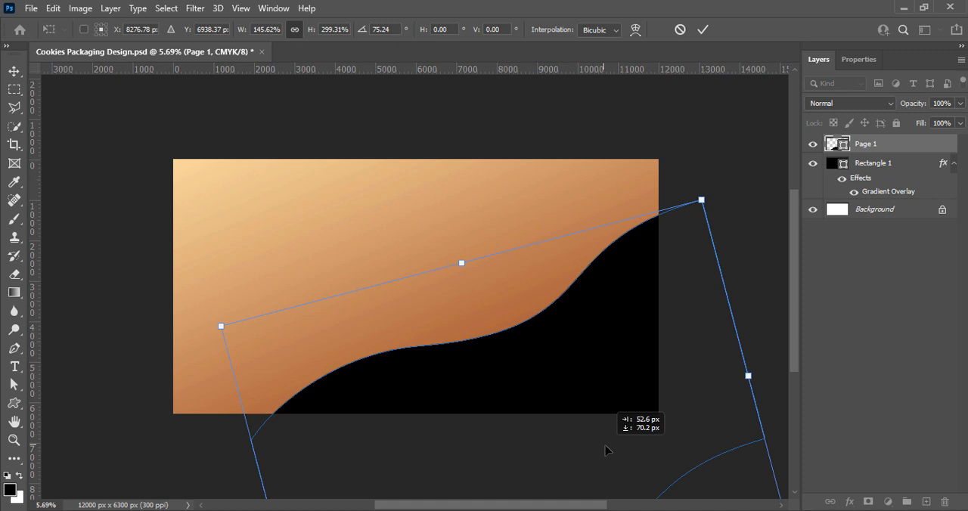
key("Return")
Fill the wavy Page 1 shape with dark brown 330d00 and save the file.
double_click(841, 151)
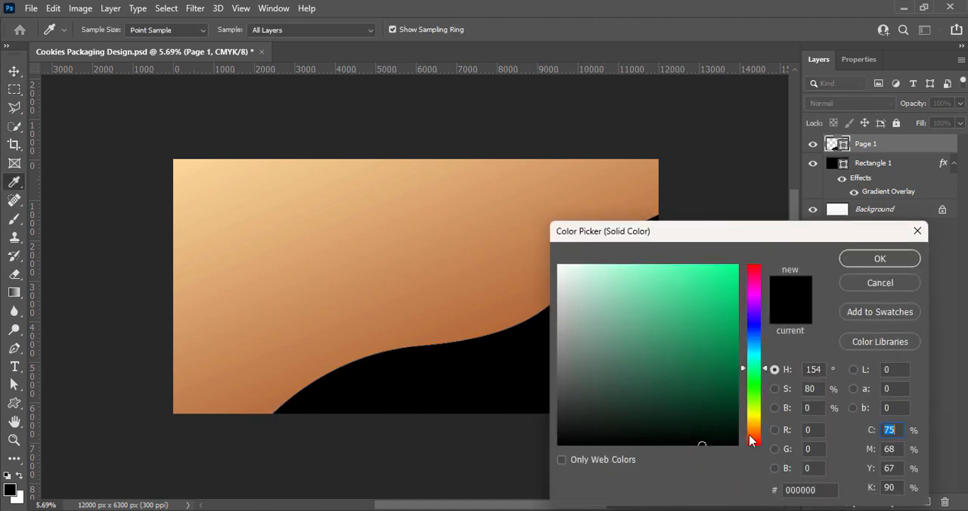
left_click(755, 433)
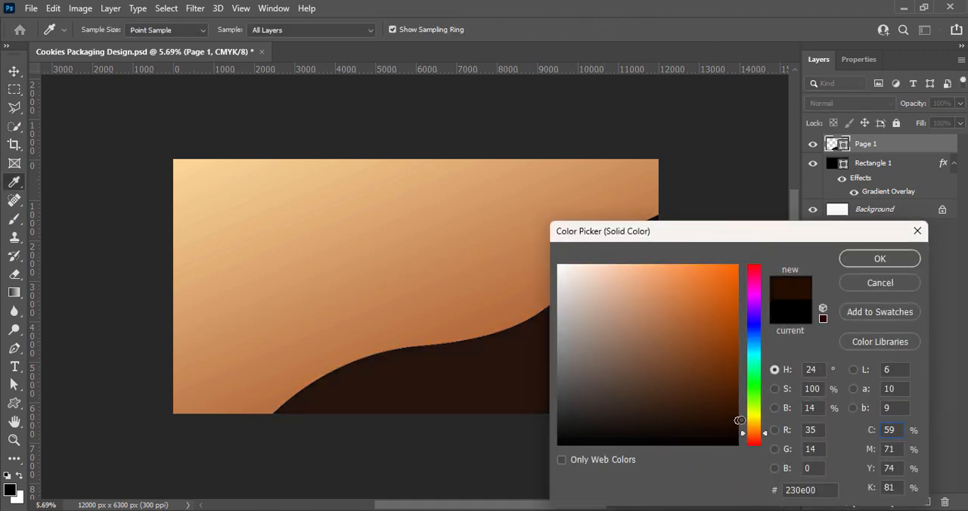
left_click(760, 441)
left_click(737, 402)
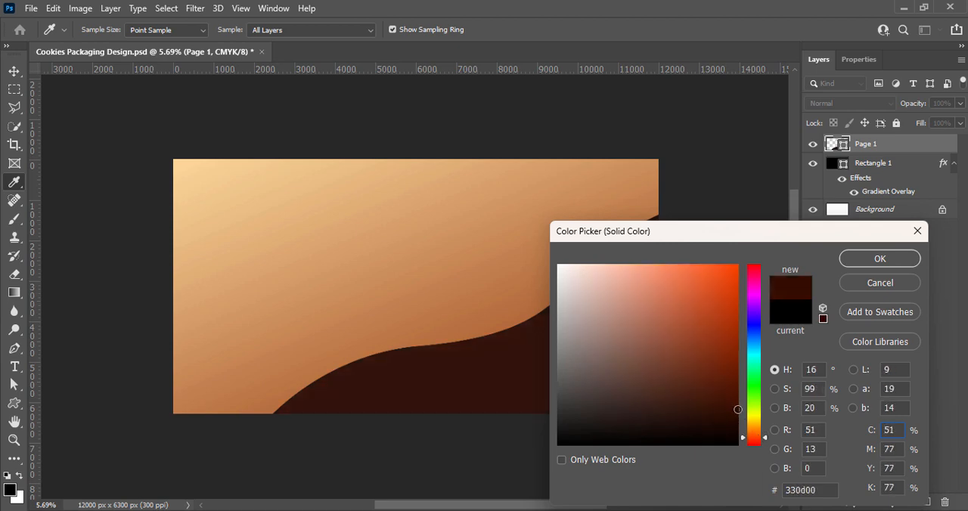
left_click(880, 259)
left_click(883, 337)
key("ctrl+s")
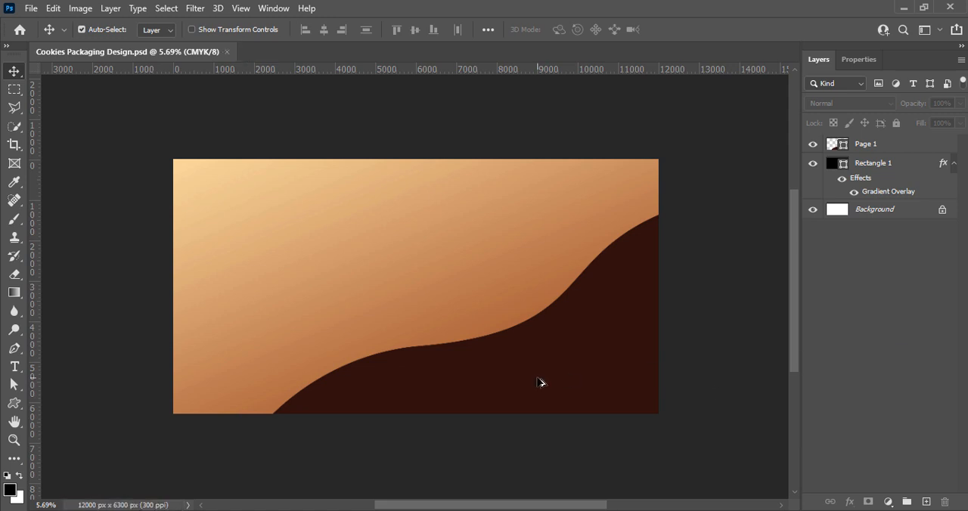
Duplicate the dark wave slightly up and left beneath the original, recolour the copy orange, and save the file.
left_click_drag(541, 383, 536, 377)
double_click(837, 163)
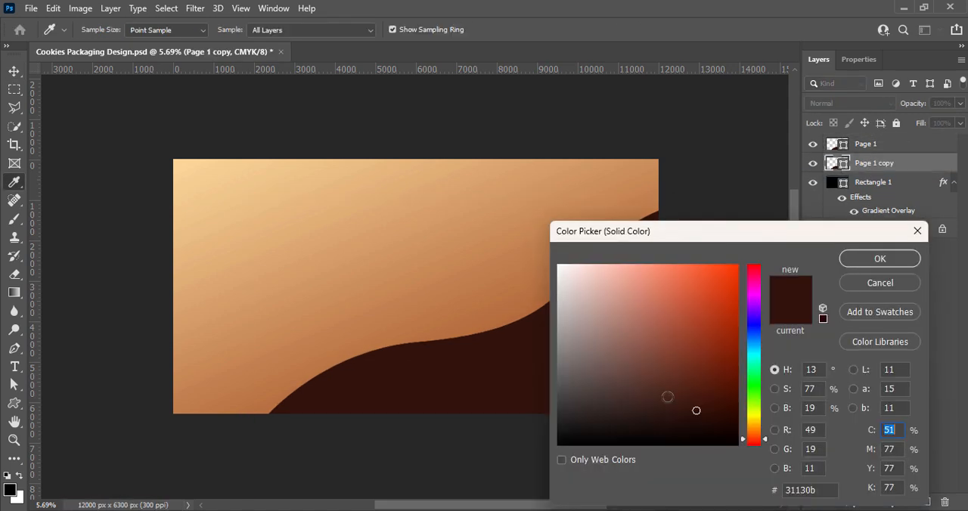
left_click(754, 429)
mouse_move(696, 409)
left_mouse_down()
mouse_move(731, 386)
mouse_move(751, 331)
left_mouse_up()
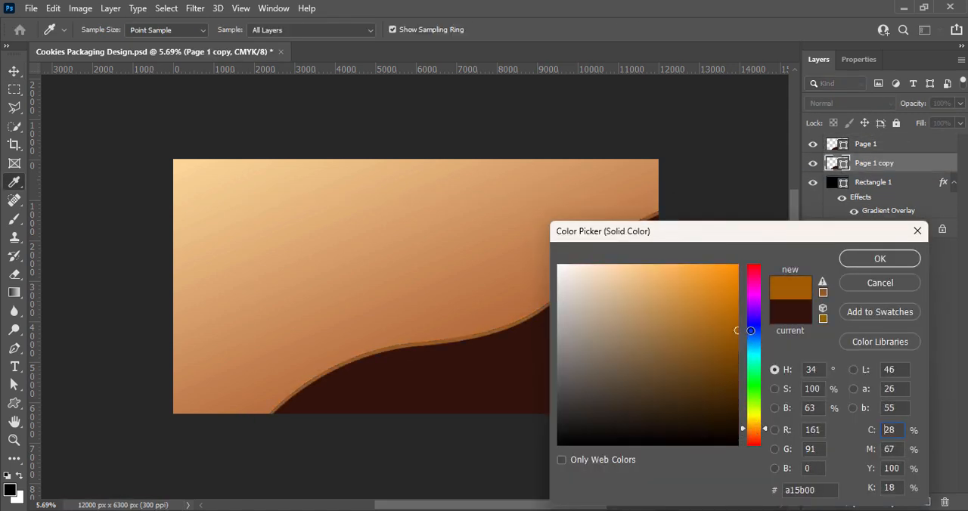
left_click(740, 292)
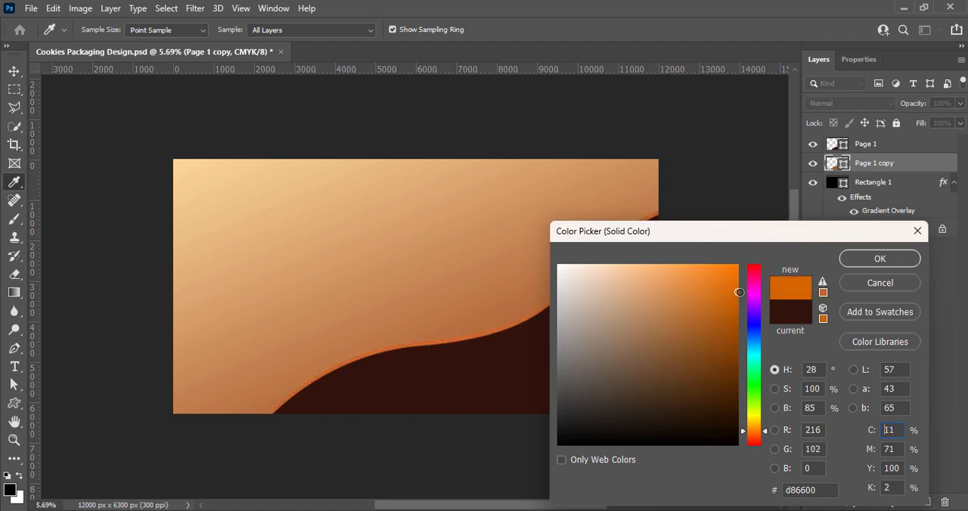
left_click_drag(751, 439, 755, 433)
left_click(853, 262)
key("ctrl+s")
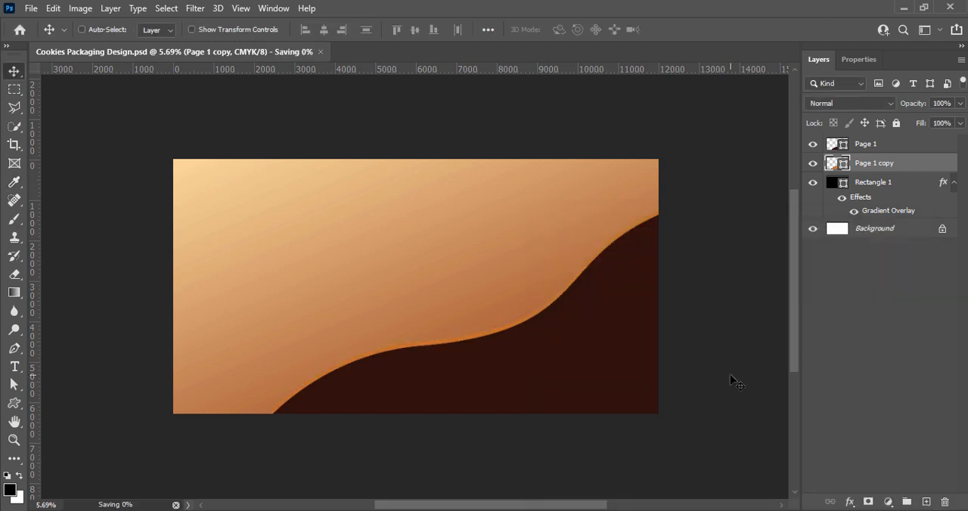
Rotate the orange wave copy by about -1.94°, nudge it into a band tapering along the dark wave's edge, and apply the transformation.
key("ctrl+t")
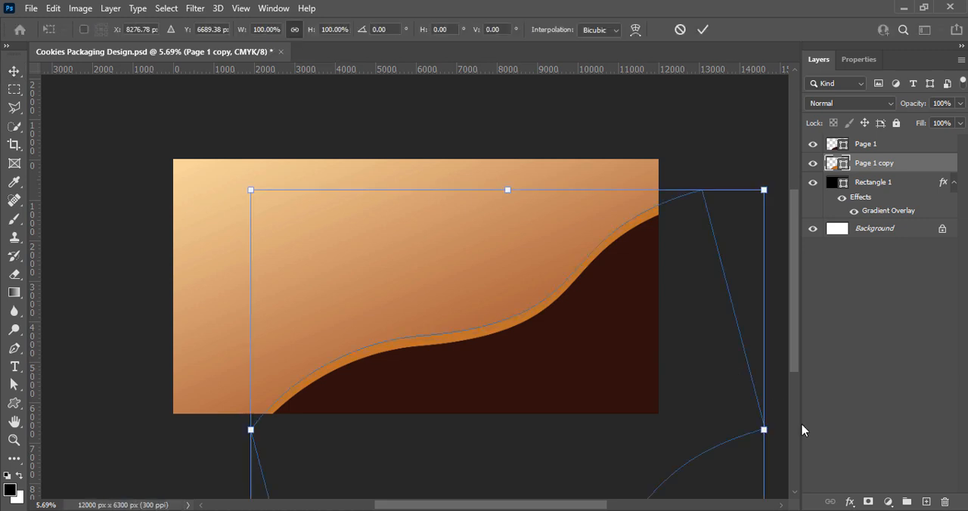
left_click_drag(781, 447, 784, 431)
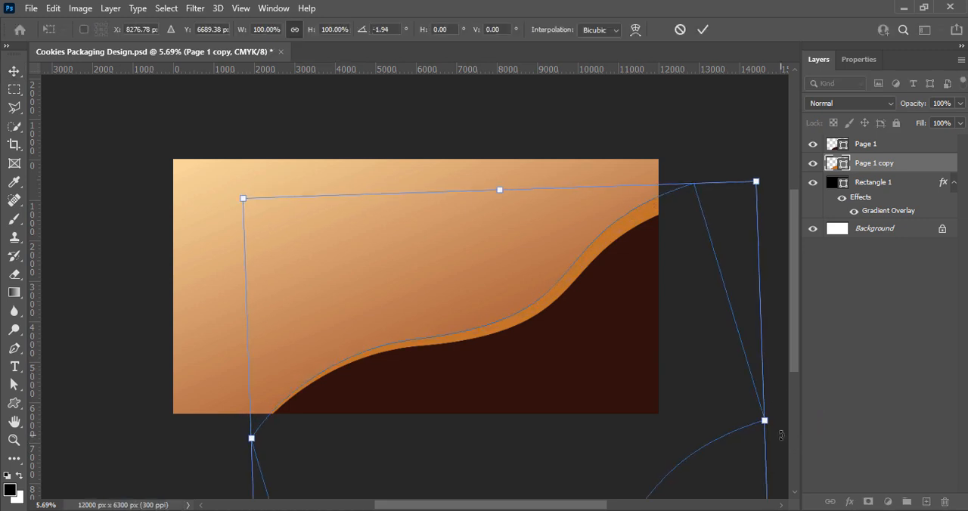
key("Right")
key("Down")
key("Down")
key("Left")
key("Left")
key("Left")
key("Left")
key("Left")
key("Left")
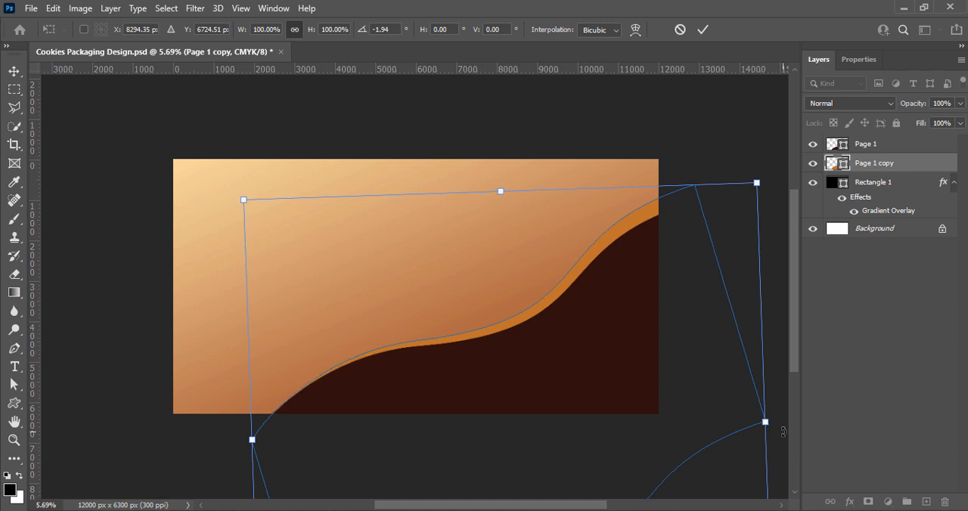
left_click(701, 30)
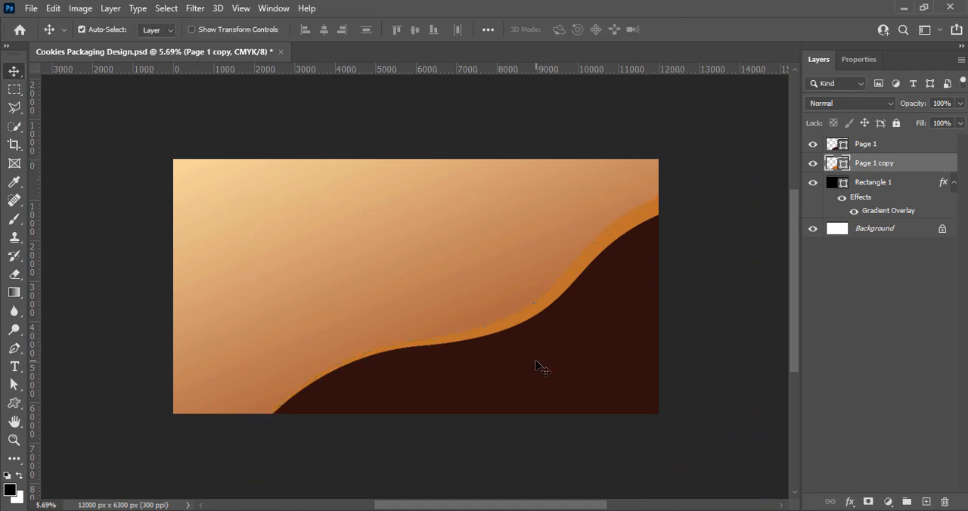
Duplicate the dark wave slightly higher, place the copy beneath the orange wave layer, and save the file.
left_click_drag(536, 360, 536, 348, "alt")
left_click_drag(893, 146, 889, 198)
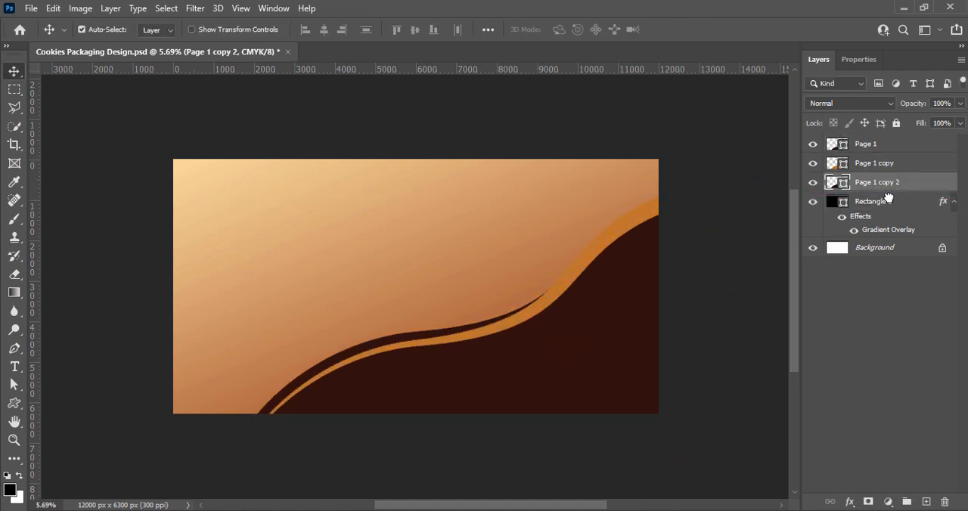
key("ctrl+s")
Rotate the new dark wave copy to about -0.29°, nudge it to form a dark band along the orange wave, and apply the transformation.
key("ctrl+t")
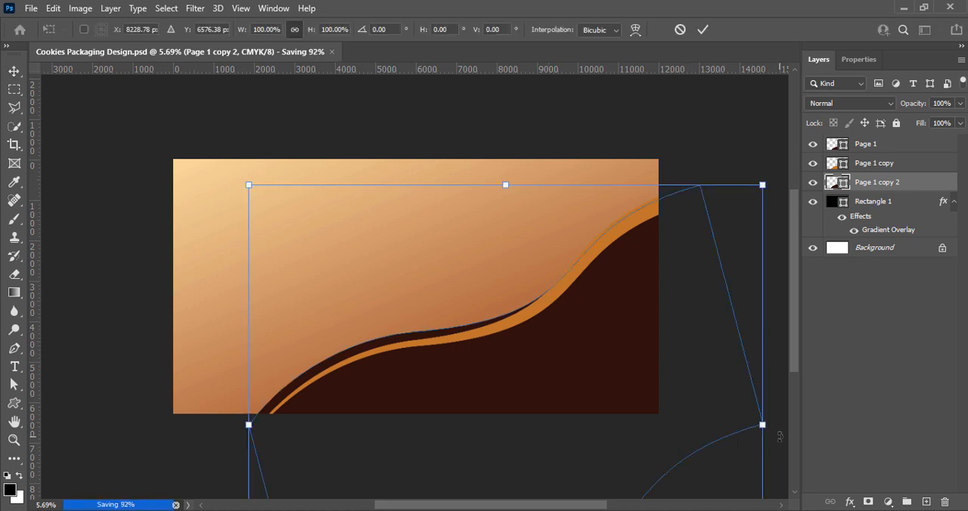
mouse_move(780, 436)
left_mouse_down()
mouse_move(782, 418)
mouse_move(740, 425)
mouse_move(773, 442)
left_mouse_up()
key("Up")
key("Up")
key("Up")
key("Up")
key("Up")
key("Left")
key("Left")
key("Left")
key("Left")
key("Left")
key("Left")
key("Left")
key("Left")
key("Left")
key("Left")
key("Down")
key("Down")
key("Down")
key("Down")
key("Down")
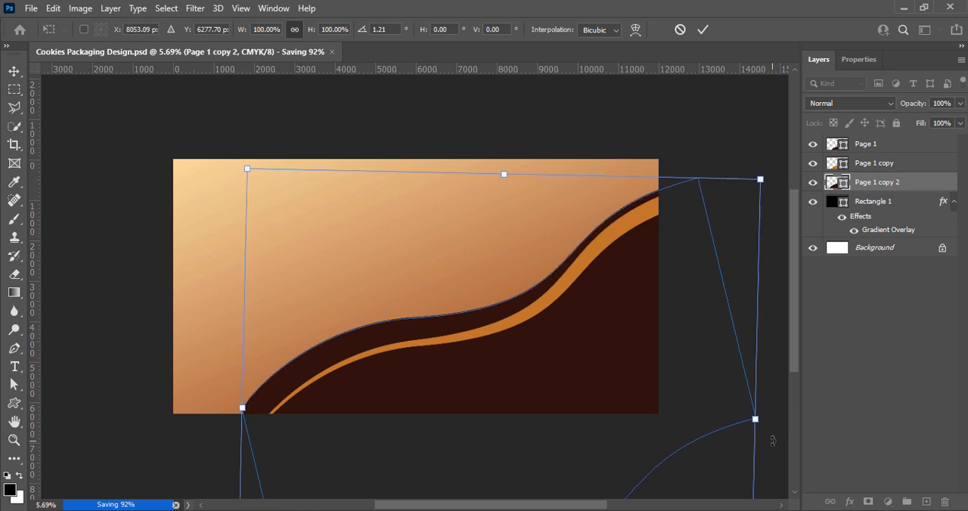
left_click_drag(773, 441, 774, 434)
key("Down")
key("Down")
key("Down")
key("Down")
key("Down")
key("Down")
key("Down")
key("Down")
key("Down")
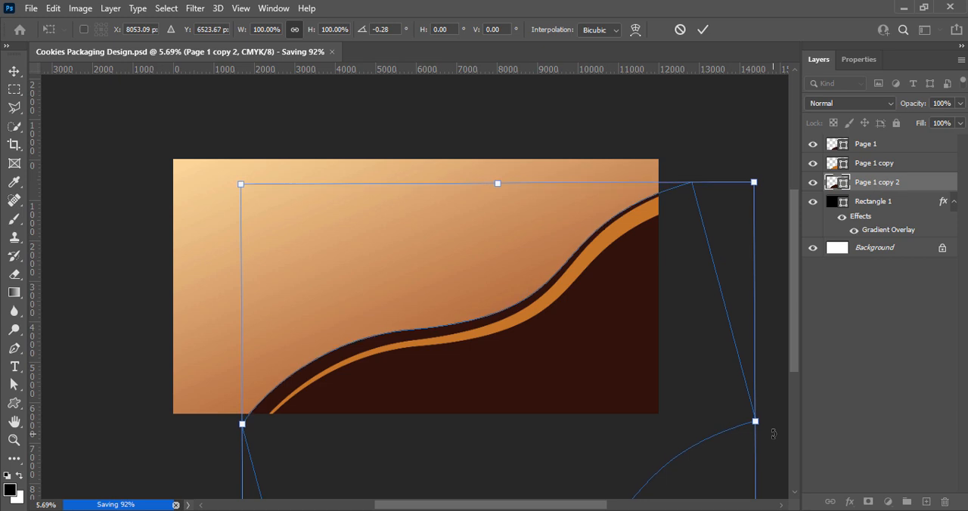
key("Down")
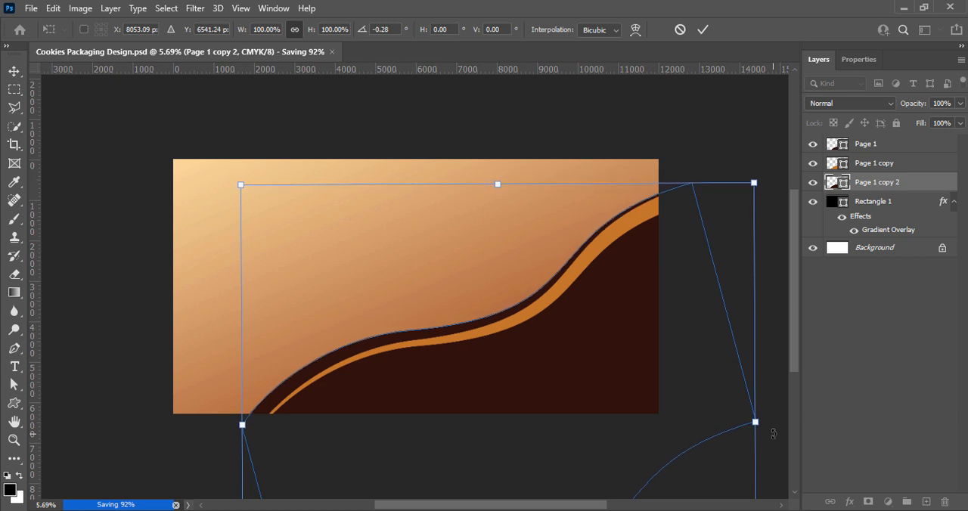
key("Down")
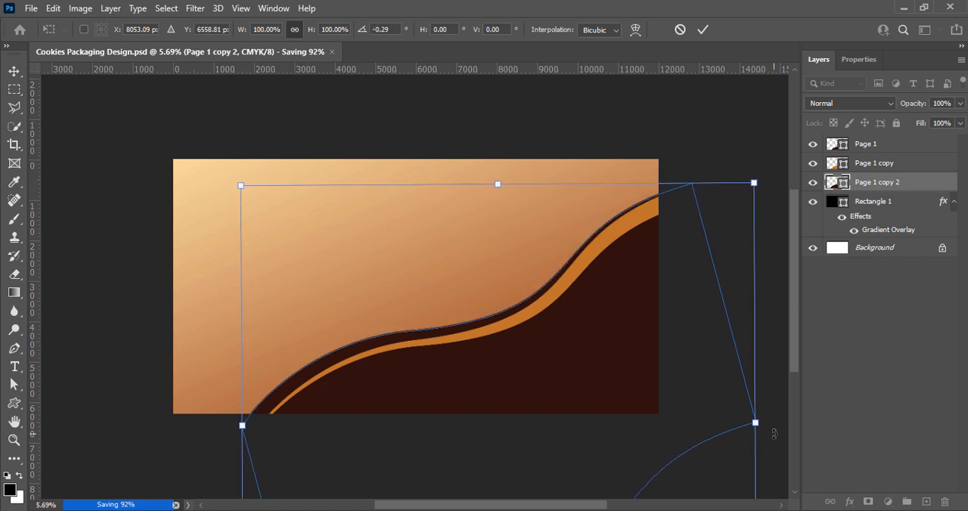
key("Down")
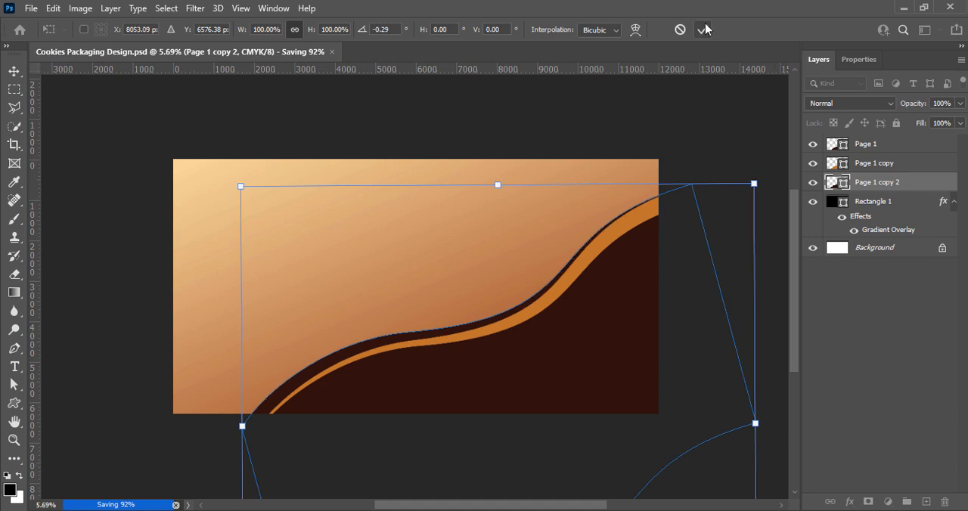
left_click(703, 29)
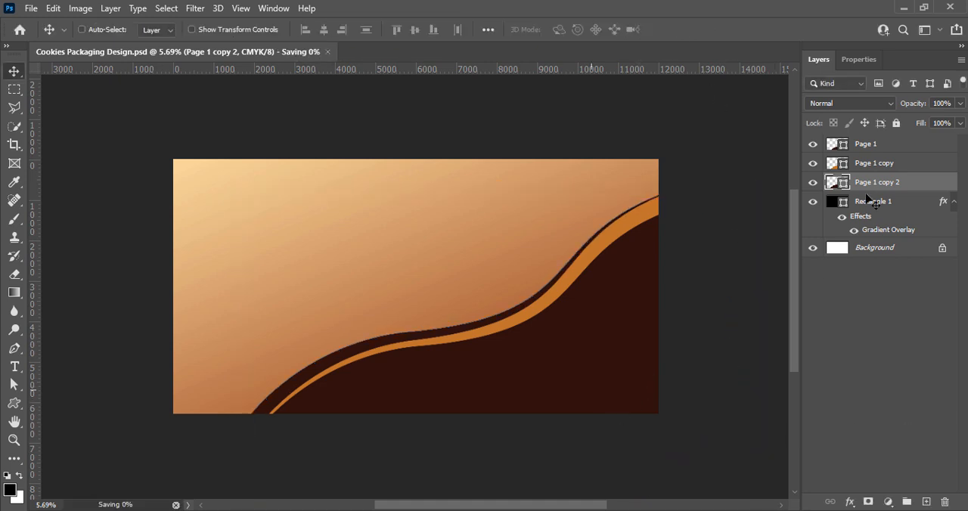
Transform all three wave layers together, shifting them down and rotating them slightly, apply the change, and save the file.
left_click(876, 168, "shift")
left_click(876, 148, "shift")
key("ctrl+t")
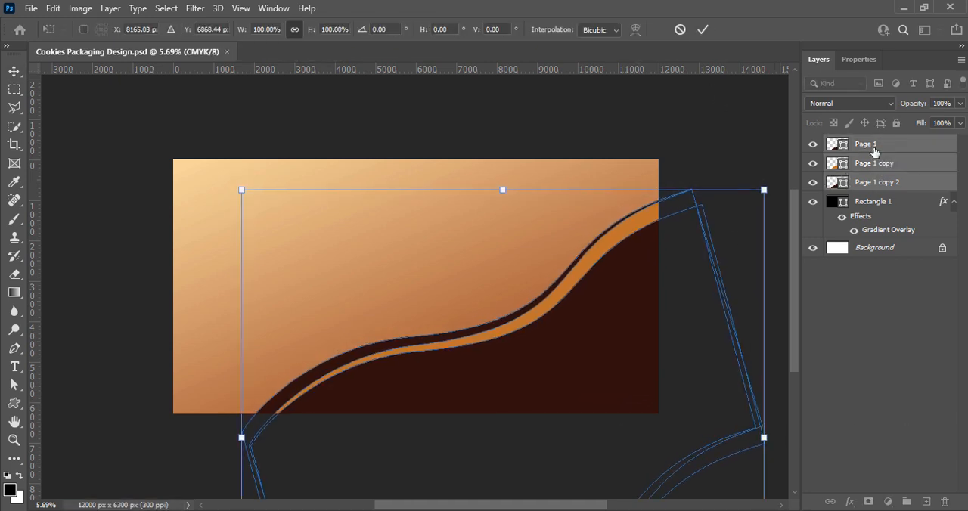
key("Down")
key("Down")
key("Down")
key("Down")
key("Down")
key("Down")
key("Down")
key("Down")
key("Down")
key("Down")
key("Down")
key("Down")
key("Down")
key("Down")
key("Down")
key("Down")
key("Down")
key("Down")
key("Down")
key("Down")
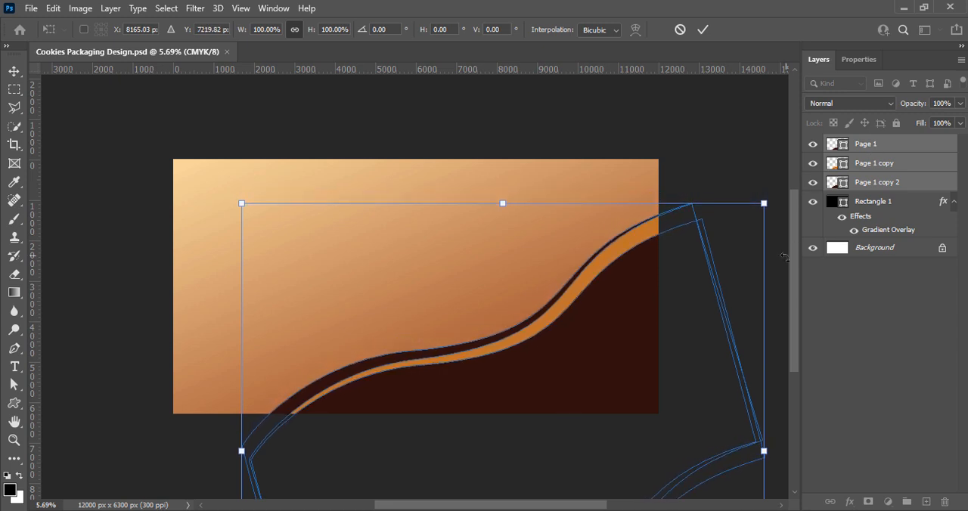
mouse_move(768, 367)
left_mouse_down()
mouse_move(751, 388)
mouse_move(765, 374)
left_mouse_up()
left_click(702, 30)
left_click(708, 352)
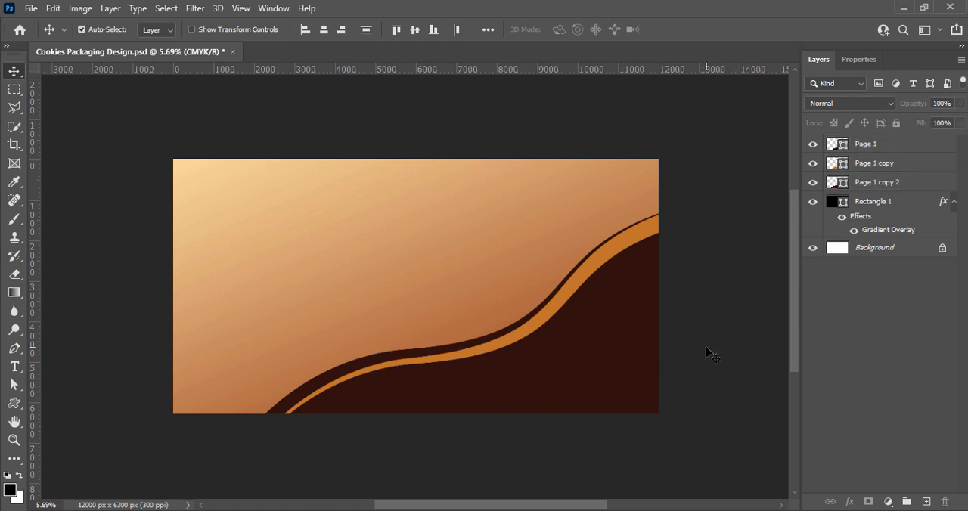
key("ctrl+s")
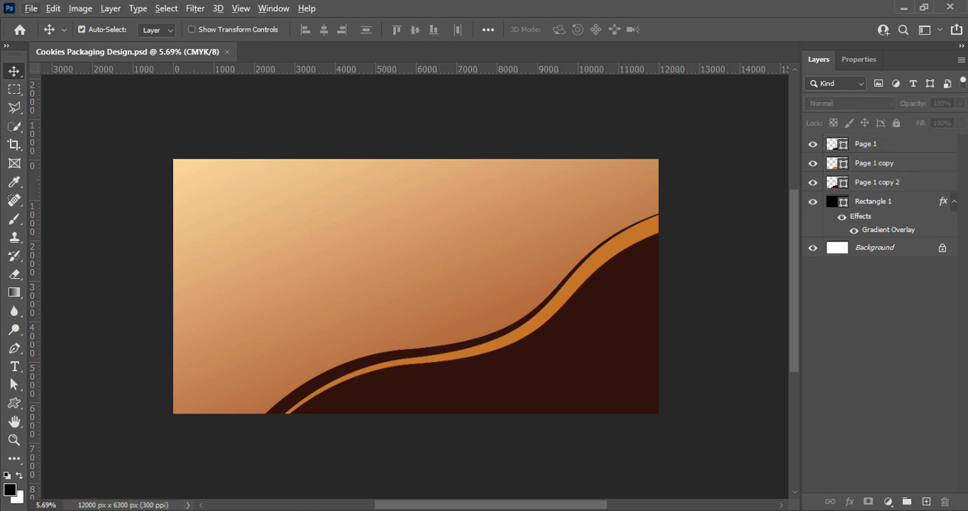
Nudge the orange wave and the rear dark wave copy slightly down to thin their bands.
left_click(713, 298)
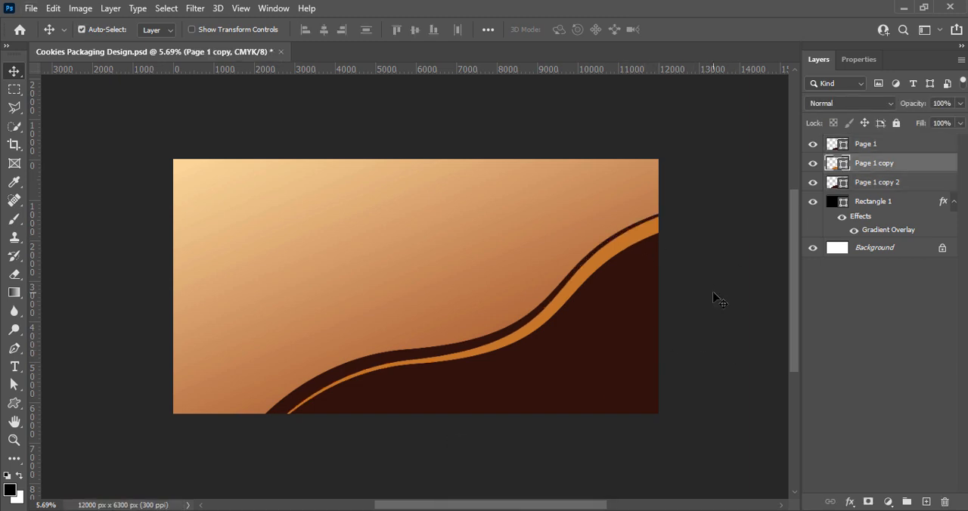
key("shift+Down")
left_click(431, 346)
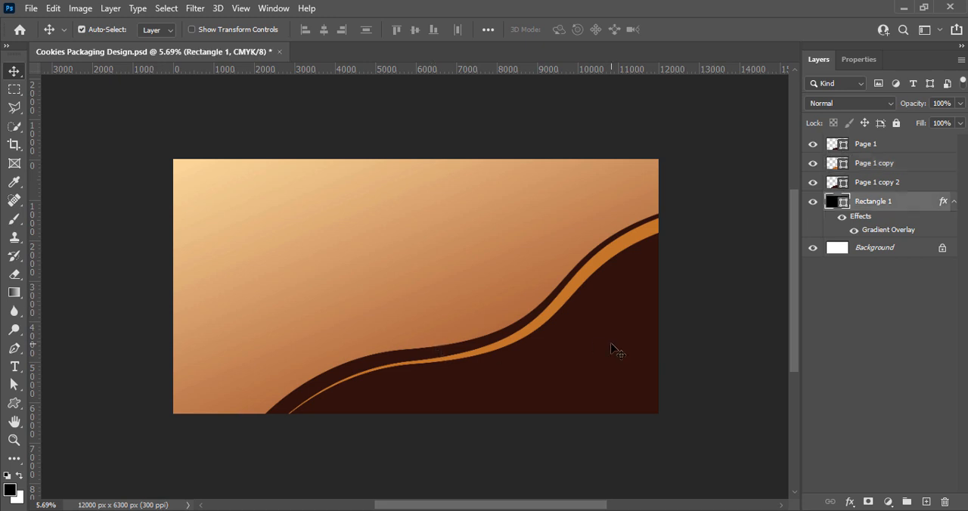
left_click(647, 323)
key("shift+Down")
key("shift+Down")
key("shift+Down")
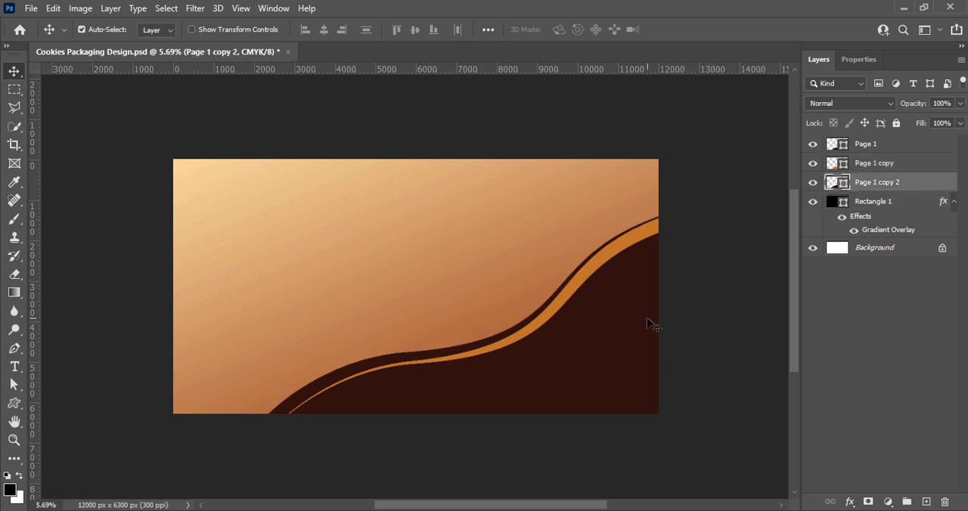
Group the three wave layers, duplicate the group, and turn the copy upside down into the artwork's upper-left corner.
left_click(867, 144, "shift")
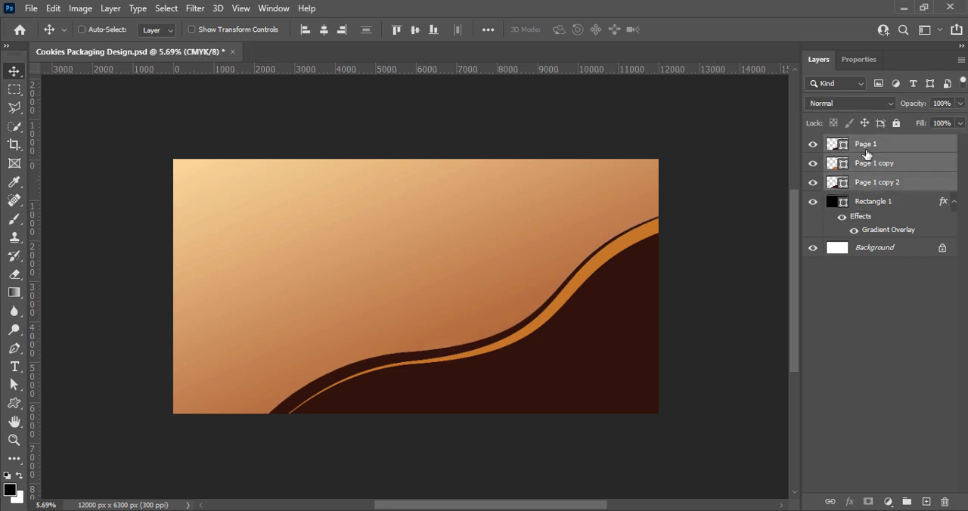
key("ctrl+g")
key("ctrl+j")
key("ctrl+t")
left_click_drag(548, 385, 388, 250)
right_click(415, 270)
left_click(492, 446)
left_click_drag(469, 393, 317, 169)
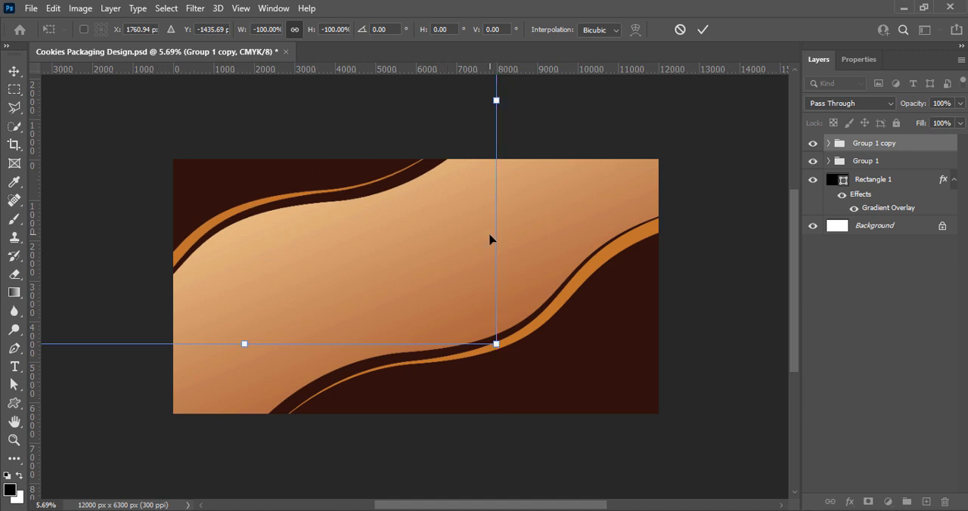
Scale the flipped wave group to about 50%, fit it into the upper-left corner, apply the transformation, and save the file.
left_click_drag(493, 240, 355, 252)
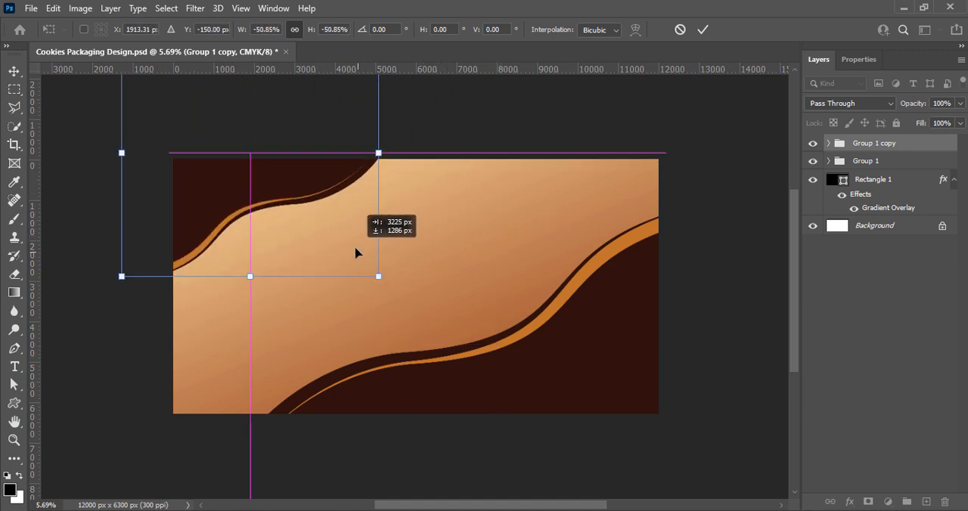
left_click_drag(406, 290, 404, 283)
left_click_drag(333, 256, 320, 250)
left_click(703, 29)
left_click(702, 329)
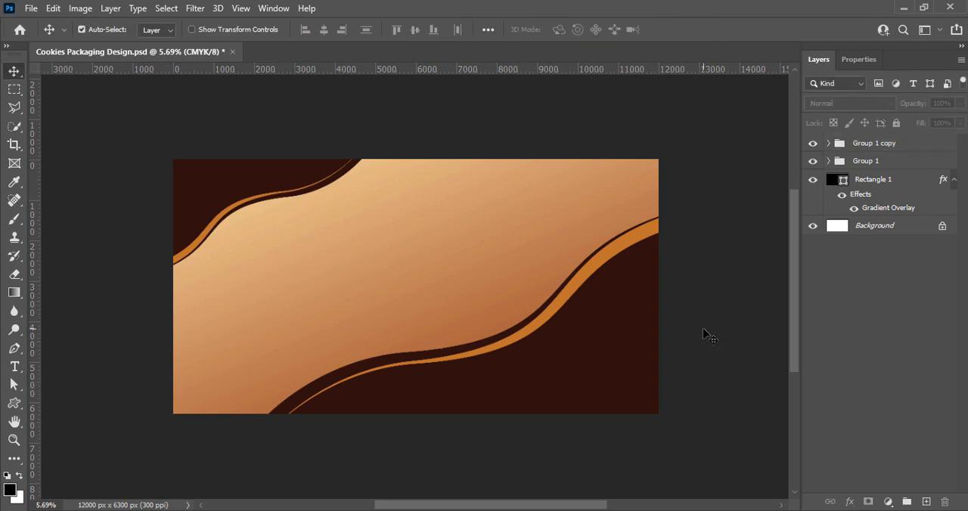
key("ctrl+s")
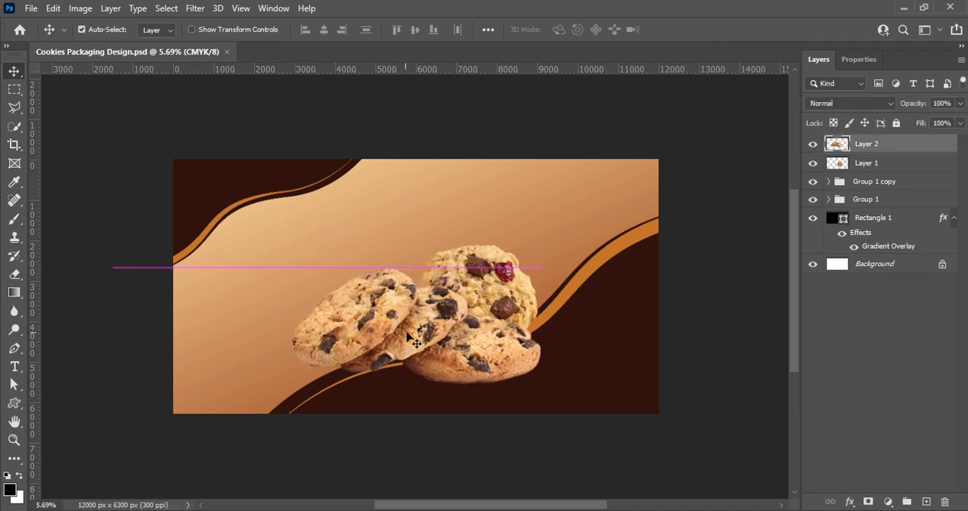
Apply Brightness/Contrast to the cookie stack on Layer 2, with contrast 65 and slightly raised brightness.
left_click(80, 7)
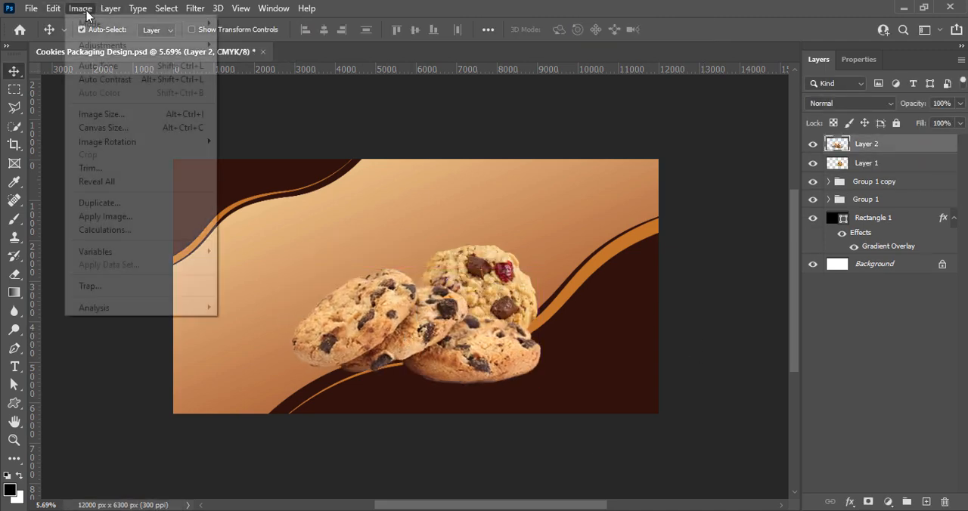
mouse_move(98, 43)
left_click(303, 28)
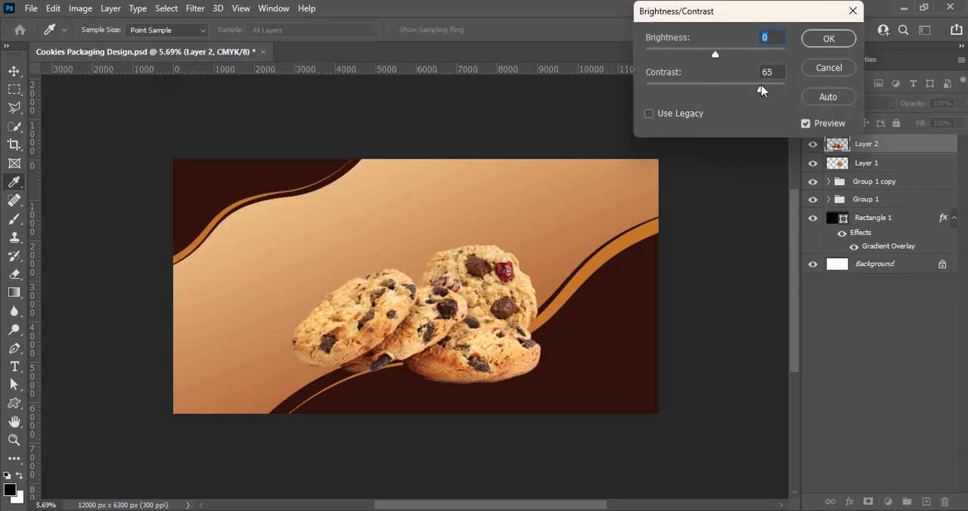
left_click_drag(723, 57, 725, 56)
left_click(830, 38)
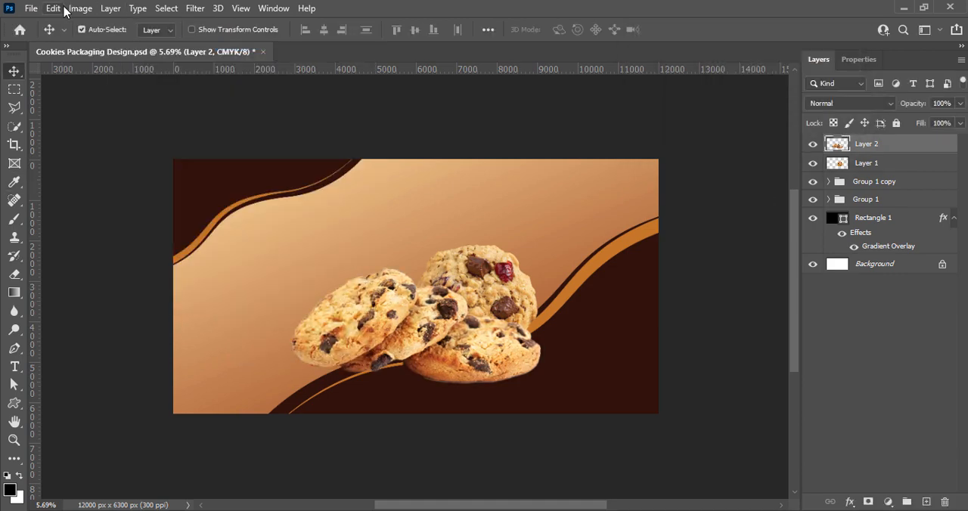
Apply a slight Curves adjustment to the cookie stack on Layer 2, lifting the middle of the curve.
left_click(80, 8)
mouse_move(98, 43)
left_click(205, 68)
left_click_drag(659, 47, 759, 48)
left_click_drag(724, 205, 726, 195)
left_click_drag(734, 52, 642, 65)
left_click(918, 97)
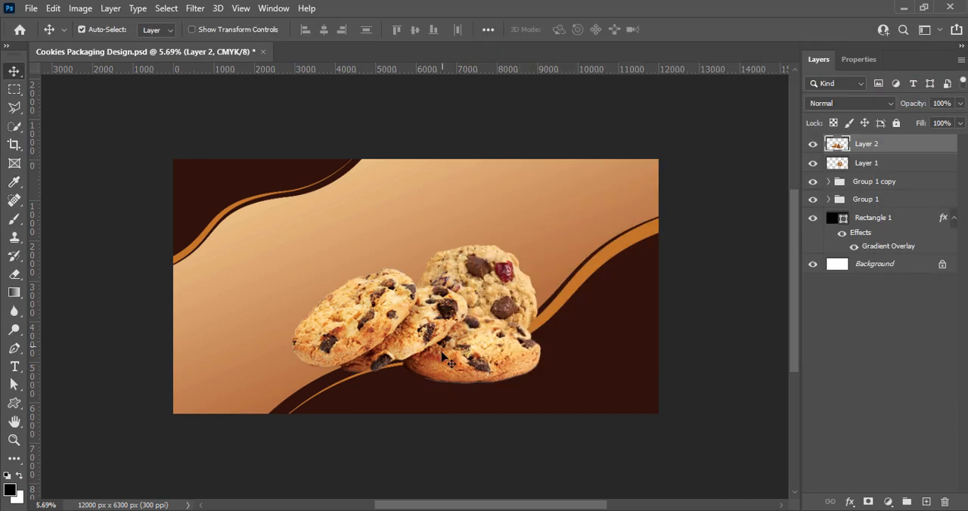
Move the round cookie up and right, bring Layer 1 above the cookie stack, and enlarge it to about 180 percent of artwork prominence.
left_click_drag(497, 314, 518, 293)
left_click_drag(851, 169, 852, 135)
key("ctrl+t")
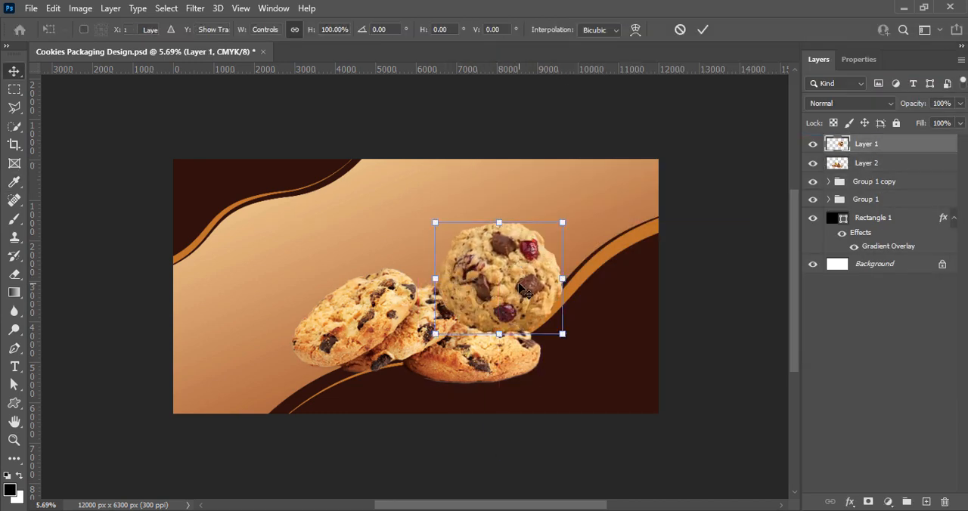
left_click_drag(499, 340, 499, 386)
key("Return")
Apply Brightness/Contrast to the round cookie on Layer 1 with contrast 21.
left_click(80, 8)
mouse_move(102, 44)
left_click(249, 46)
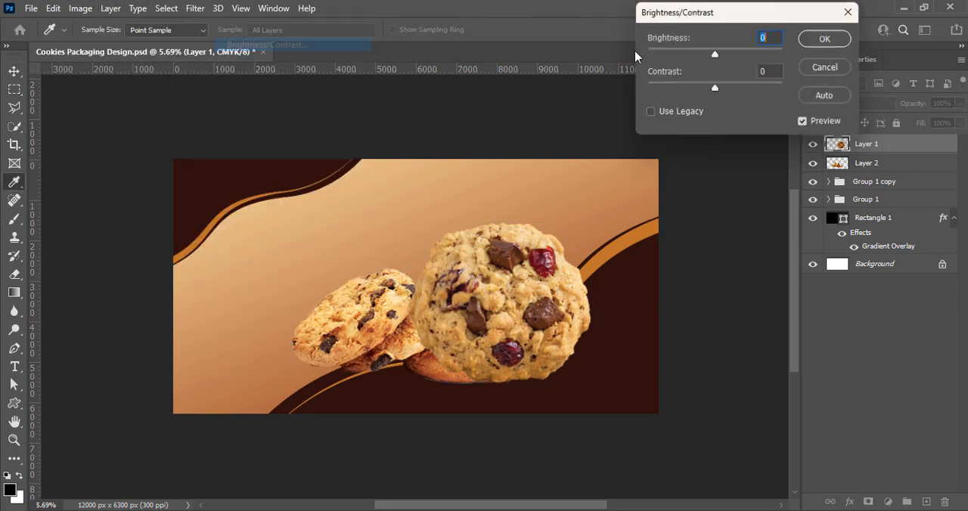
left_click_drag(716, 89, 733, 87)
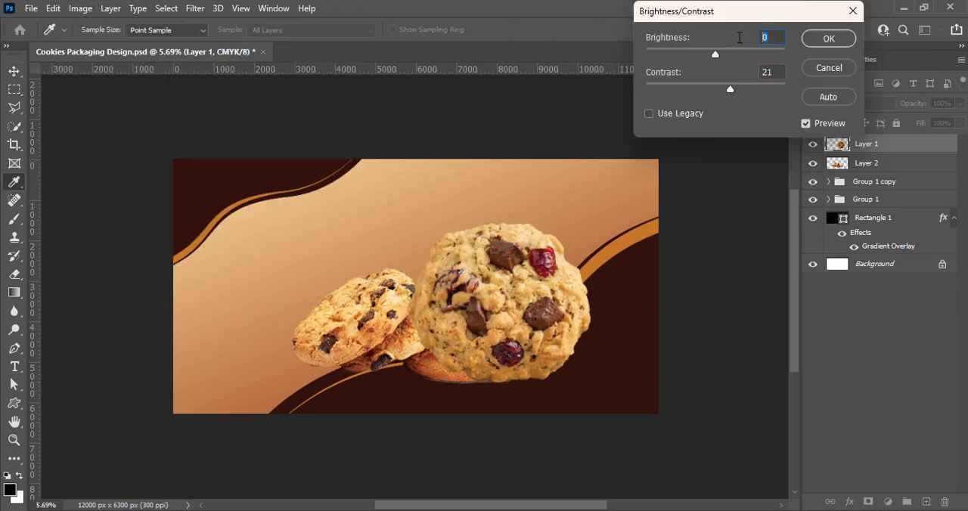
left_click(829, 37)
Apply a slight Curves adjustment to the round cookie, lifting the middle of the curve, and save the file.
left_click(80, 8)
mouse_move(102, 44)
left_click(280, 71)
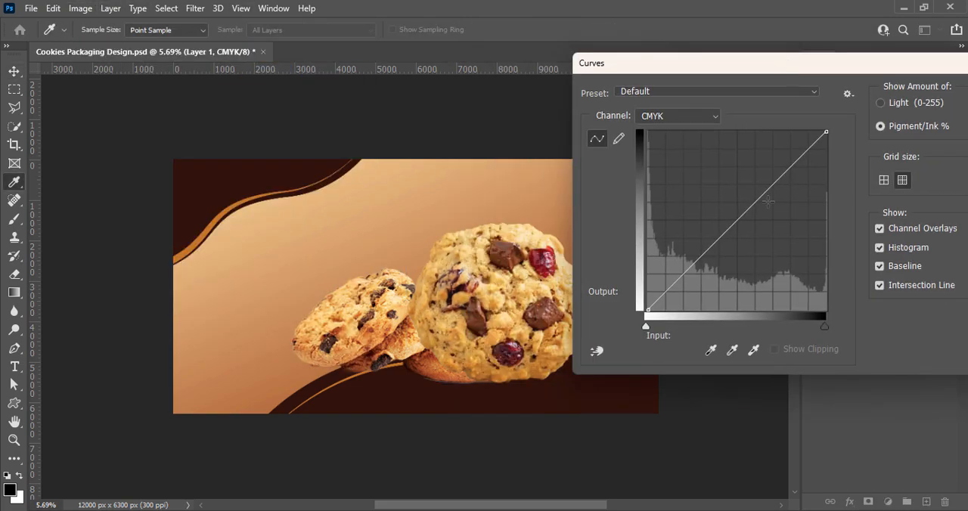
left_click_drag(739, 218, 738, 209)
left_click_drag(682, 66, 488, 73)
left_click(825, 99)
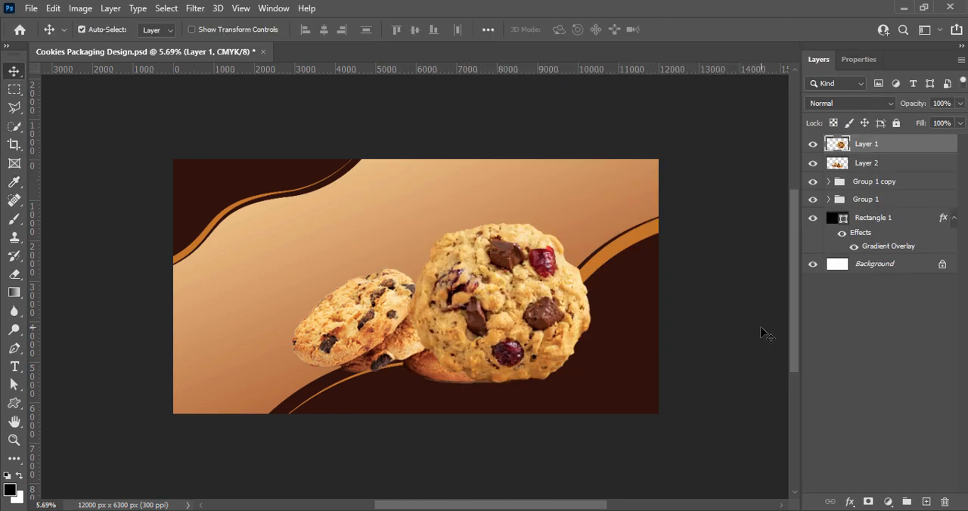
key("ctrl+s")
Move the cookie stack up, scale it down slightly, reposition it, and apply the transformation.
left_click_drag(363, 329, 363, 292)
key("ctrl+t")
left_click_drag(295, 289, 314, 289)
left_click_drag(356, 291, 378, 307)
left_click(702, 29)
Shift the cookie stack right, place the round cookie near the artwork's centre overlapping the stack's left end, and save the file.
left_click_drag(517, 312, 297, 376)
left_click_drag(490, 324, 546, 334)
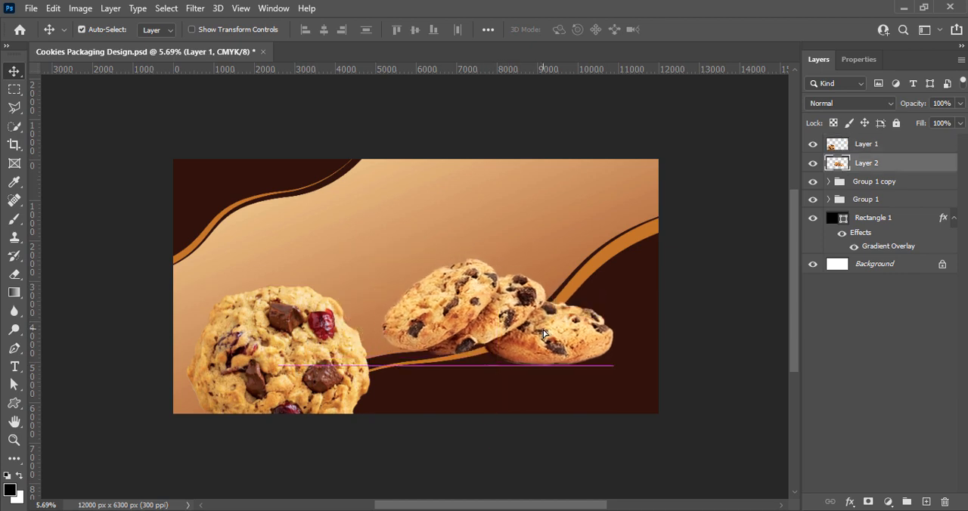
left_click_drag(286, 347, 409, 301)
key("ctrl+s")
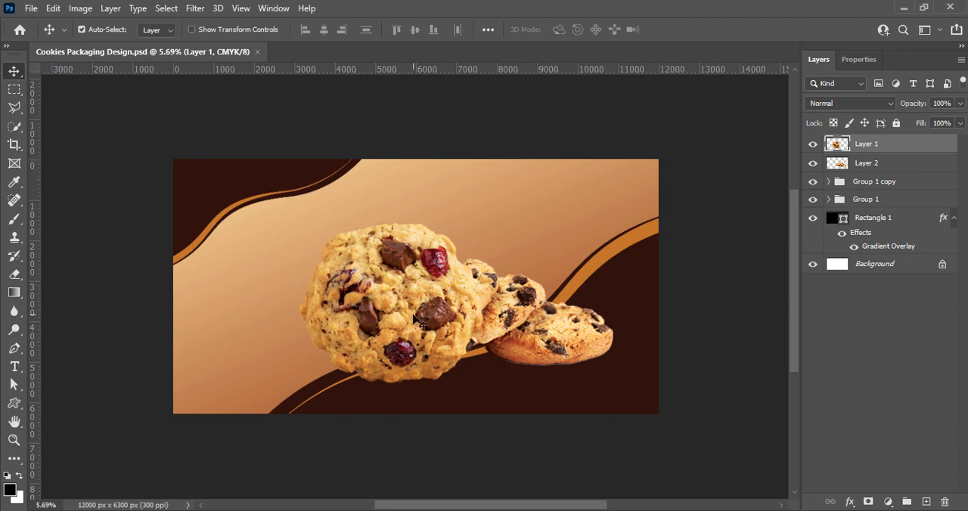
Apply a Gaussian Blur with a radius of about 8.4 pixels to the cookie stack on Layer 2 and save the file.
left_click(521, 327)
left_click(195, 8)
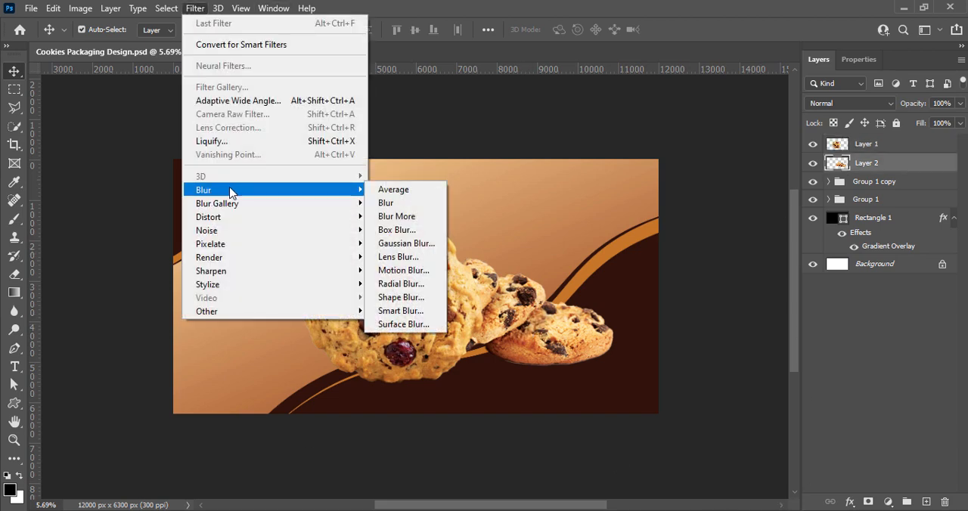
mouse_move(273, 190)
left_click(406, 243)
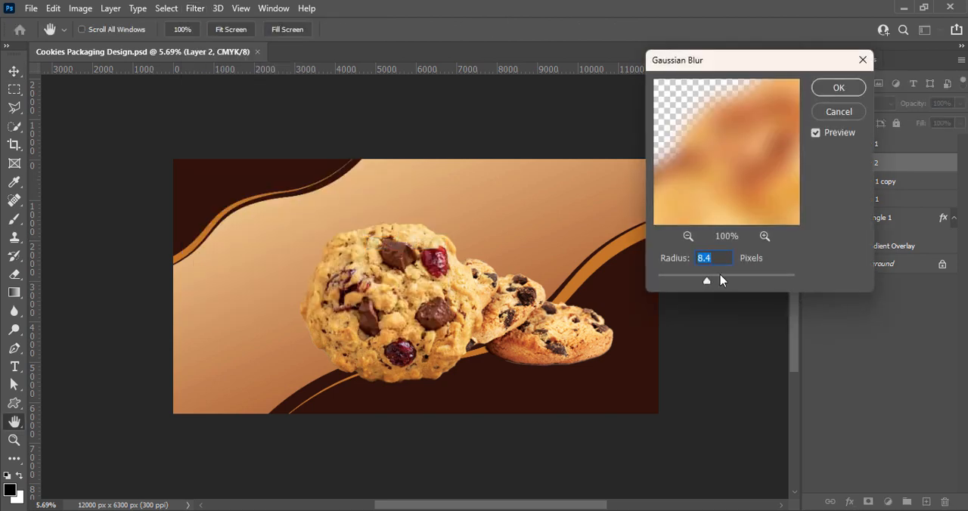
left_click_drag(709, 282, 711, 283)
key("Return")
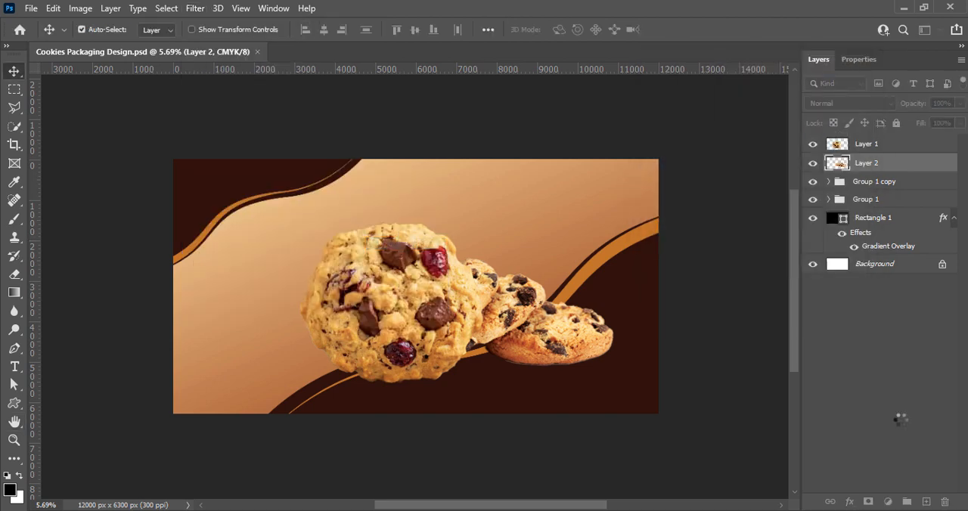
key("ctrl+s")
Spread the cookies apart by moving the stack slightly right and the round cookie about 154 px left.
left_click_drag(562, 325, 567, 326)
left_click(412, 314)
left_click_drag(414, 317, 407, 317)
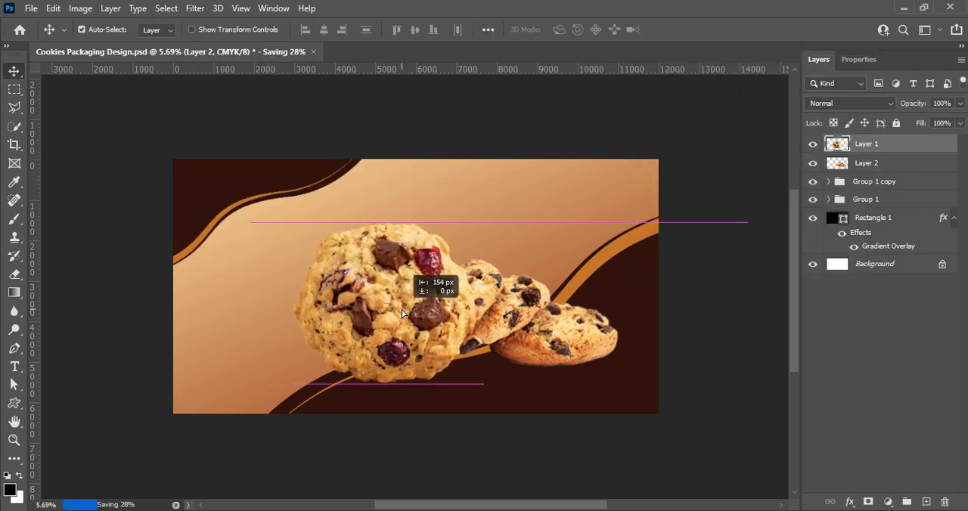
Scale the cookie stack on Layer 2 to 94.84%, move it about 368 px right and 239 px down, and apply the transformation.
left_click(867, 163)
key("ctrl+t")
mouse_move(621, 368)
left_mouse_down()
mouse_move(610, 363)
mouse_move(622, 367)
left_mouse_up()
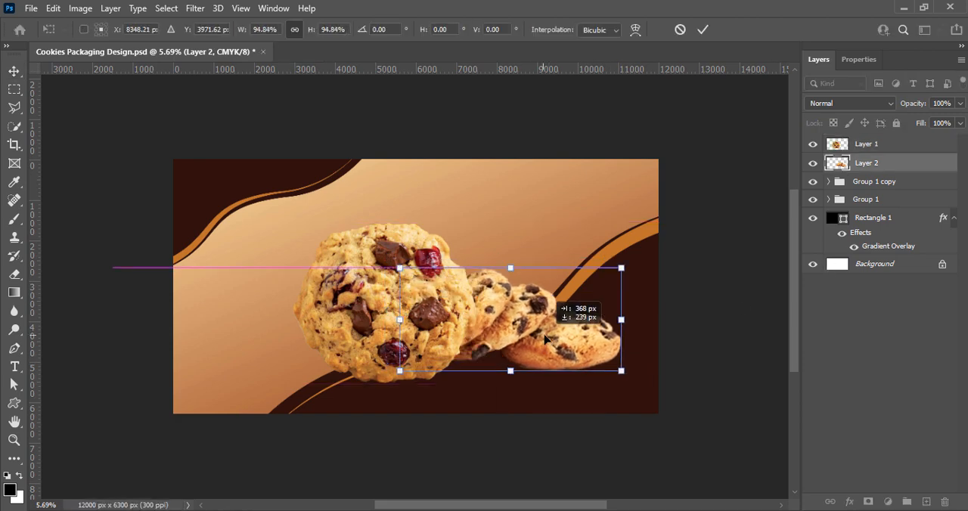
left_click(703, 28)
Enable an Outer Glow on the round cookie on Layer 1 and set its size to about 136 px.
left_click(415, 337)
right_click(838, 144)
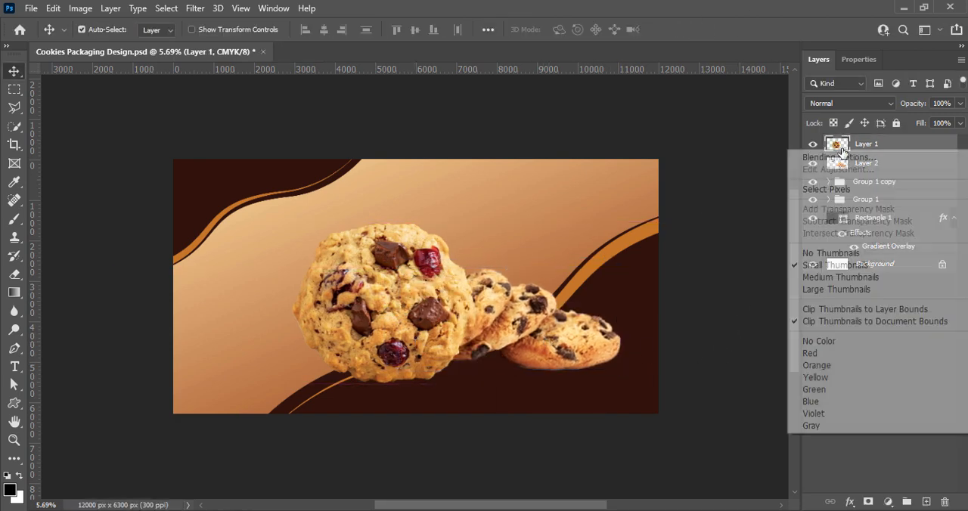
left_click(847, 156)
left_click_drag(506, 144, 633, 112)
left_click(498, 398)
left_click(497, 397)
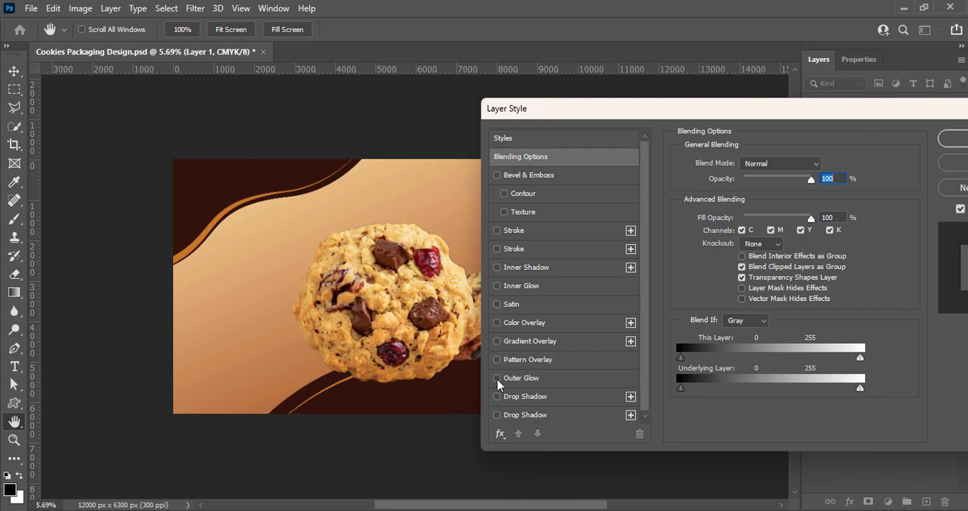
left_click(514, 378)
left_click_drag(734, 288, 772, 291)
left_click(755, 333)
left_click(687, 365)
Try the Hard Light, Vivid Light and Hard Mix blend modes on the round cookie's outer glow.
left_click(768, 163)
left_click(751, 342)
left_click(768, 164)
left_click(757, 350)
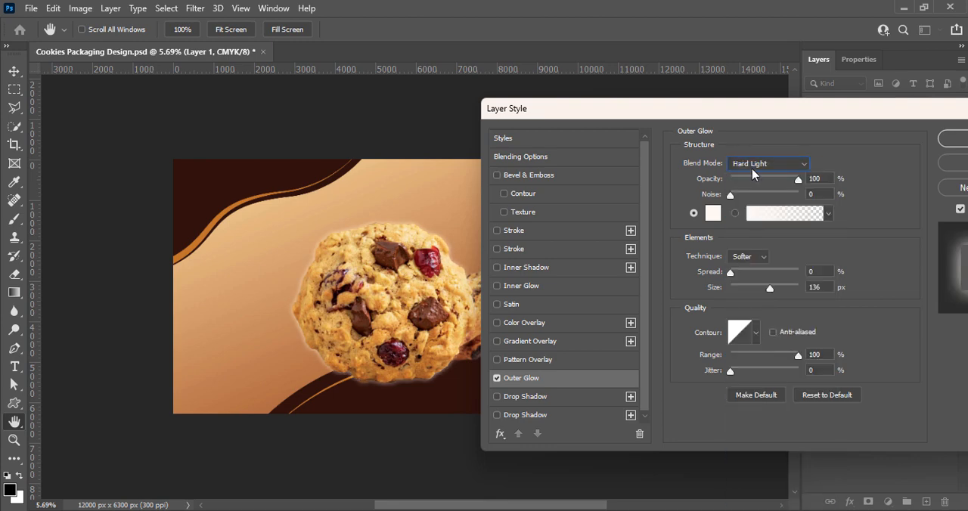
left_click(754, 164)
left_click(749, 360)
left_click(758, 164)
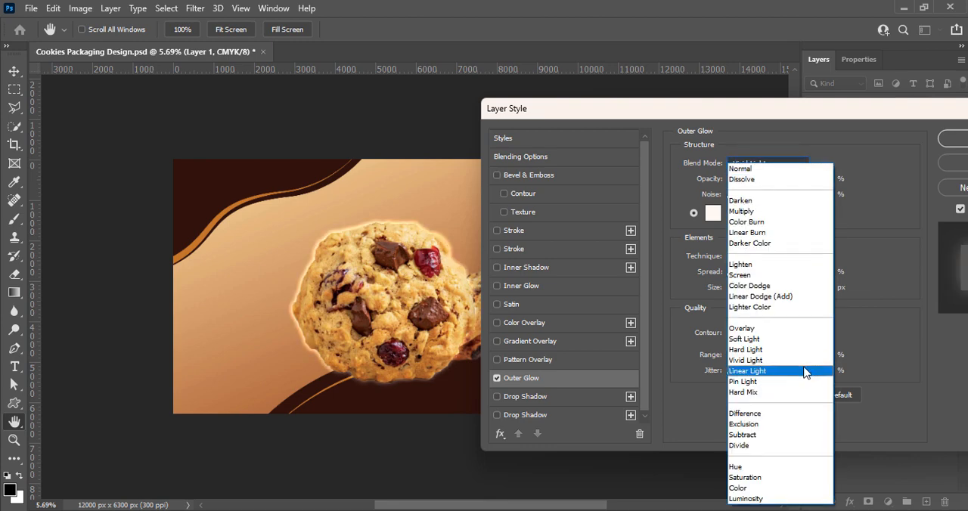
left_click(744, 392)
Set the round cookie's outer glow to Soft Light with a spread of 13% and a size of 250 px.
left_click(772, 164)
left_click(745, 339)
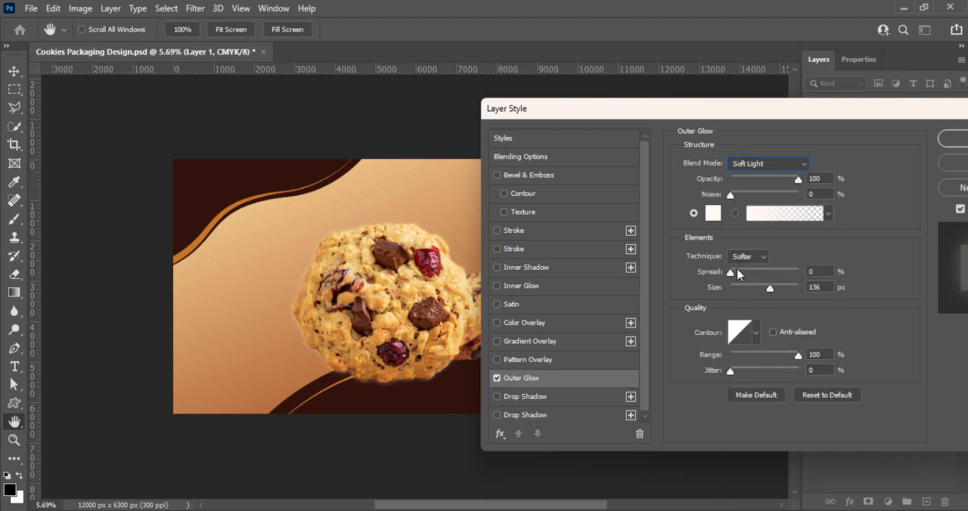
left_click_drag(749, 273, 758, 273)
left_click_drag(770, 289, 739, 273)
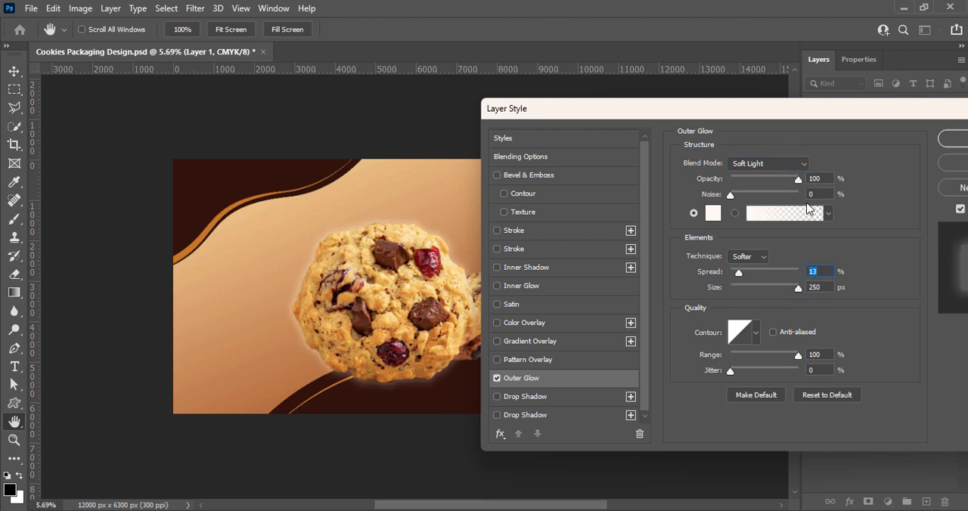
Try several contour shapes on the round cookie's outer glow and return to the linear contour.
left_click(756, 332)
left_click(694, 366)
left_click(716, 369)
left_click(738, 370)
left_click(762, 369)
left_click(782, 370)
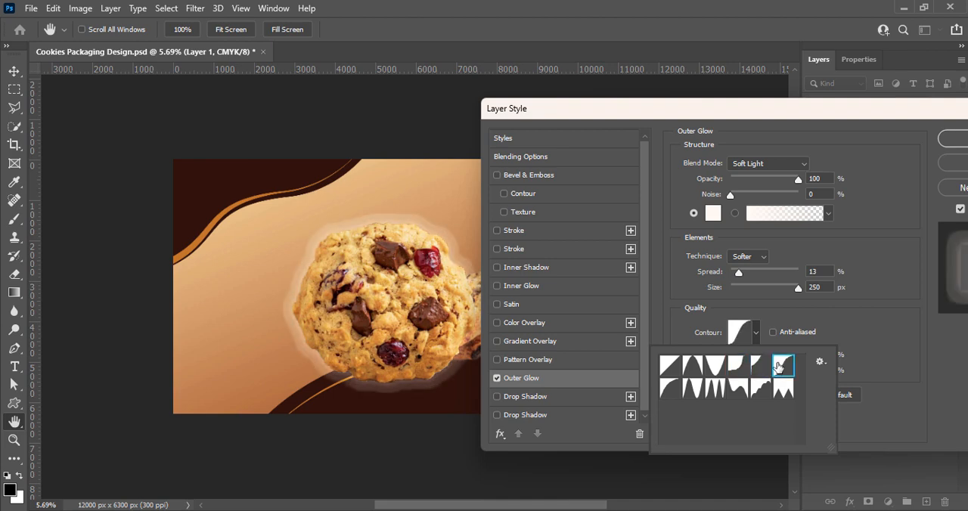
left_click(672, 394)
left_click(672, 369)
left_click(856, 361)
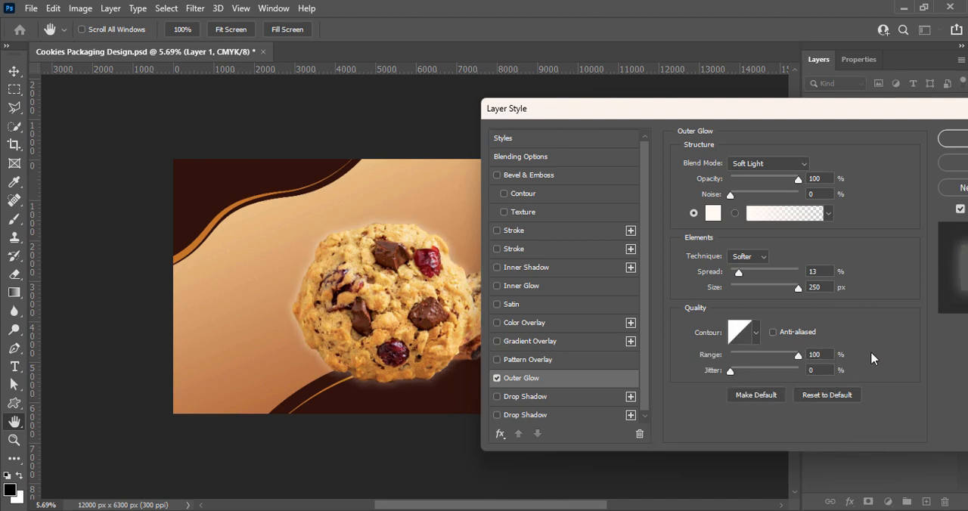
Switch the round cookie's outer glow to its gradient fill, and try the Precise technique before restoring Softer.
mouse_move(731, 198)
left_mouse_down()
mouse_move(743, 198)
mouse_move(730, 198)
left_mouse_up()
left_click(828, 213)
left_click(774, 216)
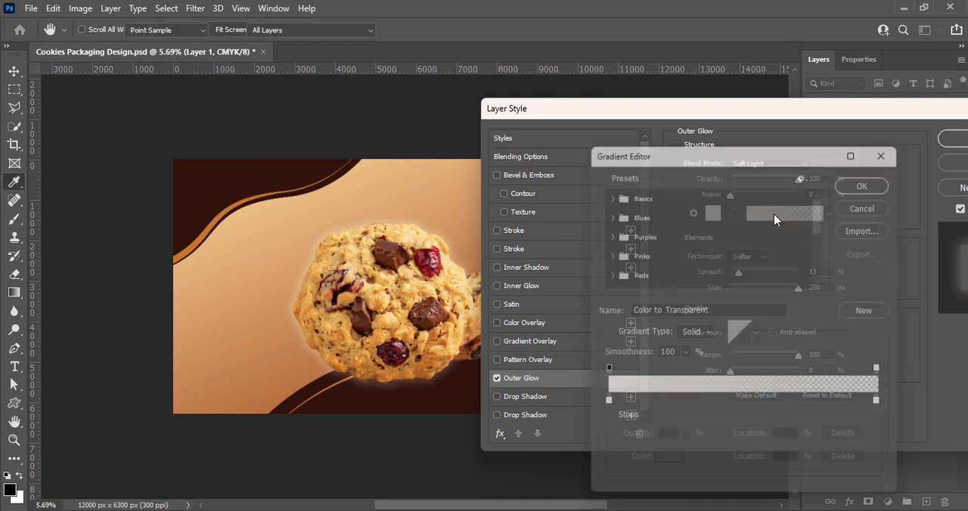
left_click(862, 209)
left_click(749, 256)
left_click(759, 278)
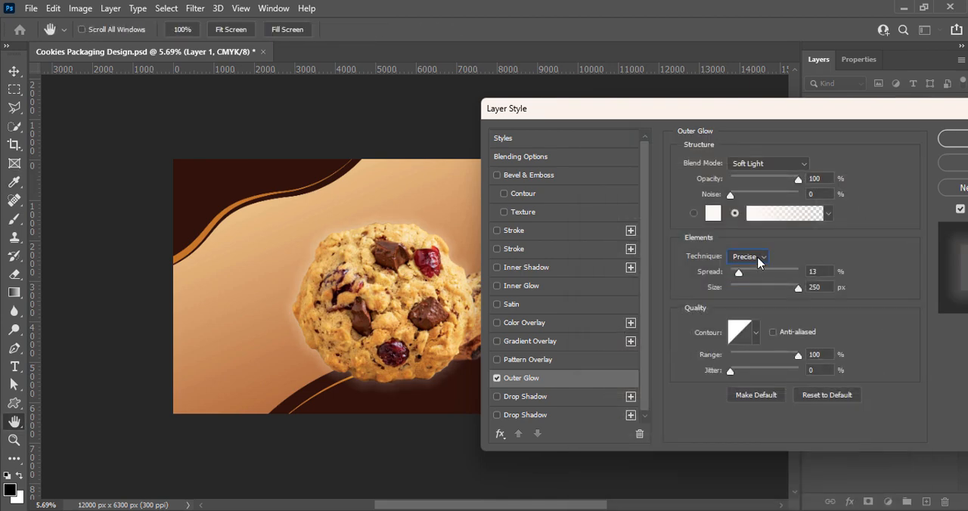
left_click(759, 258)
left_click(755, 267)
Test a drop shadow on the round cookie, turn it off, and apply the layer style with only the outer glow.
left_click(535, 398)
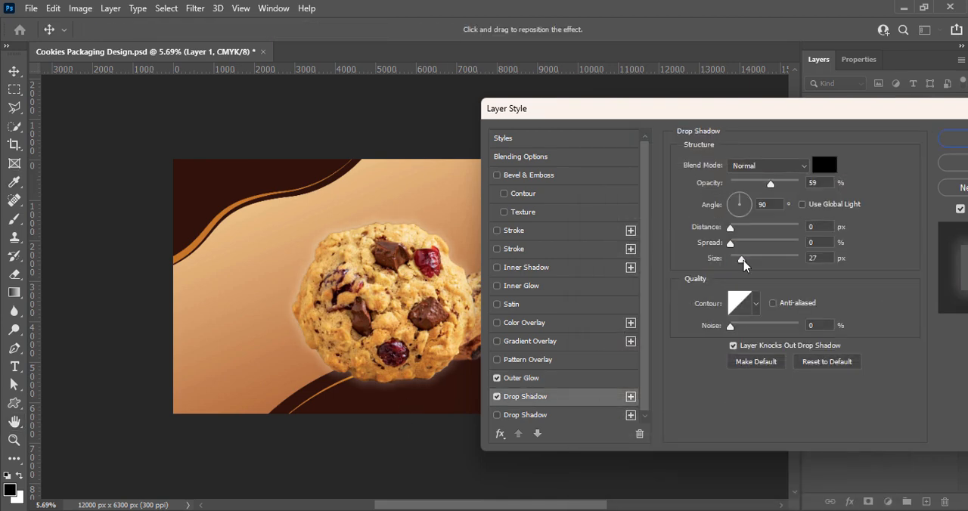
mouse_move(742, 261)
left_mouse_down()
mouse_move(778, 259)
mouse_move(727, 255)
left_mouse_up()
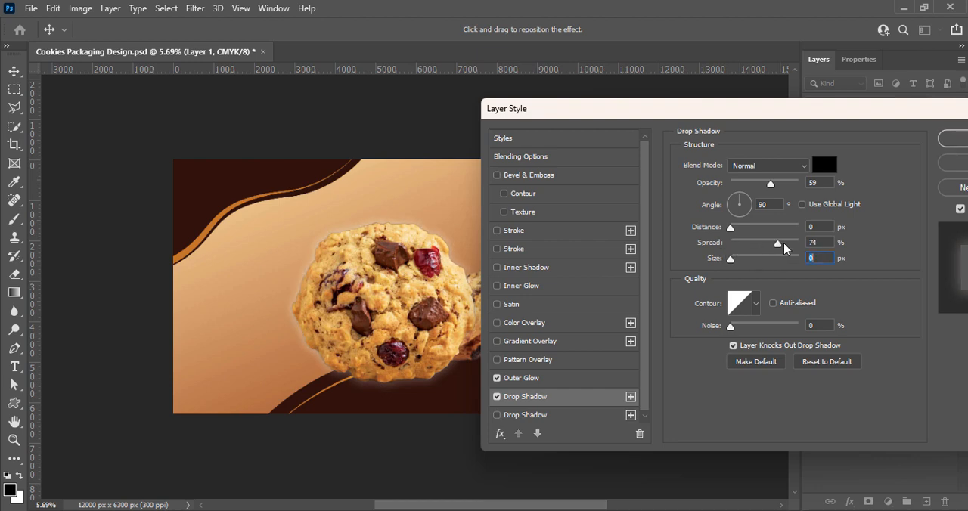
left_click(497, 397)
left_click(497, 416)
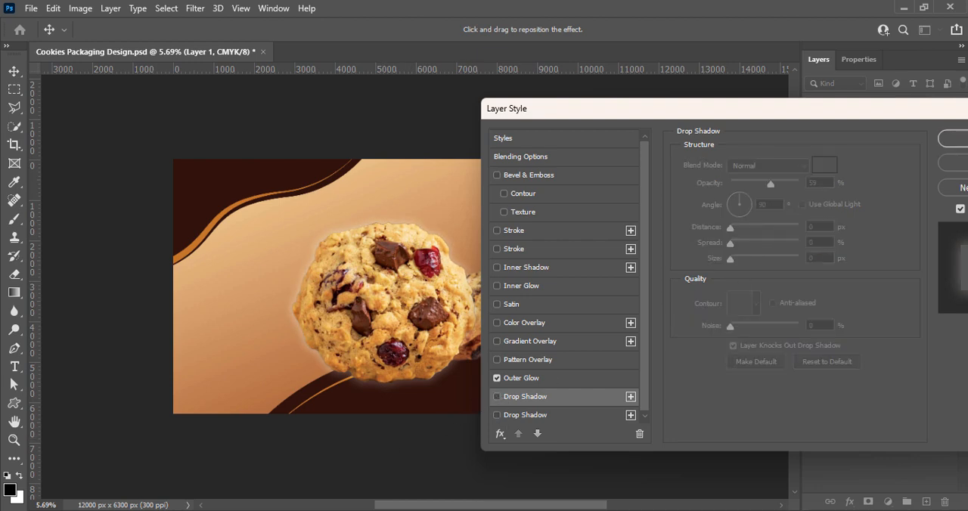
left_click(955, 138)
Enable an Outer Glow on the cookie stack on Layer 2 and show its settings.
left_click(540, 333)
right_click(870, 190)
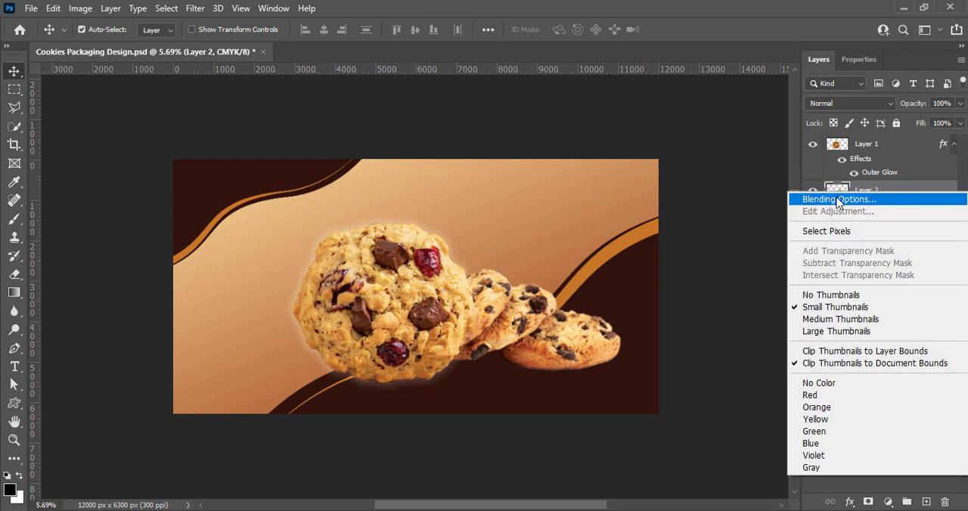
left_click(877, 197)
left_click_drag(573, 113, 812, 168)
left_click(659, 434)
left_click(684, 433)
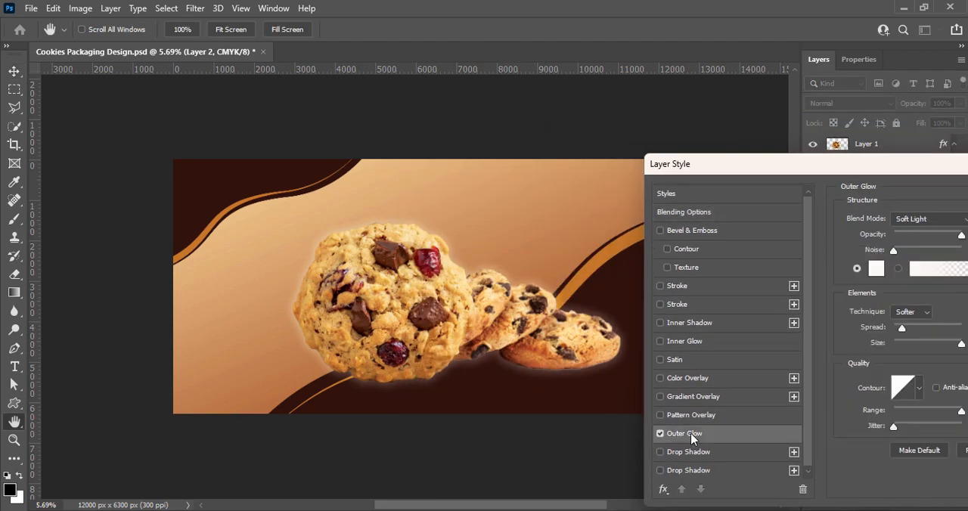
Try the Overlay, Screen and Lighten blend modes on the cookie stack's outer glow.
left_click(926, 218)
left_click(877, 335)
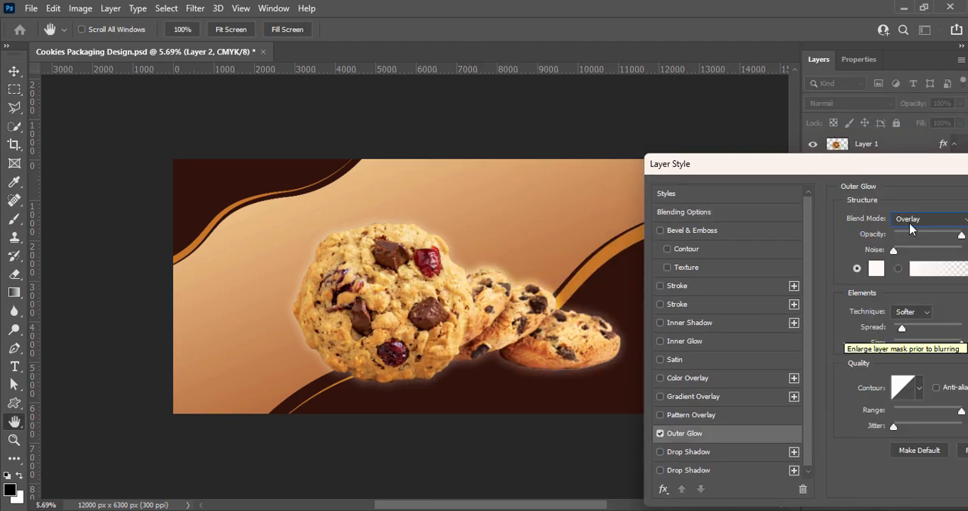
left_click(927, 218)
left_click(901, 308)
left_click(927, 218)
left_click(915, 478)
left_click(906, 220)
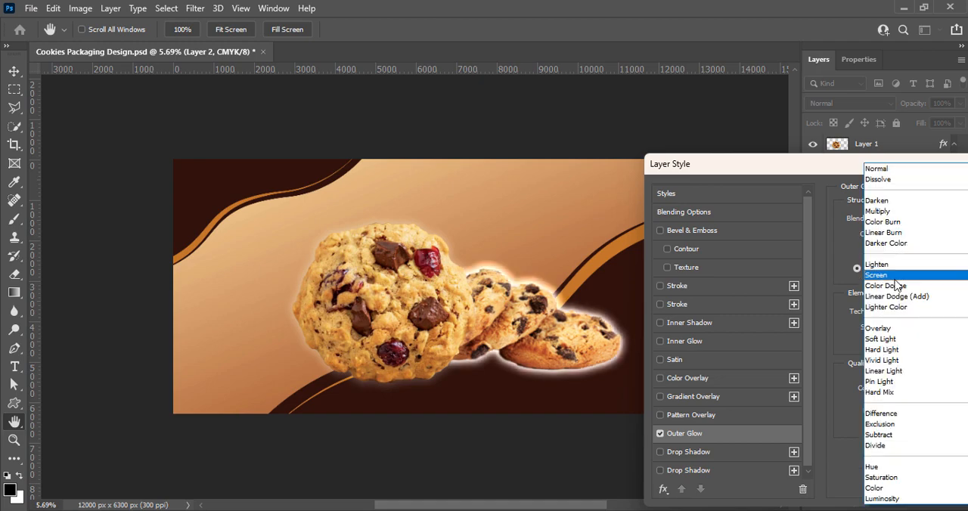
left_click(898, 276)
left_click(903, 220)
left_click(900, 264)
Try darker blend modes on the cookie stack's outer glow, including Linear Burn, Multiply, Darken and Darker Color.
left_click(901, 221)
left_click(899, 242)
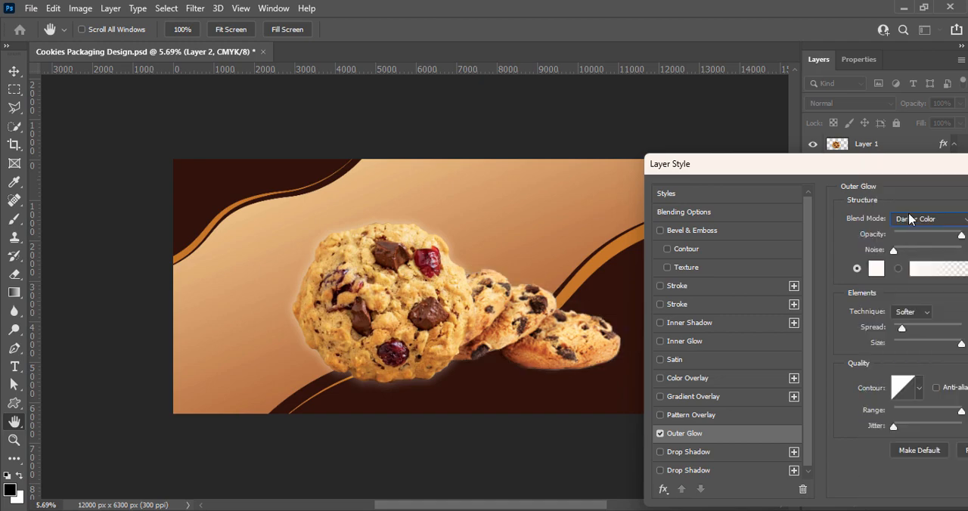
left_click(910, 219)
left_click(889, 233)
left_click(900, 218)
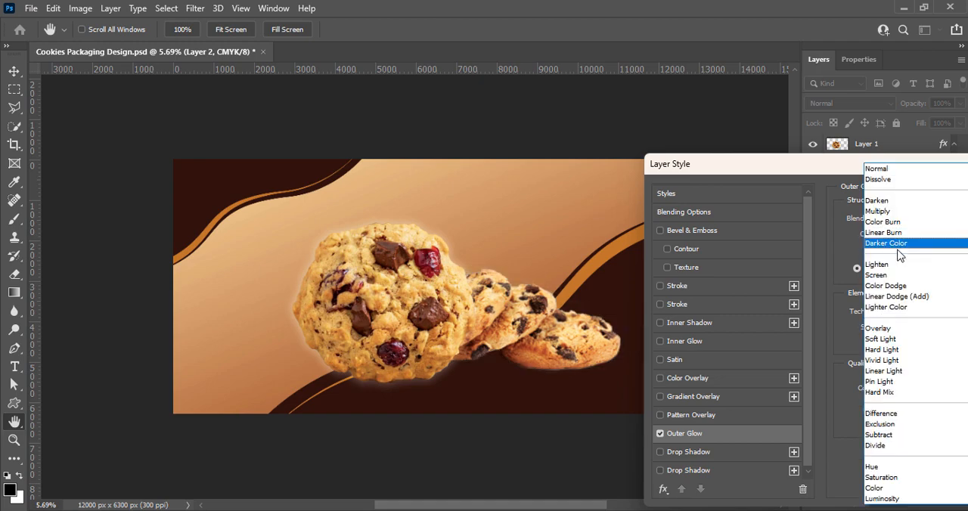
left_click(911, 221)
left_click(911, 218)
left_click(894, 213)
left_click(907, 221)
left_click(902, 202)
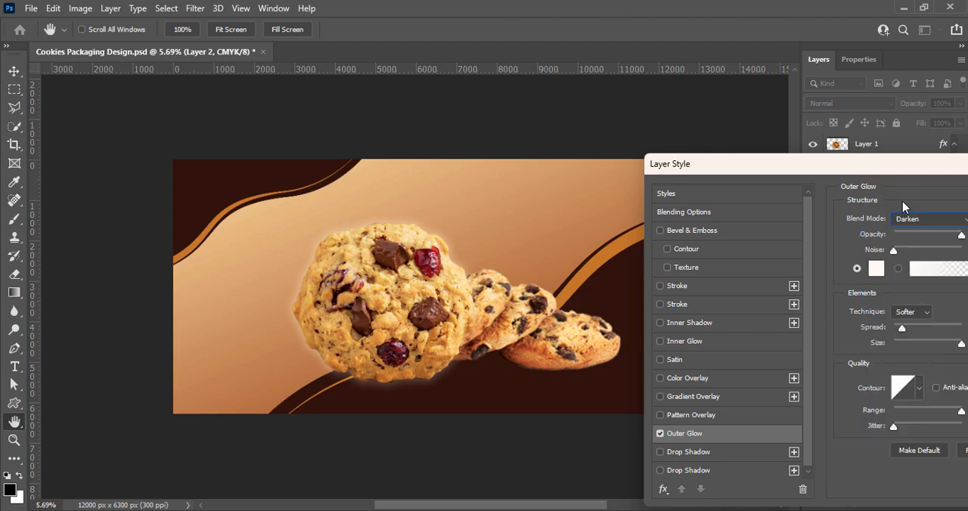
left_click(908, 218)
left_click(909, 180)
left_click(916, 219)
left_click(903, 244)
Try a larger spread and a curved contour on the cookie stack's outer glow.
left_click_drag(924, 329, 965, 345)
left_click(920, 389)
left_click(916, 423)
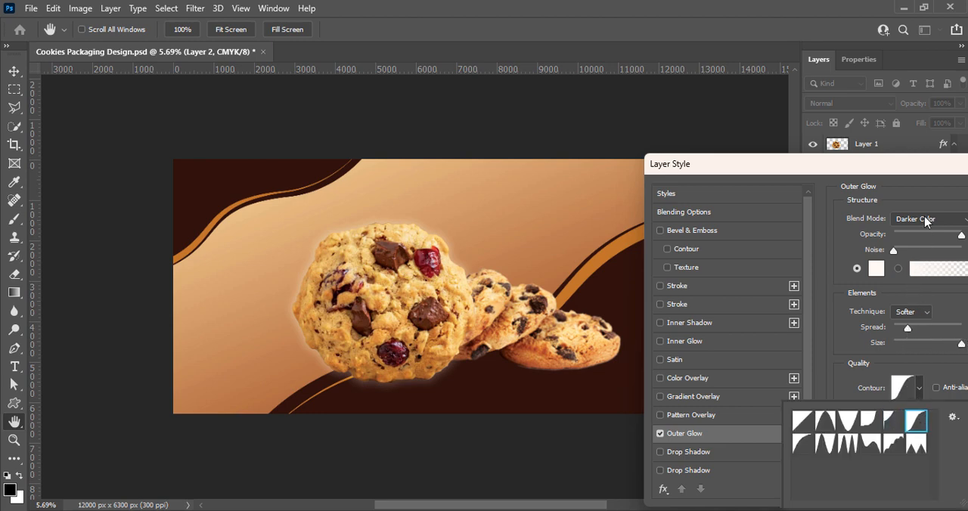
Set the cookie stack's outer glow to Lighten with the minimum spread and a linear contour.
left_click(928, 219)
left_click(921, 264)
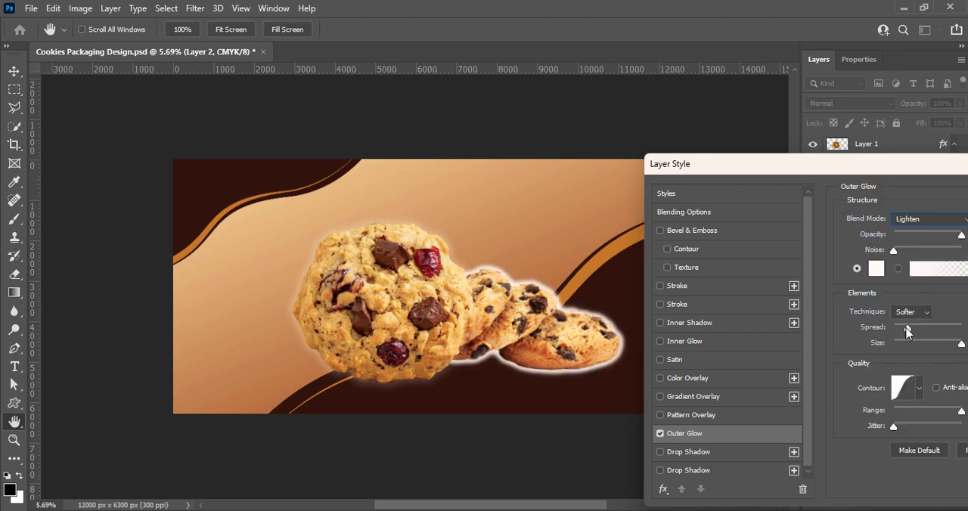
left_click_drag(908, 331, 893, 330)
left_click(919, 388)
left_click(802, 424)
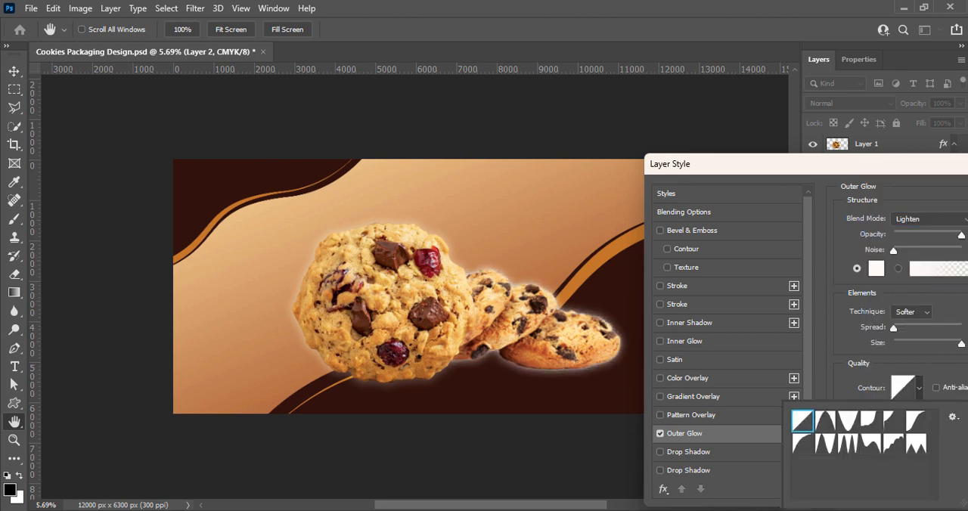
Adjust the opacity and range of the cookie stack's outer glow, apply the layer style, and save the file.
left_click_drag(961, 235, 914, 234)
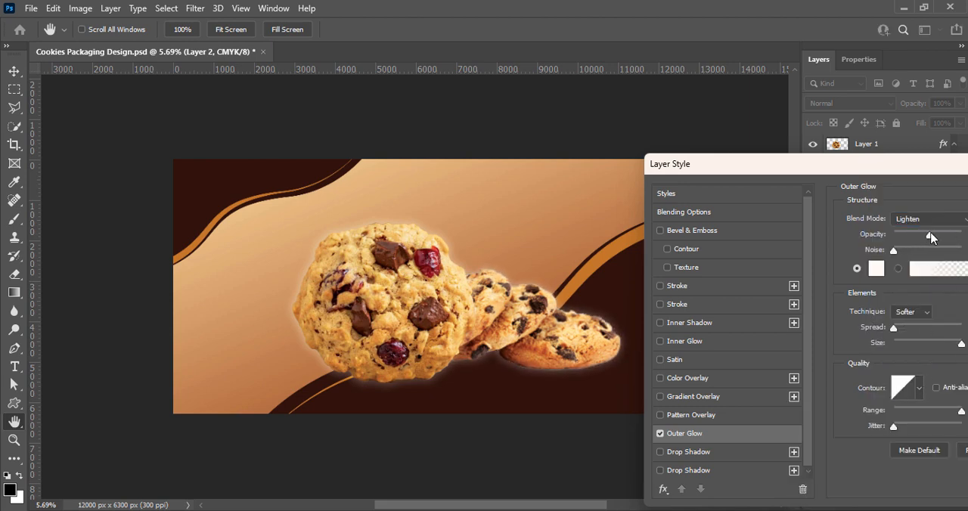
left_click_drag(953, 412, 961, 410)
left_click_drag(889, 164, 629, 168)
left_click(887, 201)
left_click(708, 279)
key("ctrl+s")
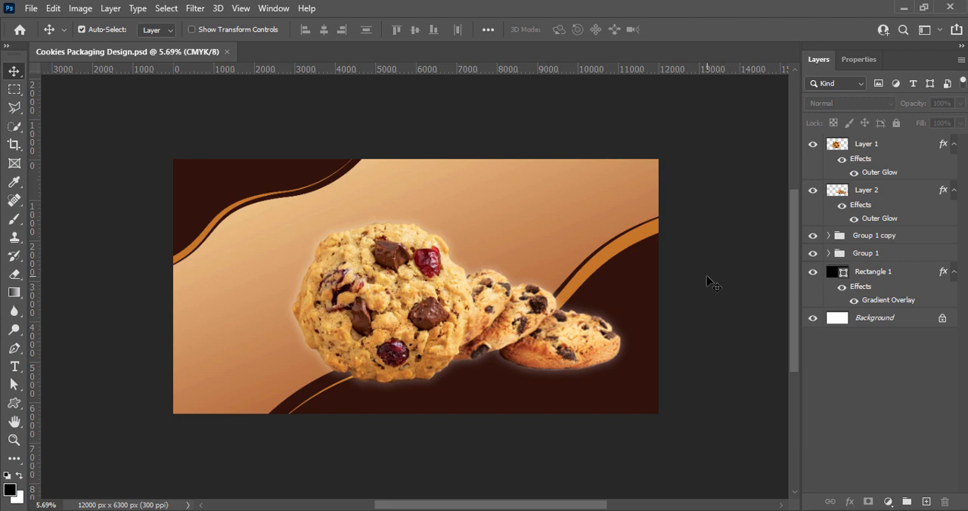
Enable the last Drop Shadow on the round cookie with 63% opacity, 0% spread and a size of 250 px.
left_click(842, 146)
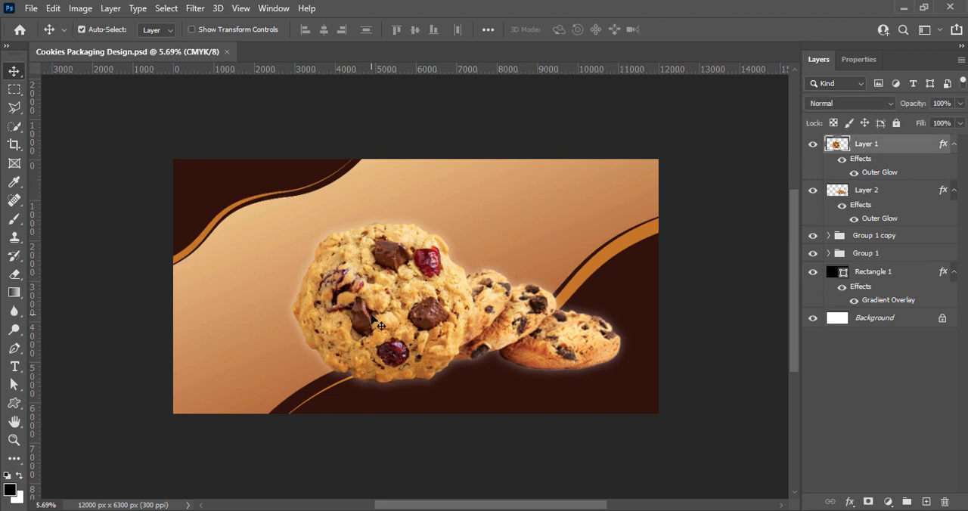
right_click(842, 146)
left_click(832, 151)
left_click(505, 435)
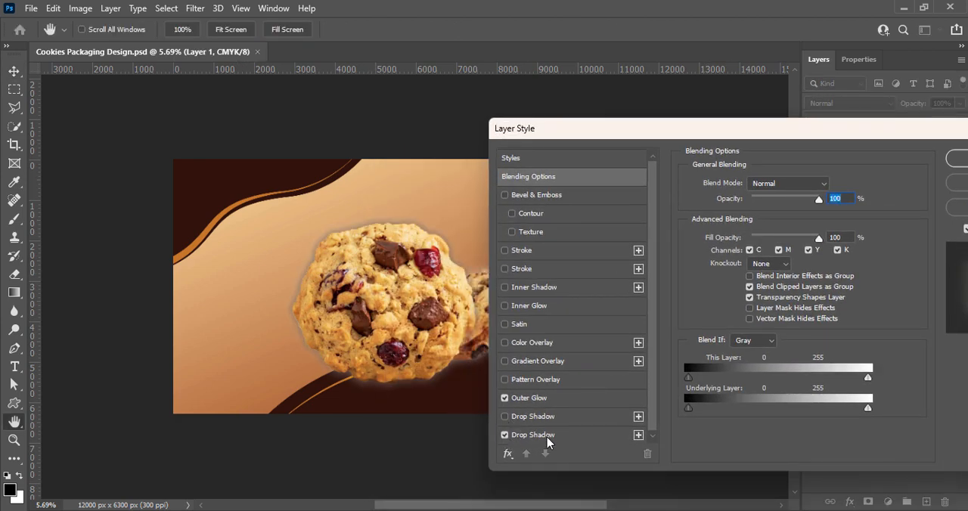
left_click_drag(783, 206, 768, 205)
left_click_drag(797, 278, 821, 278)
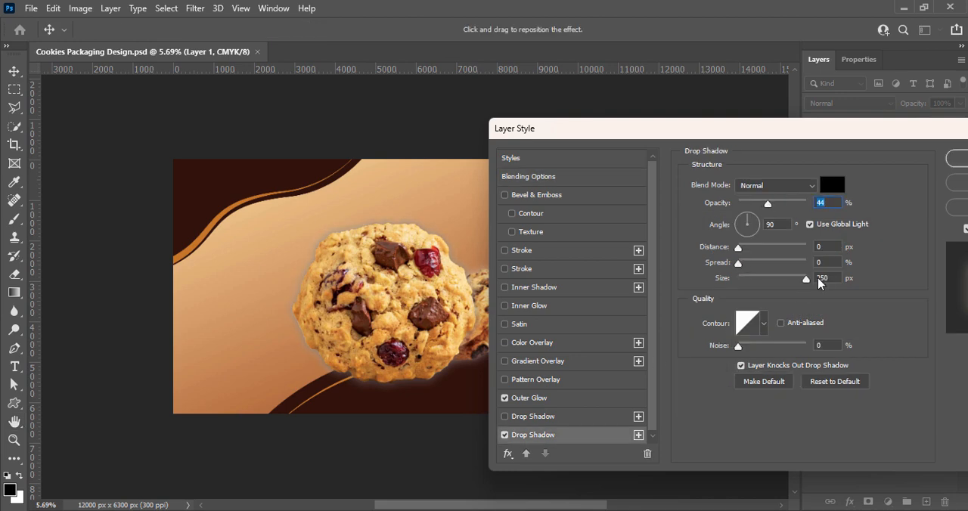
mouse_move(738, 263)
left_mouse_down()
mouse_move(761, 267)
mouse_move(724, 264)
left_mouse_up()
left_click_drag(768, 204, 781, 204)
Try different contour shapes on the round cookie's drop shadow and return to the linear contour.
left_click(764, 323)
left_click(792, 366)
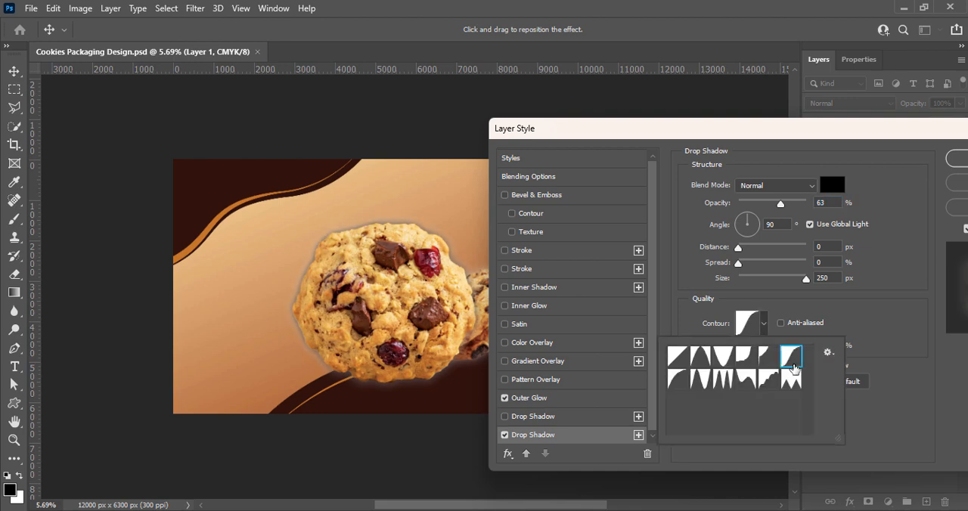
left_click(699, 362)
left_click(682, 380)
left_click(681, 360)
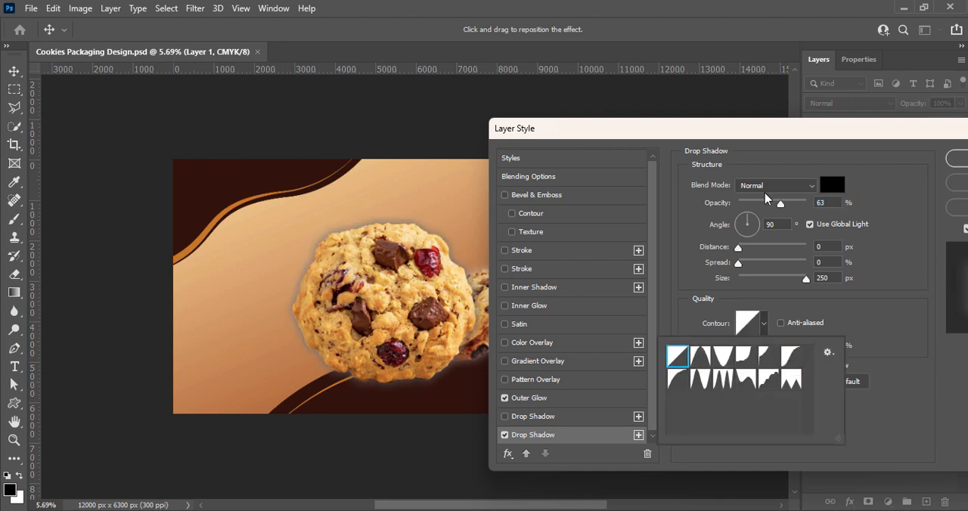
Set the round cookie's drop shadow to the Linear Burn blend mode with about 71% opacity.
left_click(765, 190)
left_click(772, 339)
mouse_move(739, 264)
left_mouse_down()
mouse_move(787, 261)
mouse_move(725, 258)
left_mouse_up()
left_click(757, 187)
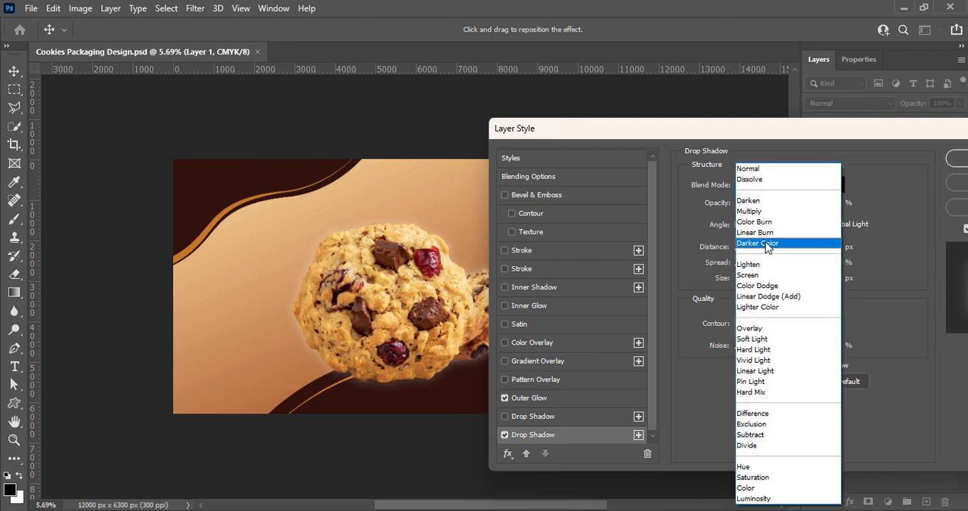
left_click(755, 232)
mouse_move(786, 209)
left_mouse_down()
mouse_move(798, 204)
mouse_move(788, 209)
left_mouse_up()
left_click_drag(790, 140, 890, 173)
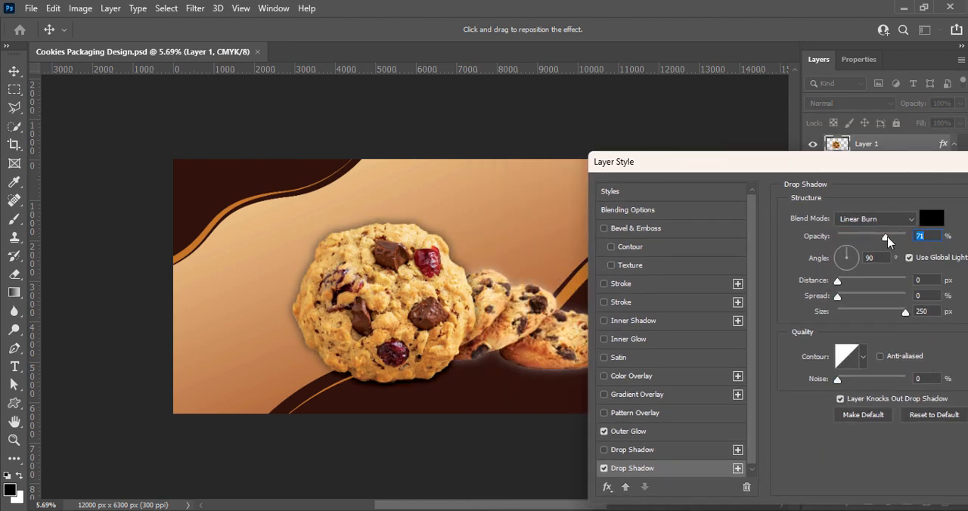
Reduce the size of the round cookie's drop shadow to 248 px.
left_click(907, 314)
key("Down")
key("Down")
Try an additional Normal-mode drop shadow at 59% opacity and 250 px on the round cookie, and turn it off.
left_click_drag(835, 169, 778, 121)
left_click(547, 407)
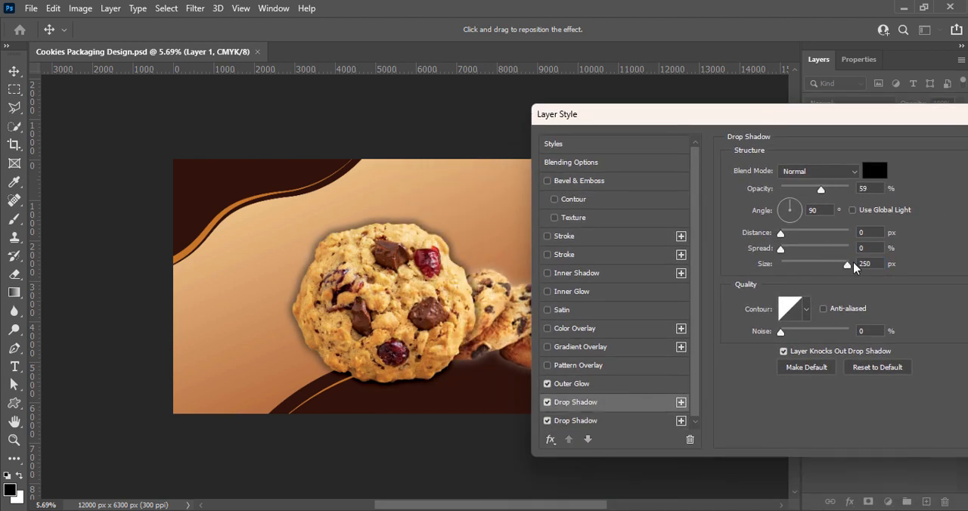
left_click(547, 401)
Try an extra Overlay drop shadow at 0% opacity and 250 px, turn it off, and apply the round cookie's layer style.
left_click(681, 420)
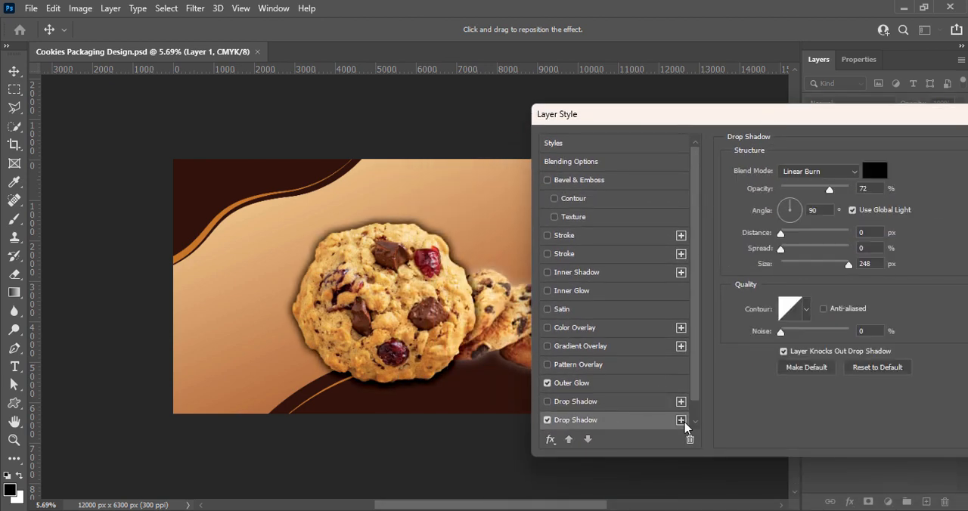
left_click_drag(849, 271, 850, 271)
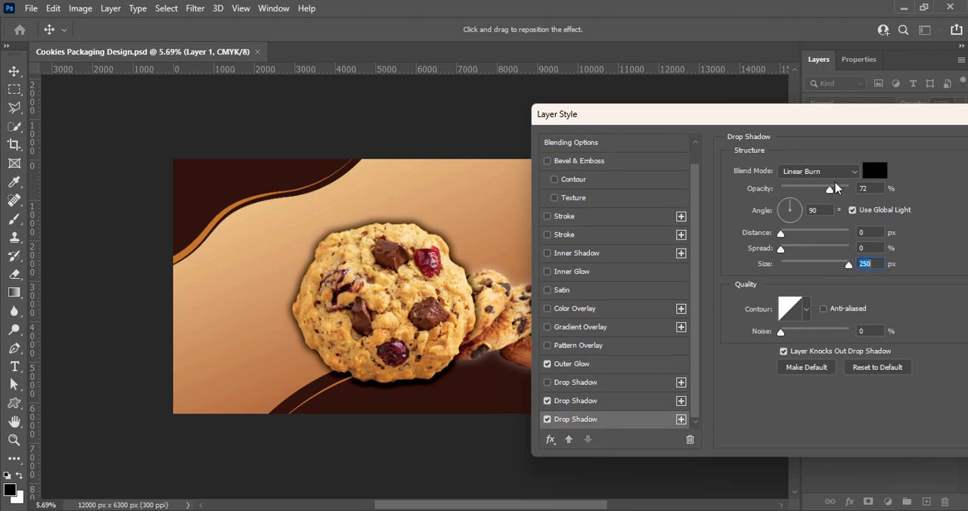
left_click_drag(830, 189, 781, 188)
left_click(817, 171)
left_click(799, 306)
left_click(547, 420)
left_click_drag(714, 116, 611, 127)
left_click(932, 156)
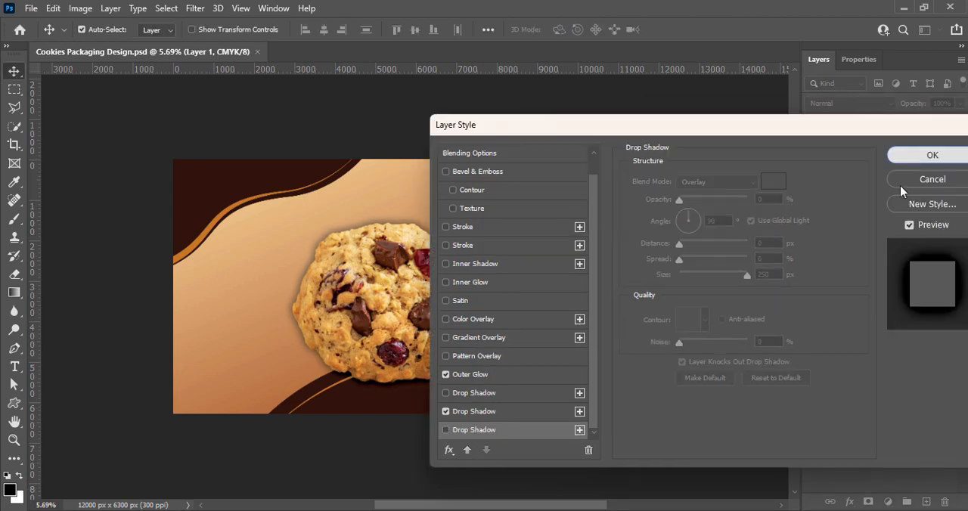
Add a Linear Burn drop shadow to the small cookies on Layer 2, apply it, and save the document.
left_click(559, 349)
right_click(838, 207)
left_click(839, 214)
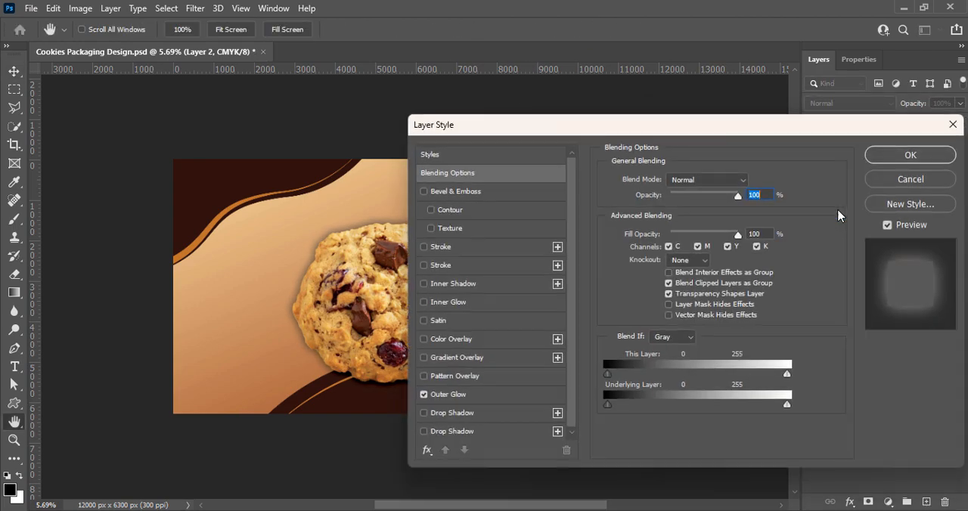
left_click_drag(553, 123, 797, 110)
left_click(703, 418)
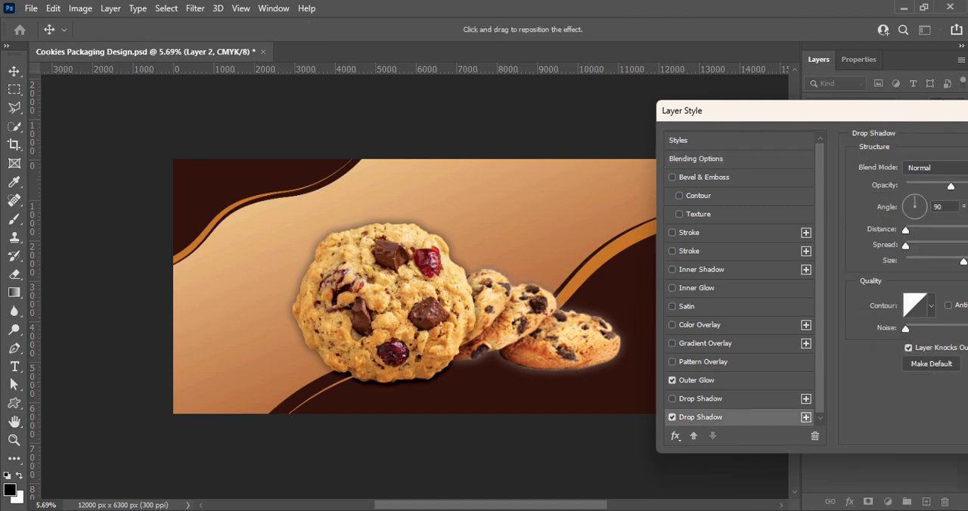
left_click(934, 167)
left_click(893, 226)
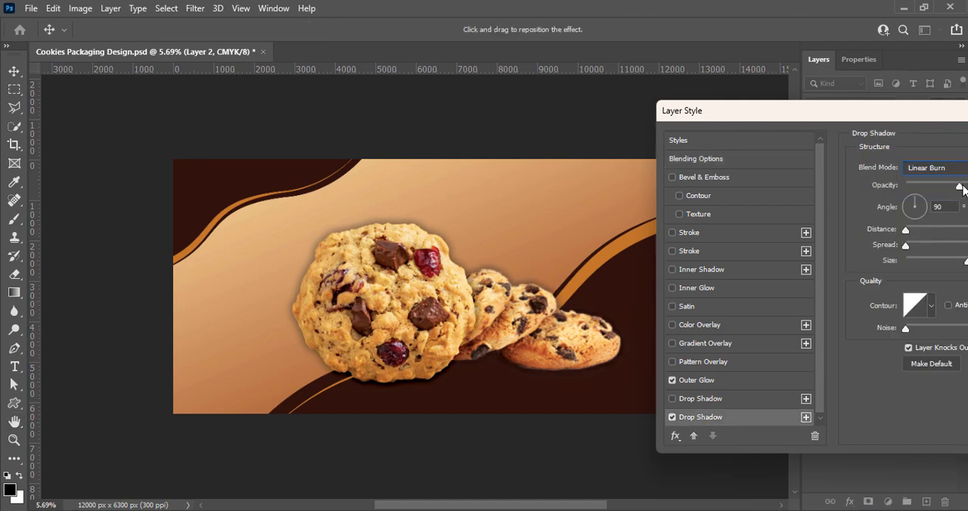
left_click_drag(951, 186, 942, 186)
key("Return")
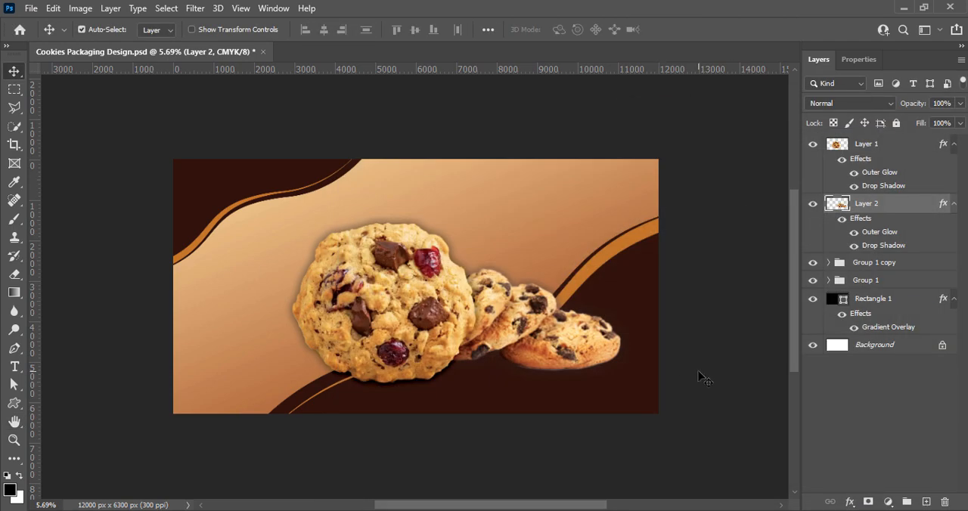
left_click(697, 376)
key("ctrl+s")
Create a new layer and paint one soft black dab on it over the round cookie with a 3200 px brush.
left_click(927, 503)
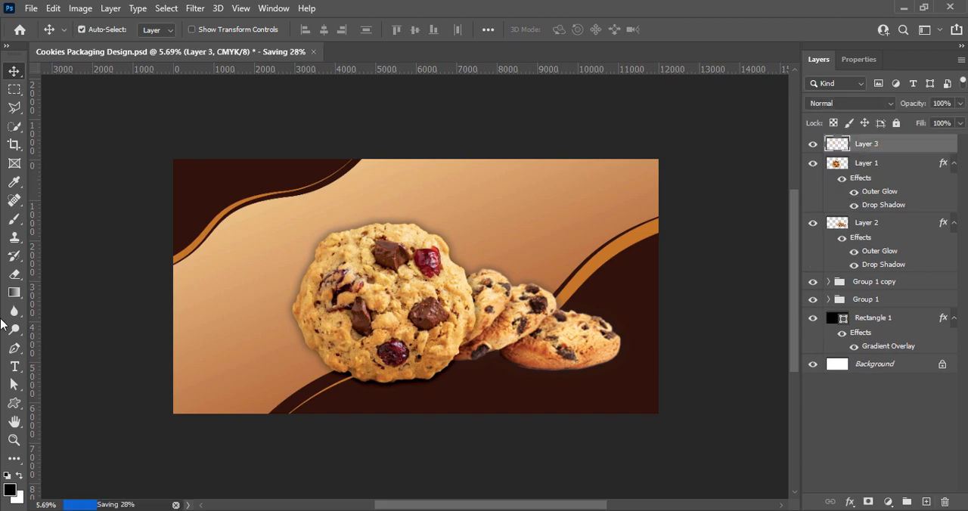
left_click(14, 219)
key("bracketright")
key("bracketright")
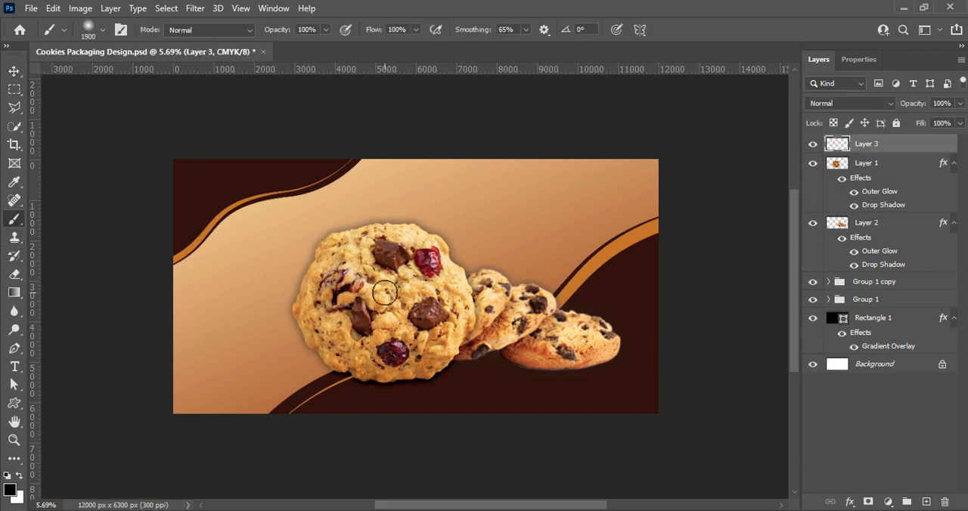
key("bracketright")
key("bracketright")
key("bracketright")
left_click(422, 290)
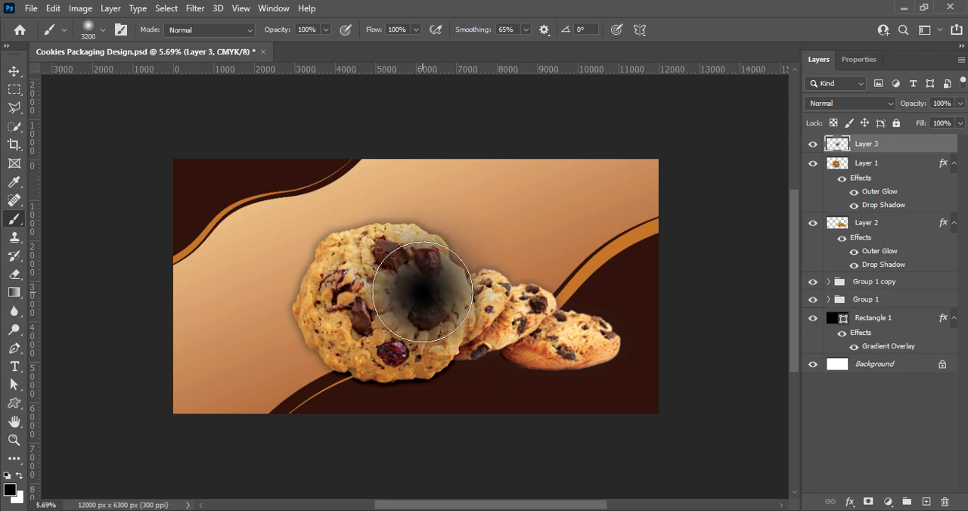
Flatten the black dab vertically into a thin ground shadow beneath the round cookie.
left_click(14, 71)
key("ctrl+t")
left_click_drag(422, 184, 437, 382)
left_click(703, 29)
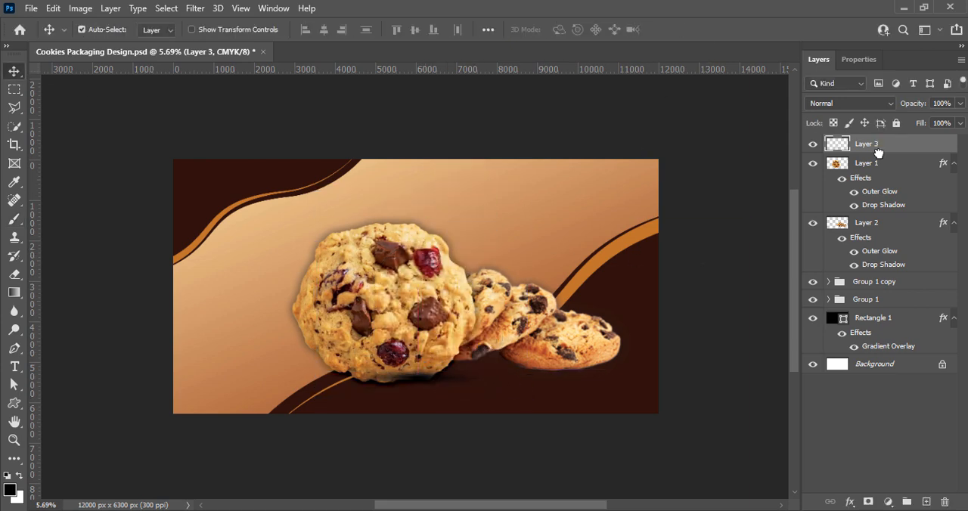
Place the shadow layer directly below the round cookie's layer, and adjust the shadow's position and shape under the cookie.
left_click_drag(878, 149, 877, 214)
mouse_move(450, 388)
left_mouse_down()
mouse_move(441, 377)
mouse_move(447, 390)
left_mouse_up()
key("ctrl+t")
left_click(703, 30)
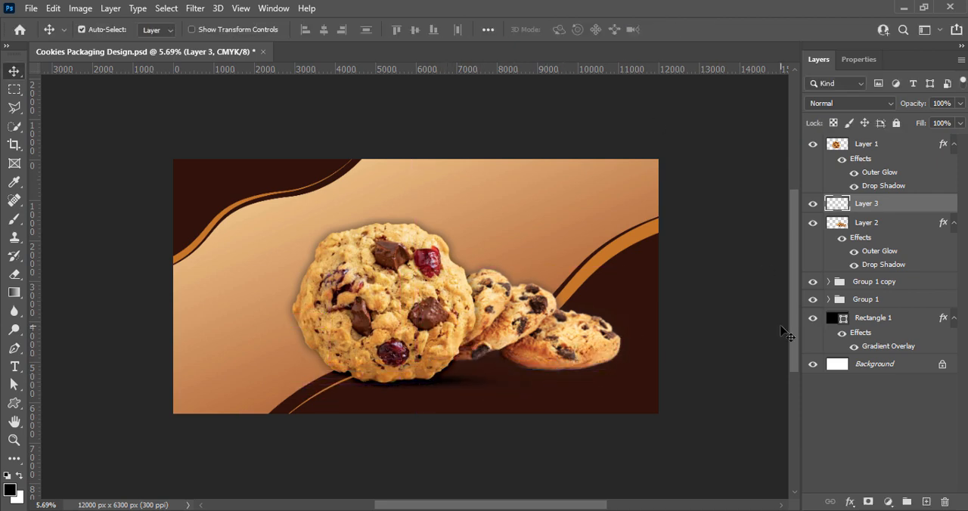
key("ctrl+t")
key("Return")
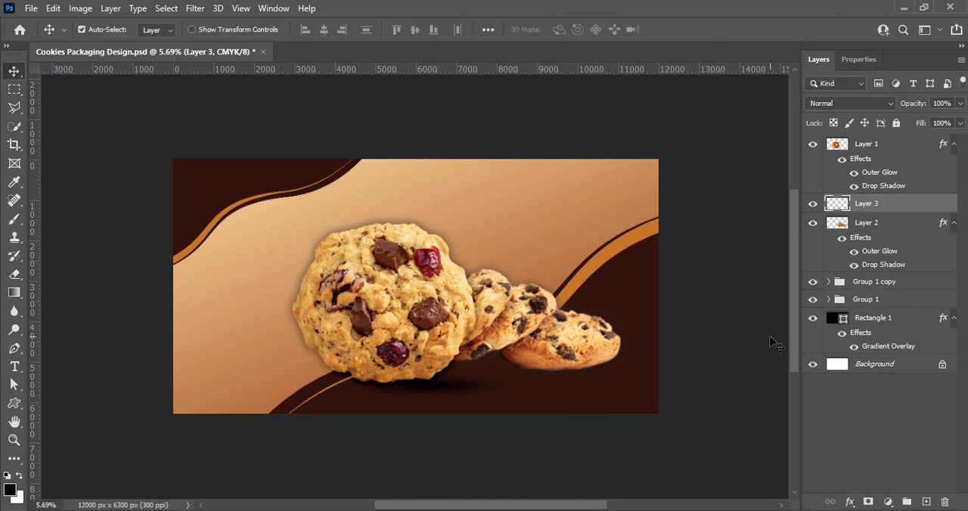
Reduce the ground shadow layer's opacity to 60% and save the document.
left_click(960, 103)
left_click_drag(961, 119, 930, 121)
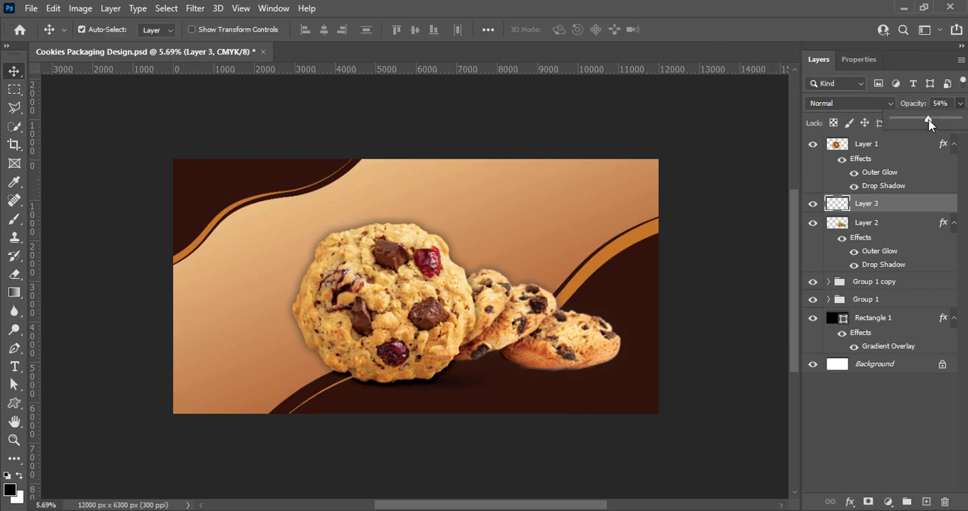
key("ctrl+s")
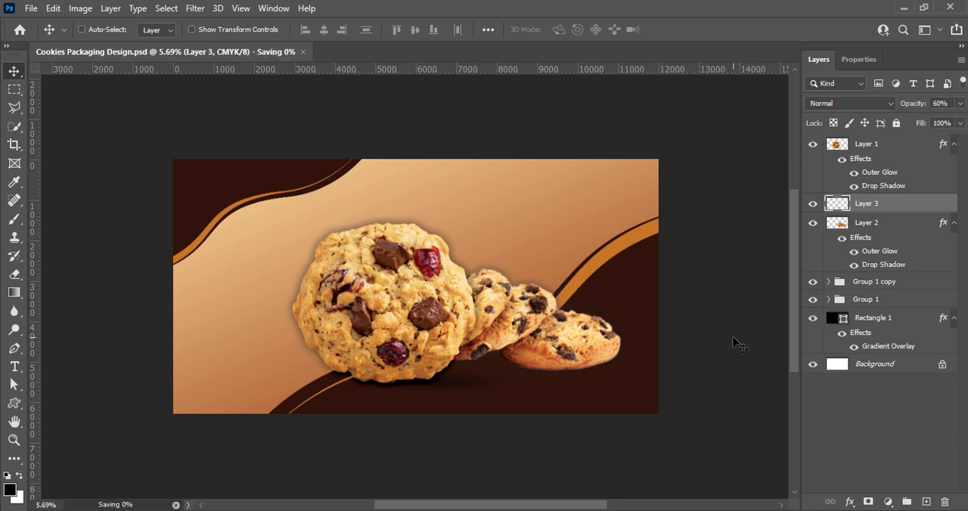
Duplicate the ground shadow under the small cookies, put the copy directly below Layer 2, and save the document.
left_click_drag(420, 381, 551, 370)
left_click_drag(878, 205, 884, 270)
left_click(830, 284)
left_click(830, 301)
key("ctrl+s")
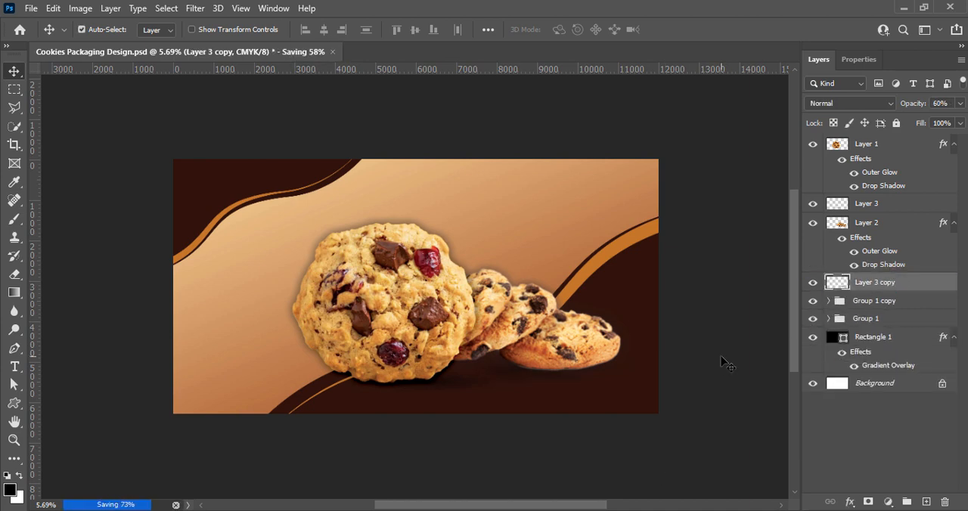
Stretch the copied shadow's left side toward the round cookie, apply the transform, and save the document.
key("ctrl+t")
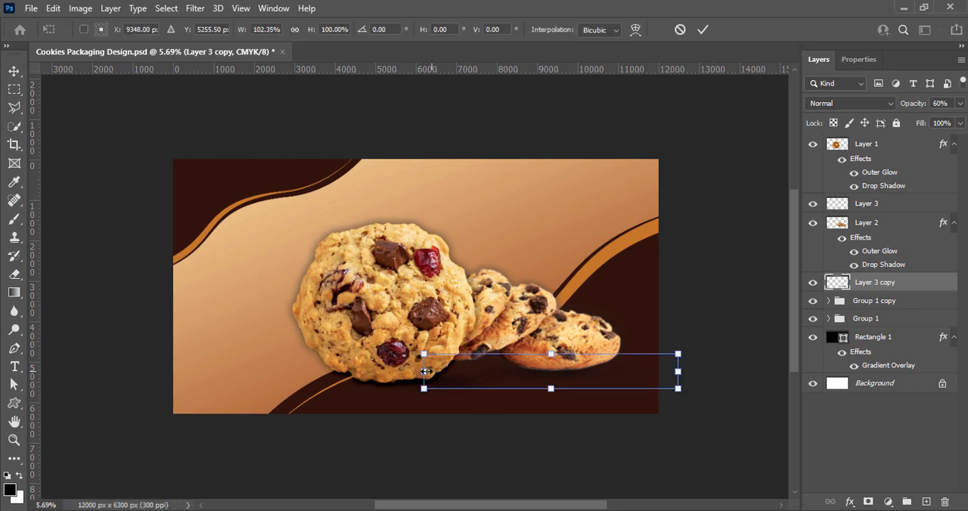
left_click_drag(425, 372, 367, 371)
left_click(702, 30)
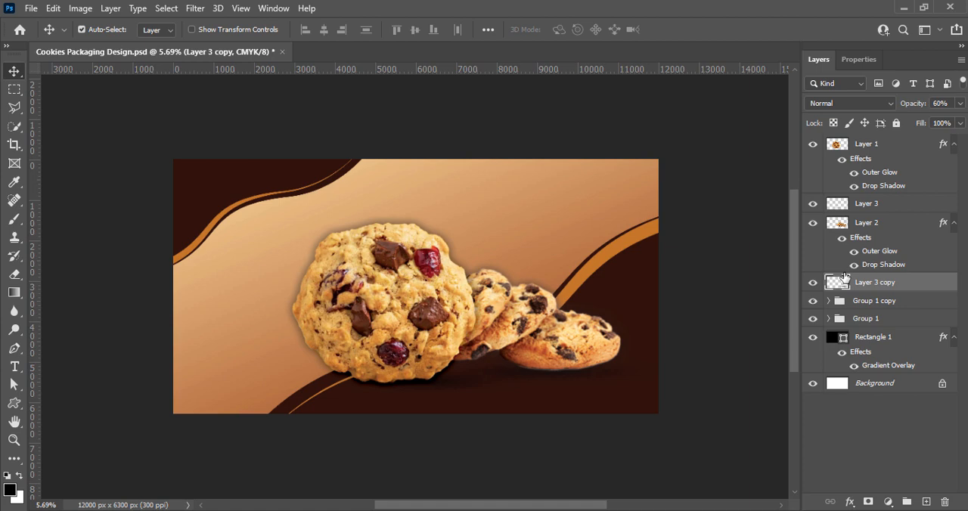
left_click(757, 345)
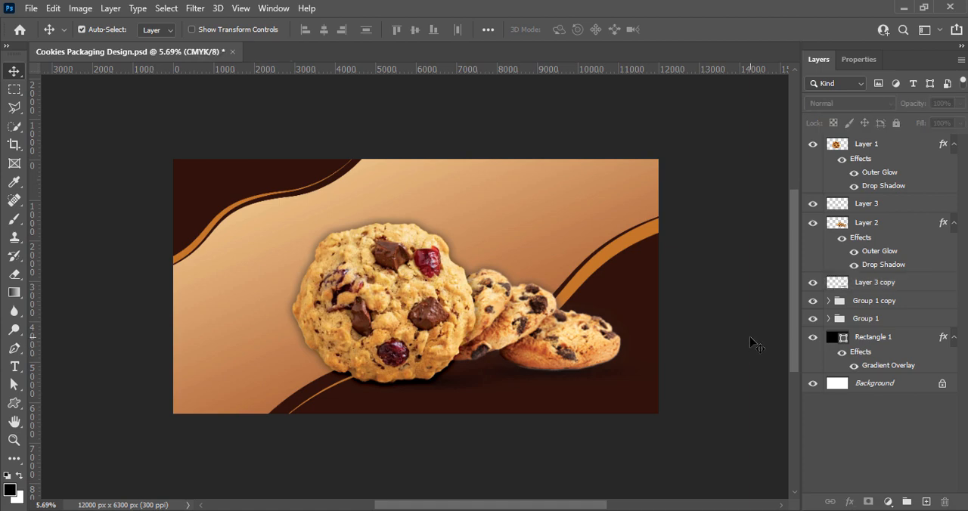
key("ctrl+s")
Change the fill of the lower-right corner wave, Page 1 in Group 1, to brown #6f3200.
left_click(637, 295)
double_click(845, 339)
left_click_drag(670, 235, 812, 198)
mouse_move(894, 402)
left_mouse_down()
mouse_move(875, 368)
mouse_move(878, 342)
left_mouse_up()
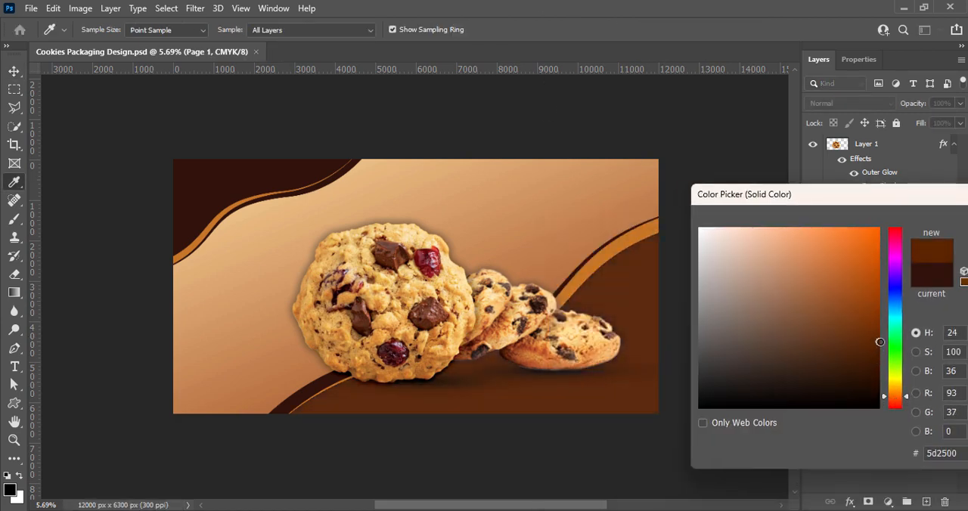
left_click(895, 395)
left_click(880, 329)
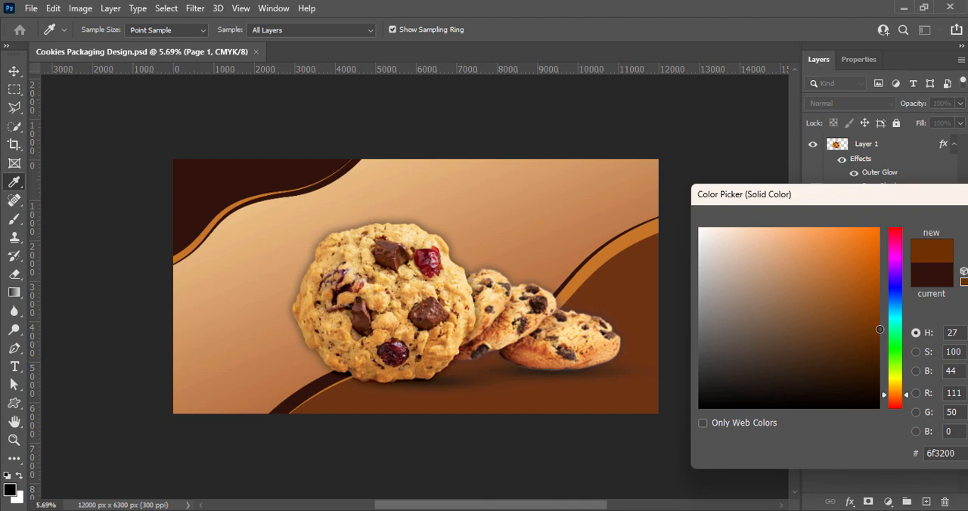
left_click_drag(829, 194, 546, 159)
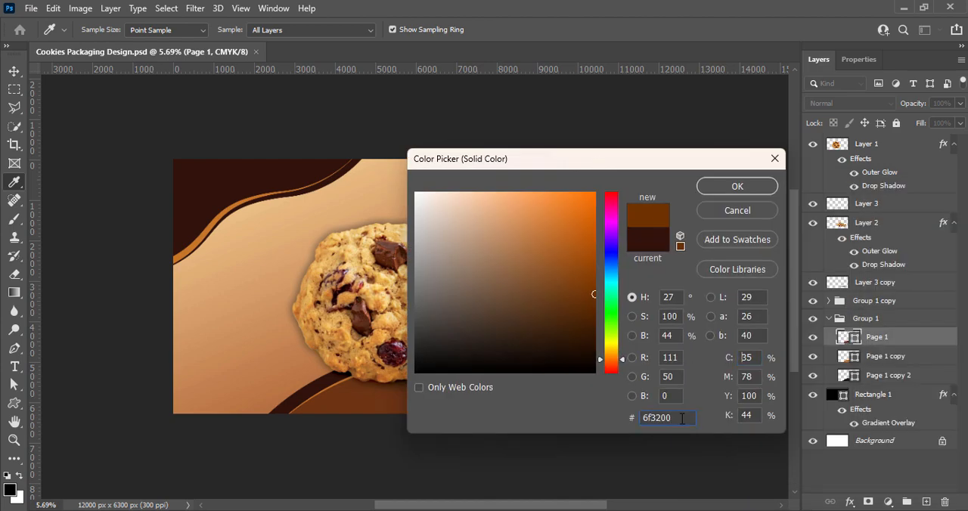
left_click(737, 187)
Apply the same brown #6f3200 to the back edge shape of the lower wave, Page 1 copy 2 in Group 1.
double_click(850, 376)
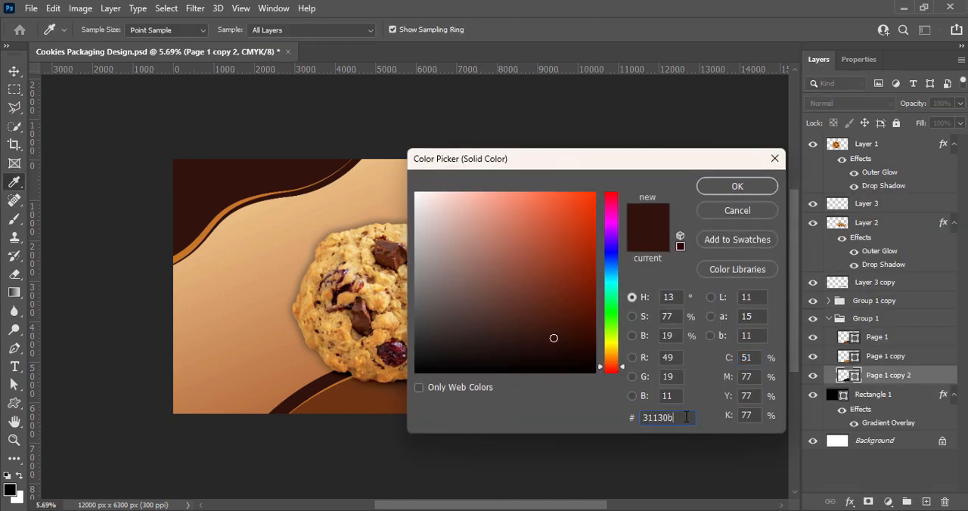
type("6f3200")
left_click(767, 187)
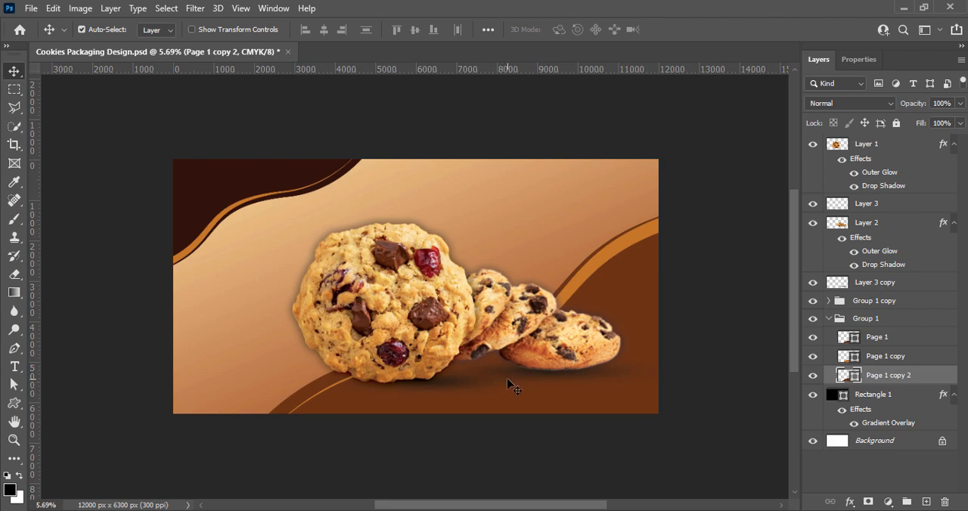
Recolor the upper-left corner wave and its back edge shape, Page 1 and Page 1 copy 2 in Group 1 copy, to #592800.
left_click(216, 194)
double_click(851, 319)
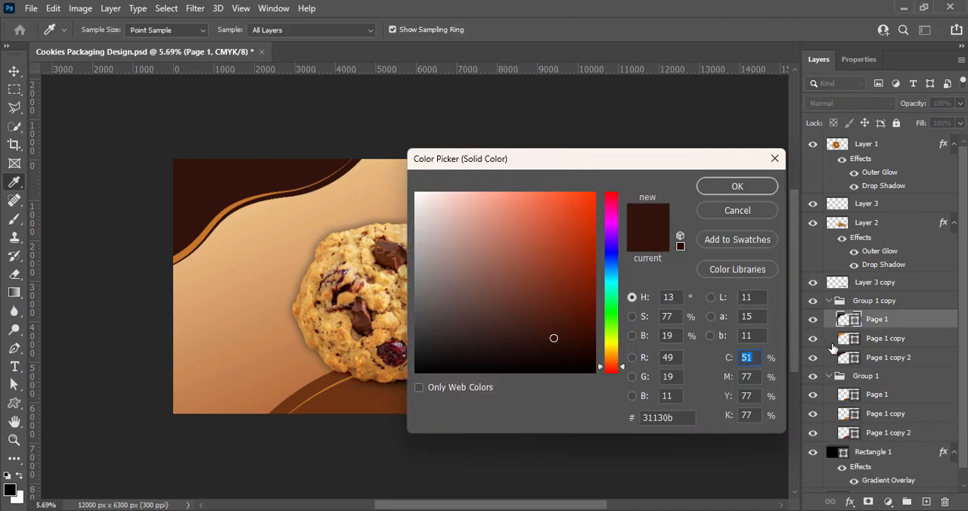
left_click(689, 419)
type("6f3200")
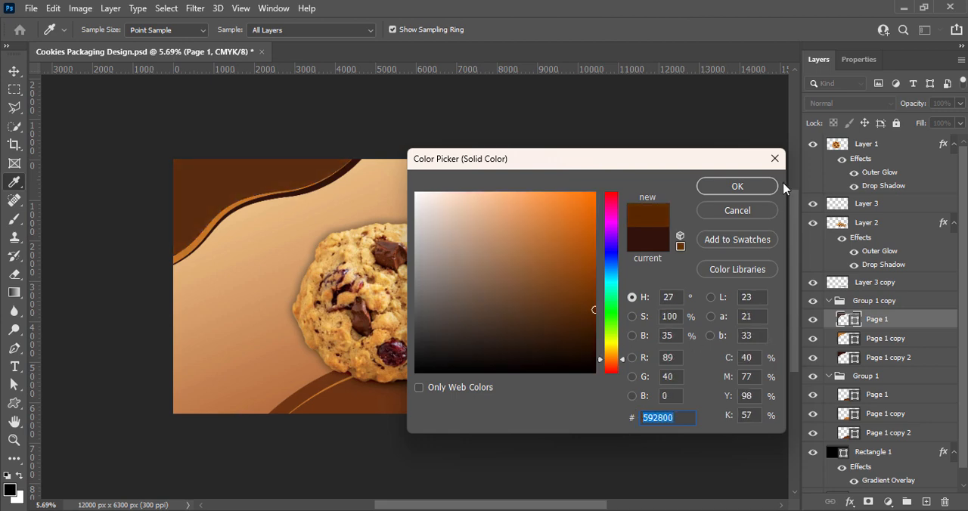
left_click(770, 187)
double_click(849, 358)
type("c67629")
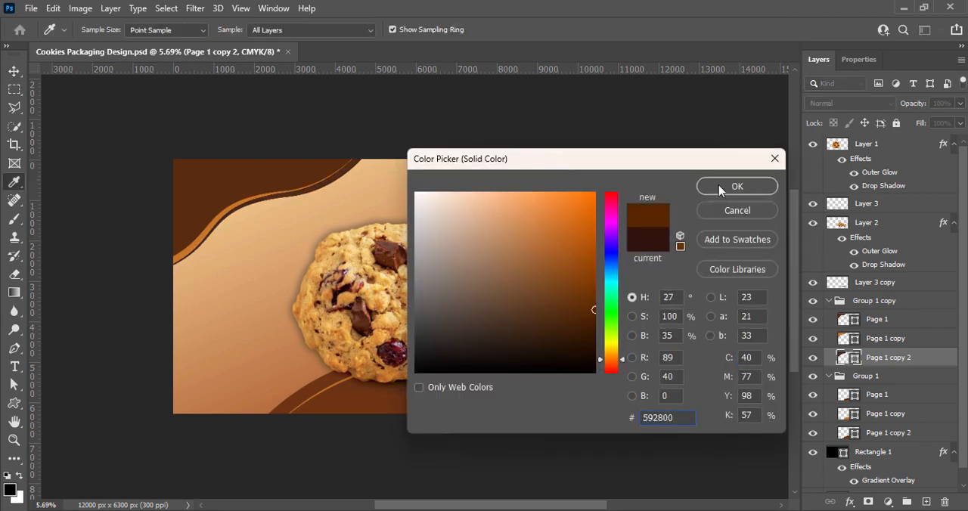
key("Return")
Change the stripe of the lower-right wave, Page 1 copy in Group 1, to bright orange #ff9600.
double_click(849, 414)
left_click(609, 355)
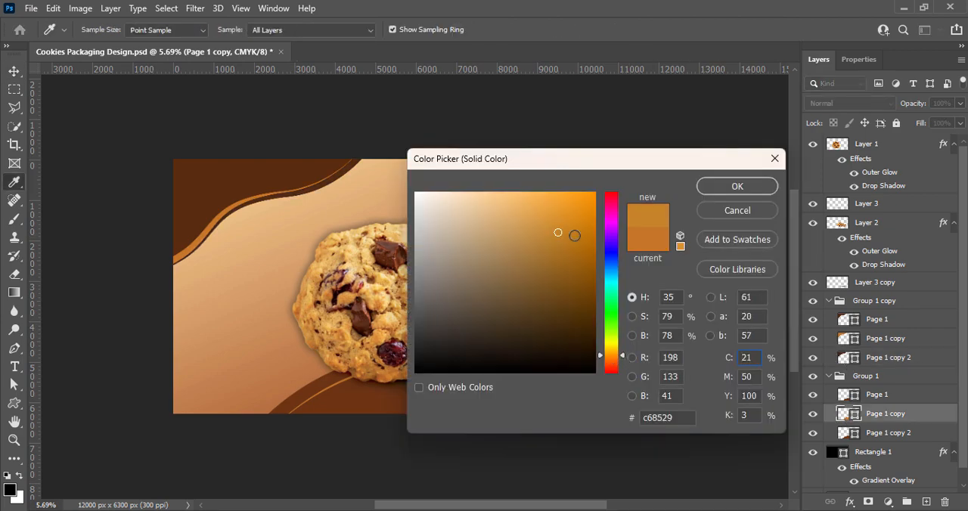
left_click_drag(575, 234, 602, 201)
mouse_move(578, 161)
left_mouse_down()
mouse_move(817, 245)
mouse_move(798, 243)
left_mouse_up()
mouse_move(814, 283)
left_mouse_down()
mouse_move(790, 268)
mouse_move(819, 273)
left_mouse_up()
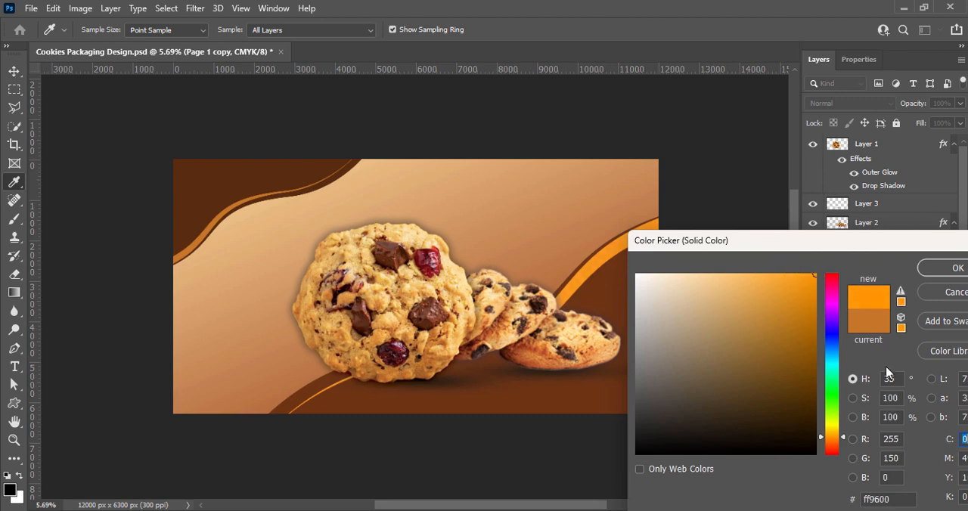
left_click(954, 269)
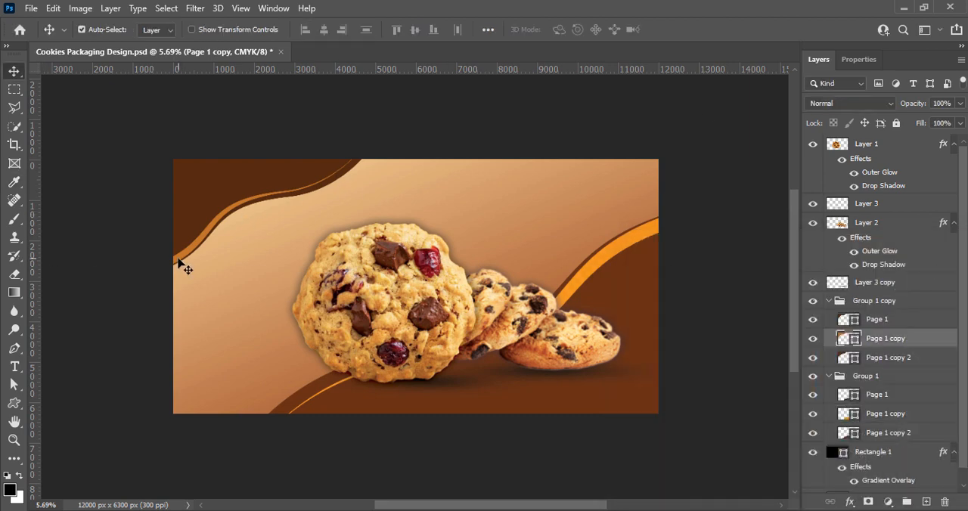
Recolor the upper-left wave's stripe, Page 1 copy in Group 1 copy, to #ff9600 and save the document.
double_click(847, 341)
type("ff9600")
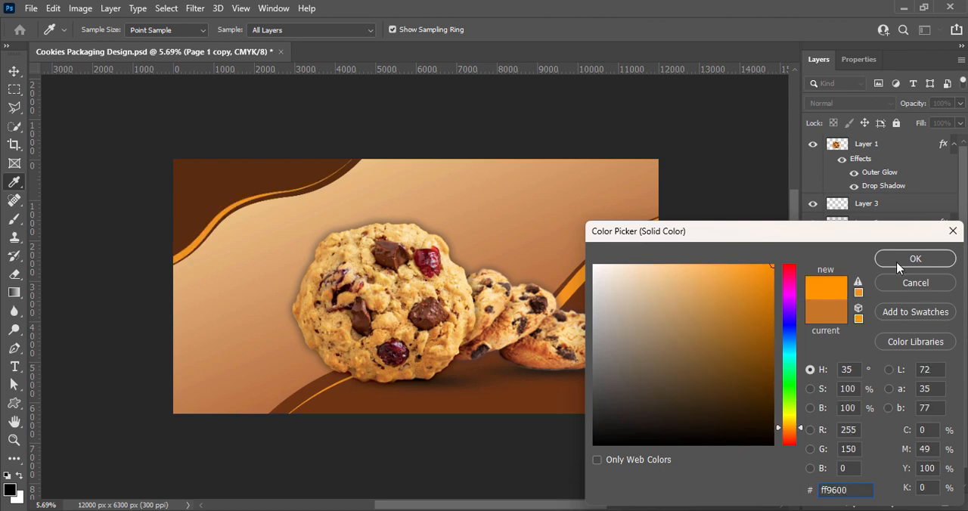
left_click(900, 269)
left_click(667, 297)
key("ctrl+s")
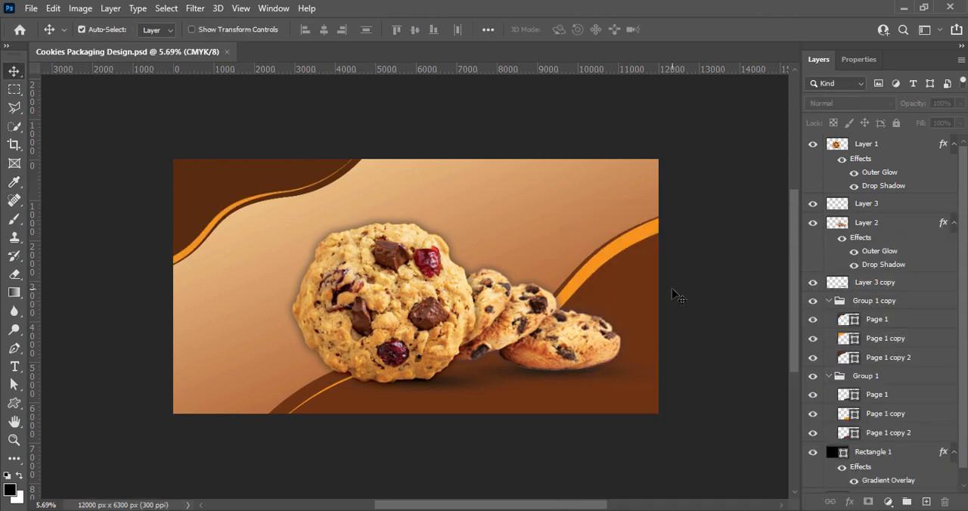
Collapse Group 1 in the layer list, clear the layer selection, and save the document.
left_click(836, 307)
left_click(829, 377)
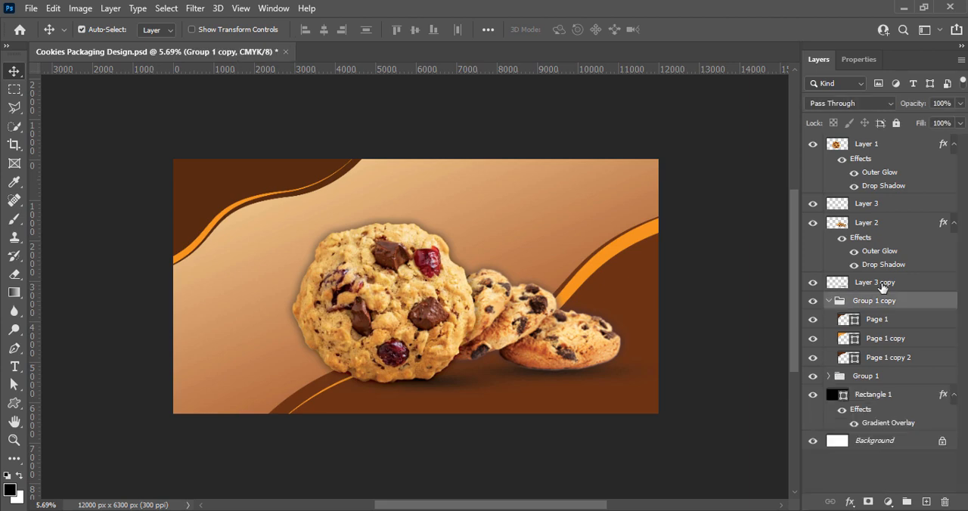
left_click(882, 287)
left_click(845, 206)
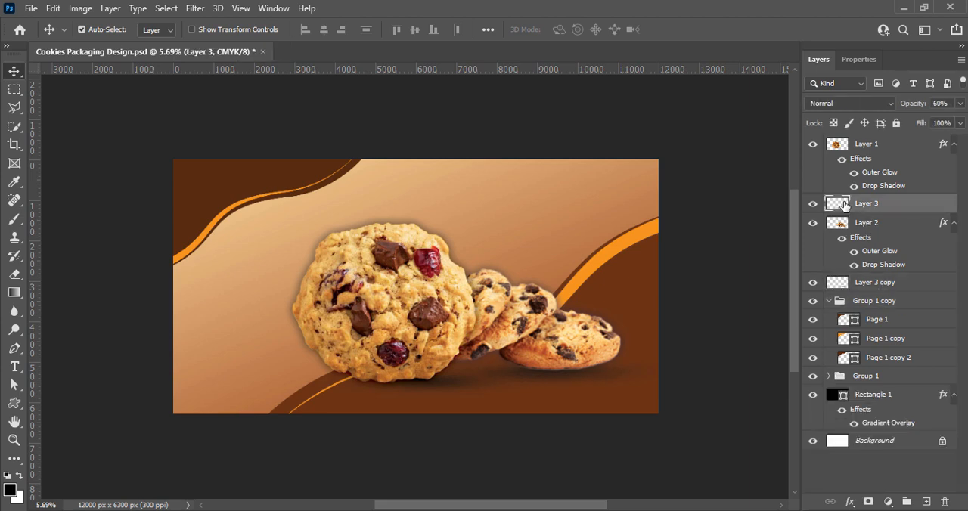
left_click(721, 267)
key("ctrl+s")
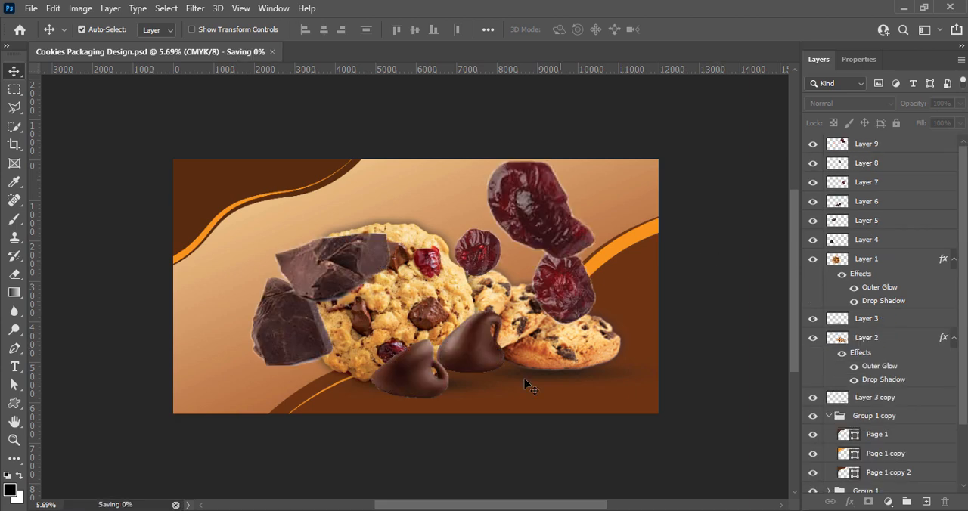
Shrink the chocolate chips on Layer 6 and place them on the ground between the large cookie and the cookie stack.
left_click(519, 354)
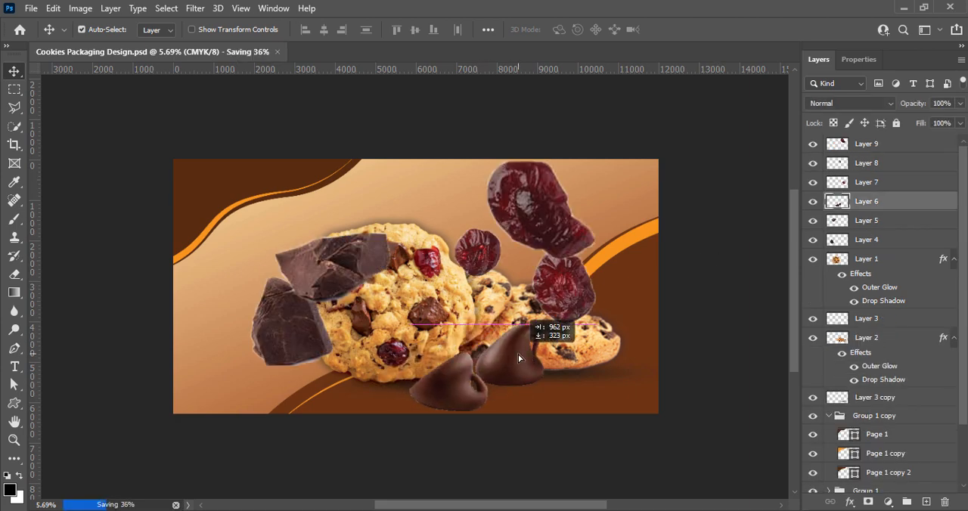
key("ctrl+t")
left_click_drag(411, 411, 458, 411)
mouse_move(458, 356)
left_mouse_down()
mouse_move(477, 369)
mouse_move(459, 348)
left_mouse_up()
left_click_drag(488, 384, 473, 388)
left_click_drag(445, 356, 466, 368)
left_click_drag(481, 390, 471, 384)
key("Return")
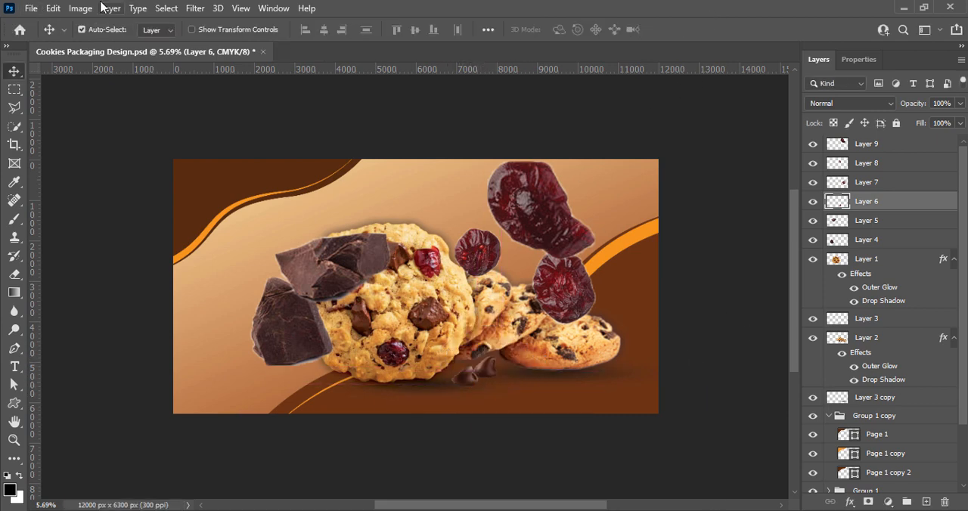
Apply Brightness/Contrast to the chocolate chips on Layer 6 with brightness 9 and contrast 35.
left_click(80, 8)
left_click(401, 31)
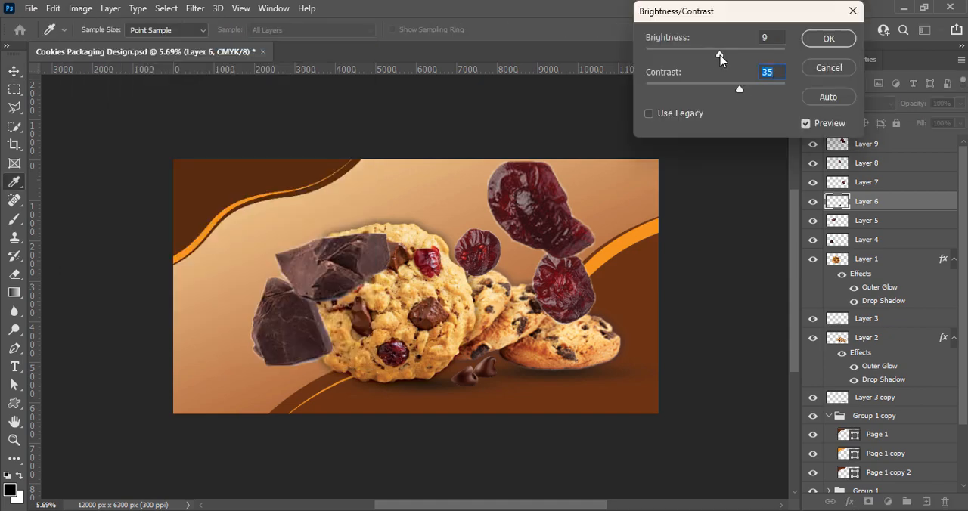
left_click(829, 38)
Darken the chocolate chips slightly by raising the midpoint in Curves, and shift them nearer to the large cookie's base.
left_click(80, 7)
mouse_move(141, 43)
left_click(238, 80)
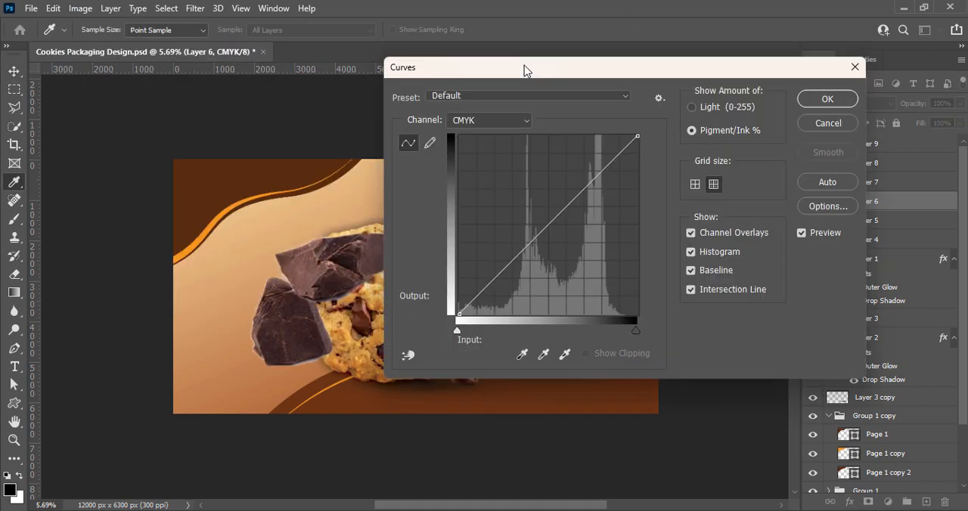
left_click_drag(525, 68, 682, 68)
left_click_drag(711, 228, 711, 217)
left_click_drag(885, 69, 735, 69)
left_click(839, 100)
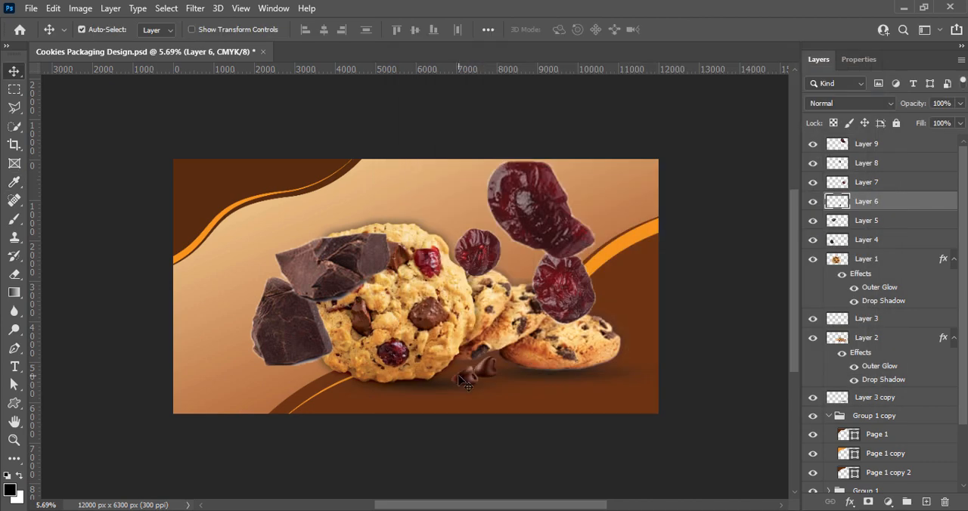
left_click_drag(458, 377, 478, 371)
Scale down the large dried cranberry on Layer 9 and place it at the large cookie's lower-left edge.
left_click(535, 213)
key("ctrl+t")
left_click_drag(488, 161, 350, 376)
Shrink the Layer 7 cranberry, place it at the upper-right edge of the cookie stack, and order its layer directly beneath Layer 2.
left_click_drag(562, 286, 558, 365)
key("ctrl+t")
left_click_drag(530, 326, 570, 374)
left_click_drag(572, 392, 577, 311)
key("Return")
left_click_drag(882, 185, 881, 329)
key("ctrl+bracketleft")
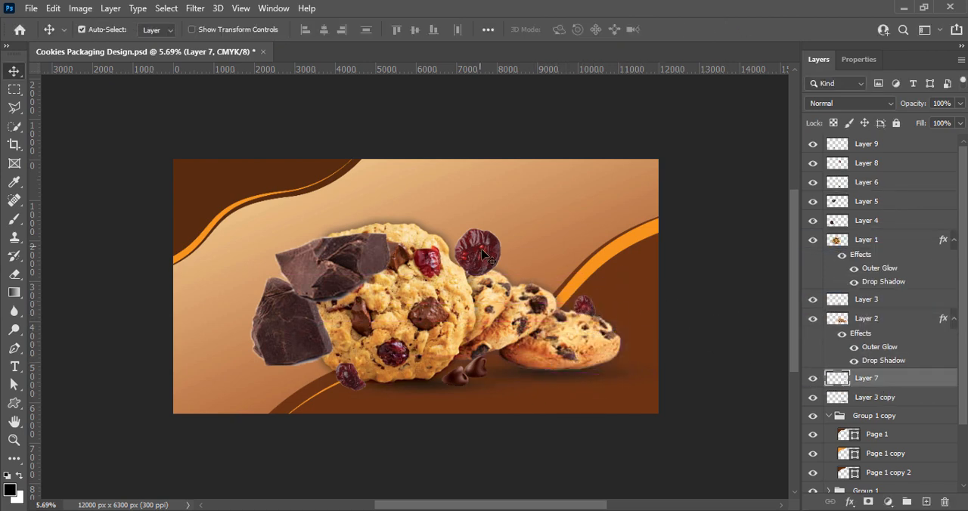
Shrink the Layer 8 cranberry and place it at the right end of the cookie stack.
left_click_drag(483, 253, 494, 375)
key("ctrl+t")
left_click_drag(506, 388, 612, 364)
key("Return")
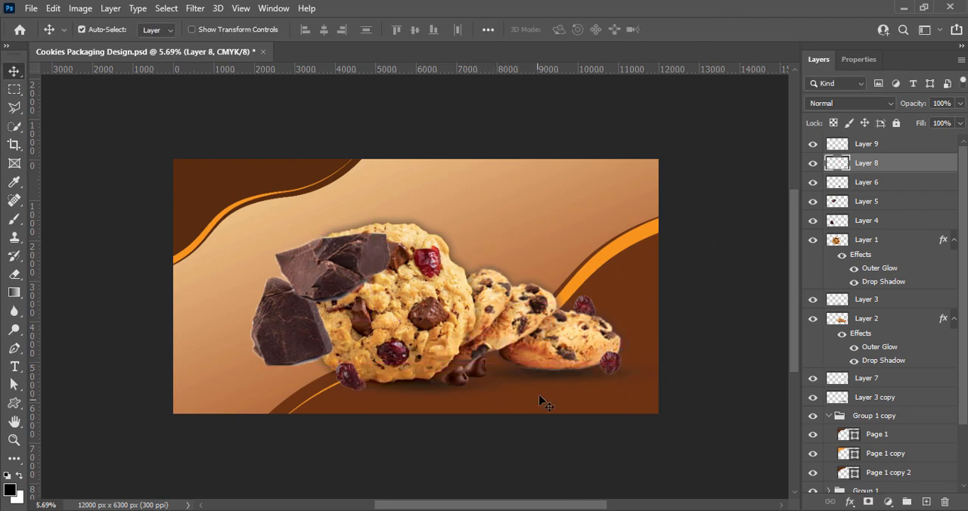
Scale down the Layer 5 chocolate chunk and place it beside the cranberry at the large cookie's lower-left edge.
left_click_drag(318, 265, 357, 280)
key("ctrl+t")
left_click_drag(314, 249, 377, 287)
left_click_drag(401, 300, 324, 376)
key("Return")
Scale the Layer 4 chocolate chunk to about 35.5% and place it behind the cranberry at the cookie stack's right end.
left_click(284, 317)
key("ctrl+t")
left_click_drag(250, 277, 281, 309)
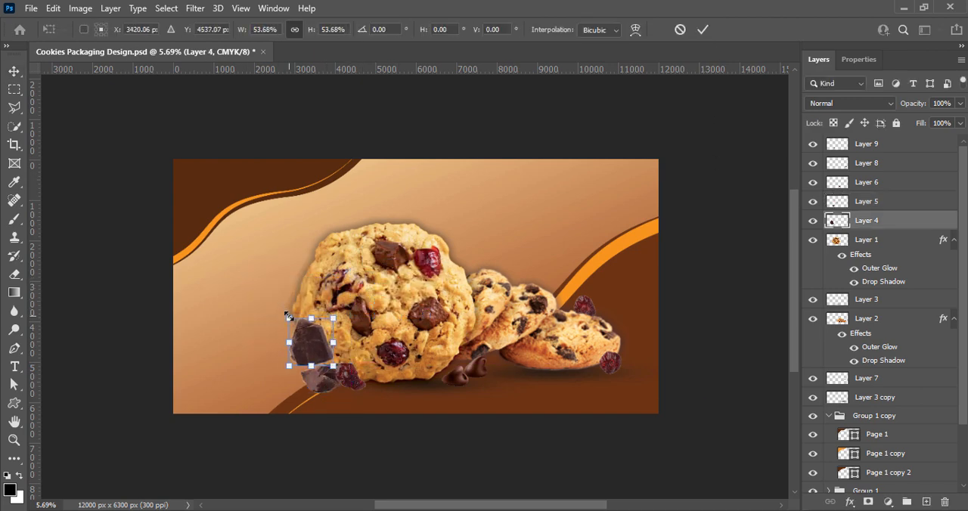
left_click_drag(317, 344, 617, 360)
left_click_drag(631, 376, 622, 352)
left_click(702, 30)
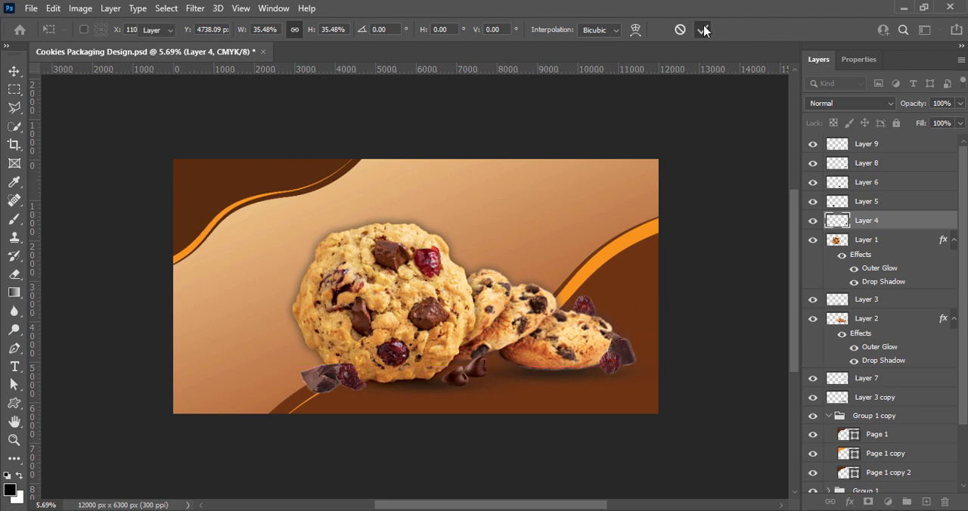
Hide the rulers and save the document.
key("ctrl+r")
key("ctrl+t")
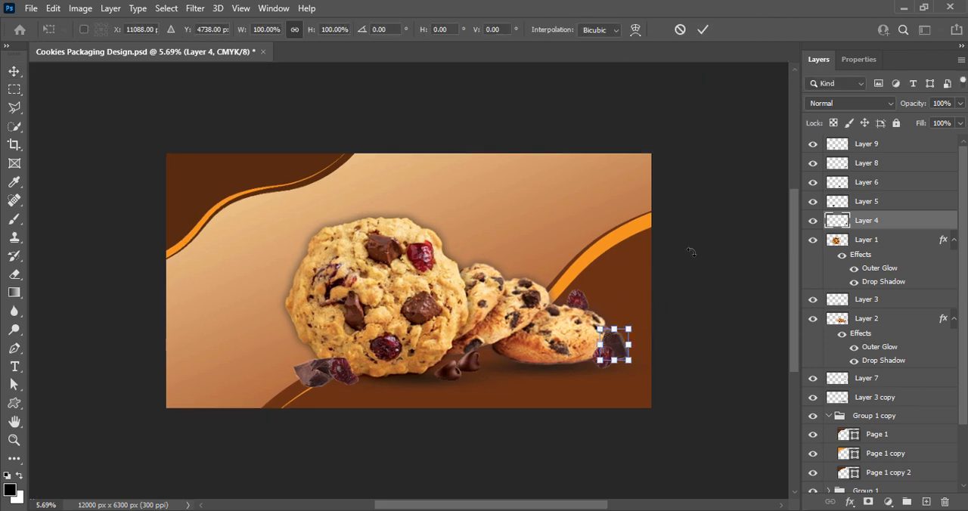
left_click(703, 30)
key("ctrl+s")
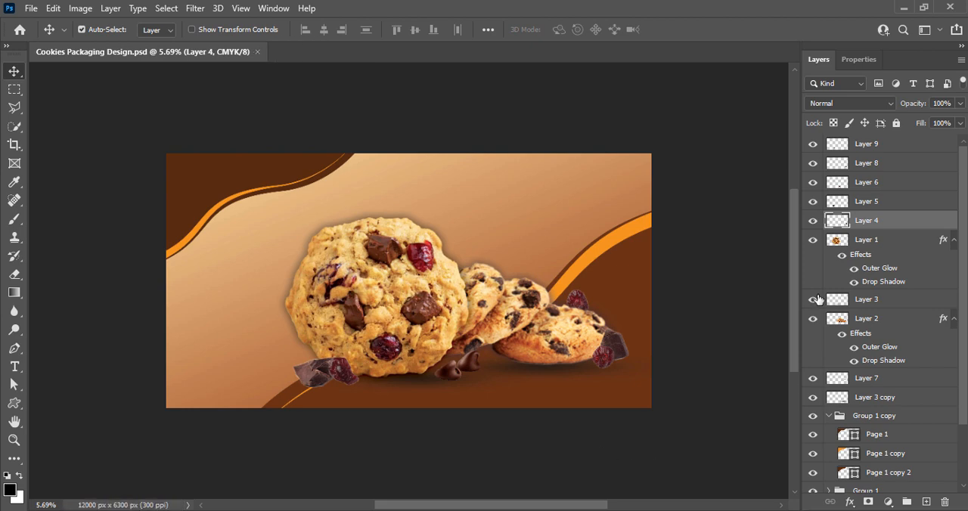
Apply Brightness/Contrast to the Layer 5 chocolate chunk with brightness 6 and contrast 35.
left_click(342, 378)
left_click(80, 7)
left_click(257, 42)
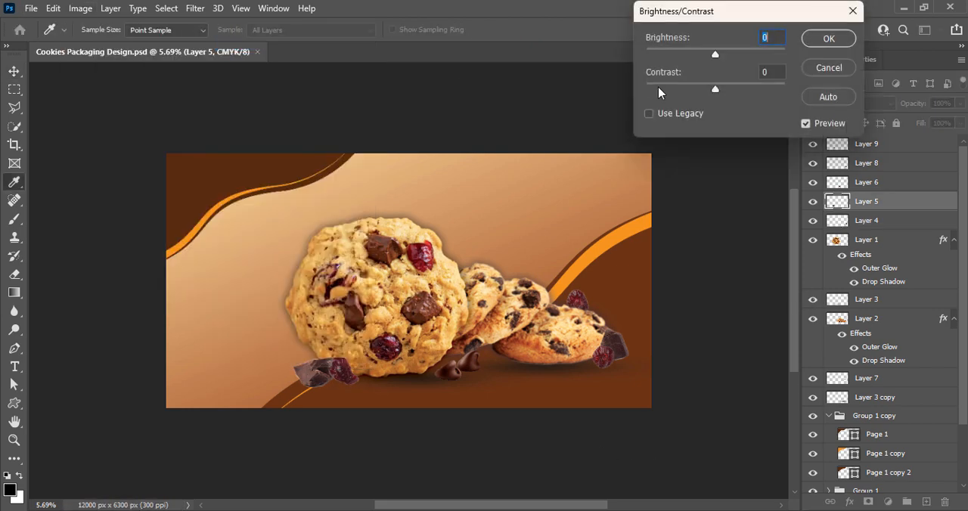
left_click_drag(741, 89, 740, 89)
left_click_drag(716, 55, 719, 54)
left_click(829, 38)
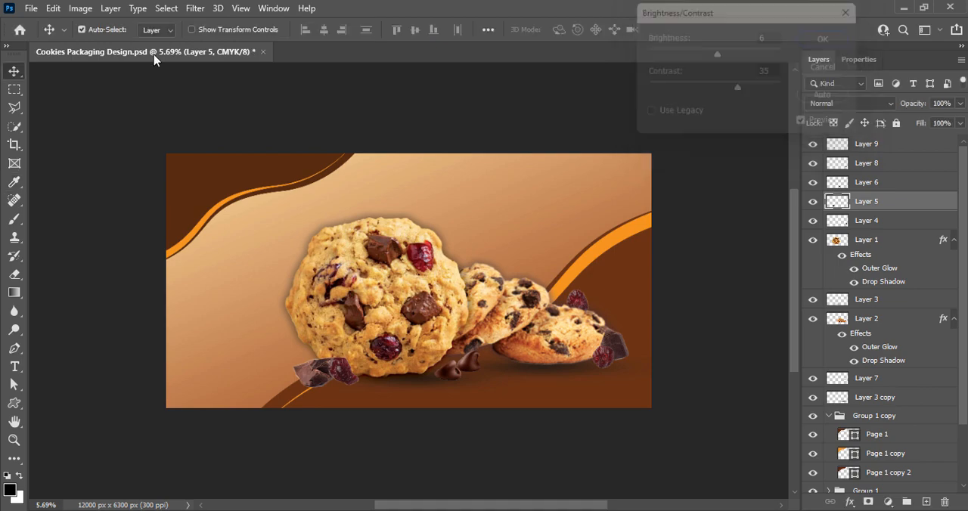
Darken the Layer 5 chocolate chunk with a Curves point at input 51 and output 58.
left_click(80, 9)
mouse_move(113, 47)
left_click(242, 71)
left_click_drag(560, 226, 559, 212)
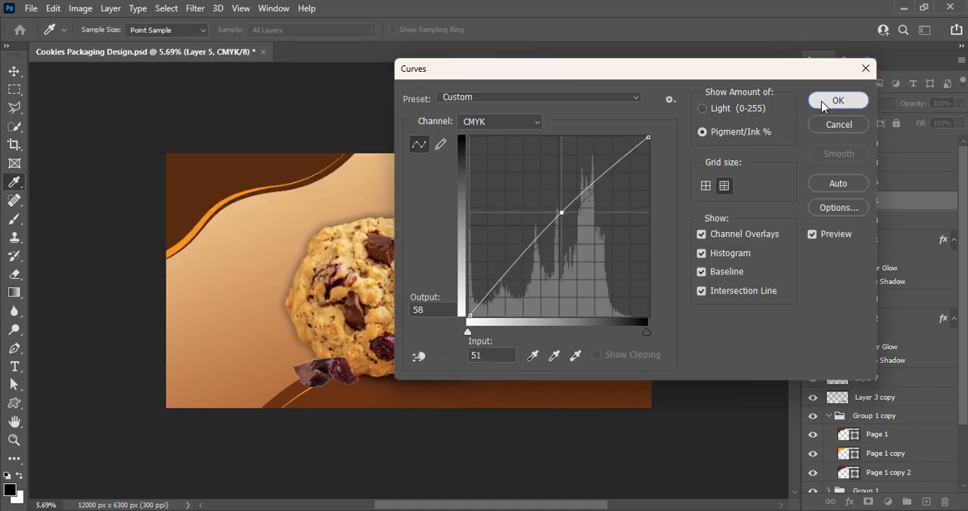
left_click(828, 99)
Apply Brightness/Contrast to the Layer 9 cranberry with brightness 5 and contrast 20.
left_click(356, 386)
left_click(80, 8)
left_click(257, 42)
left_click_drag(716, 89, 731, 88)
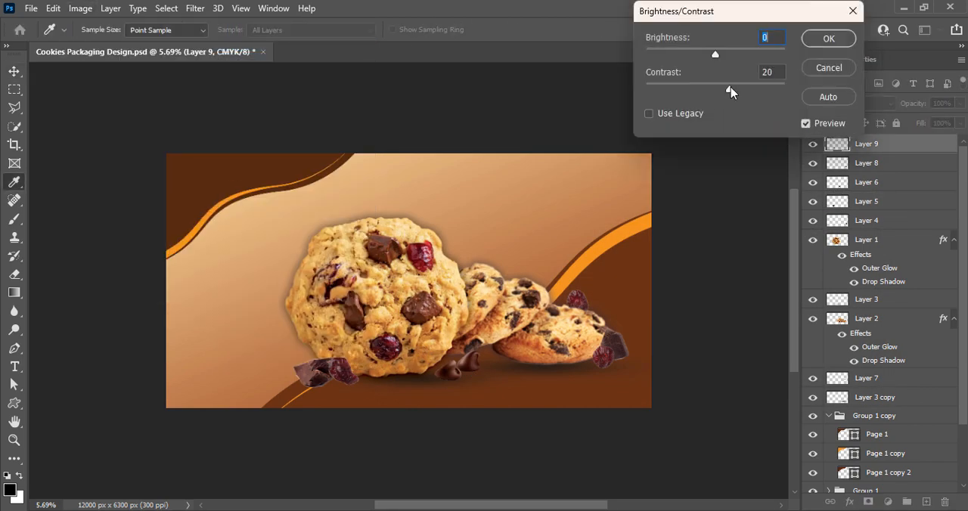
left_click(772, 37)
left_click_drag(775, 38, 744, 38)
type("5")
left_click(815, 39)
Darken the Layer 9 cranberry slightly by raising the midpoint of its CMYK curve.
left_click(80, 9)
mouse_move(104, 45)
left_click(246, 70)
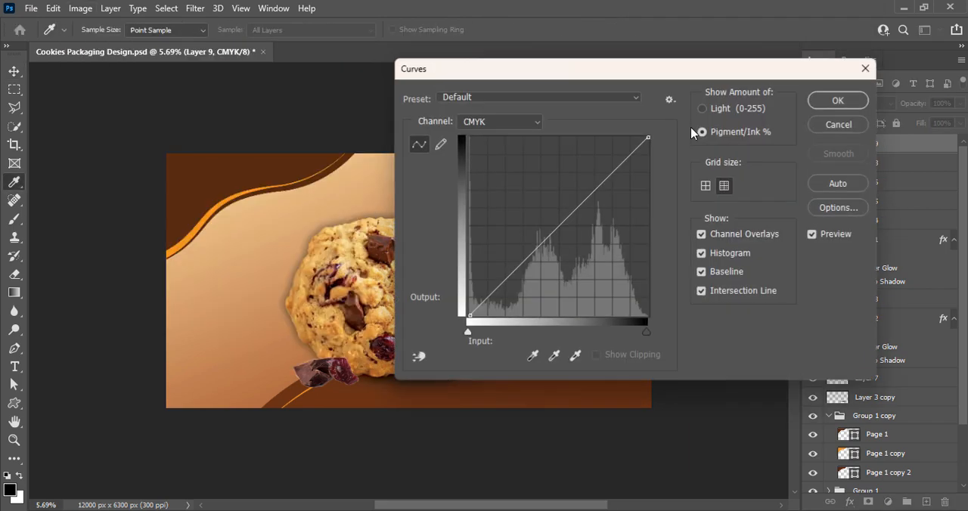
left_click_drag(559, 227, 559, 211)
left_click(829, 100)
Apply Brightness/Contrast to the Layer 8 cranberry with brightness 9 and contrast 21.
left_click(604, 358)
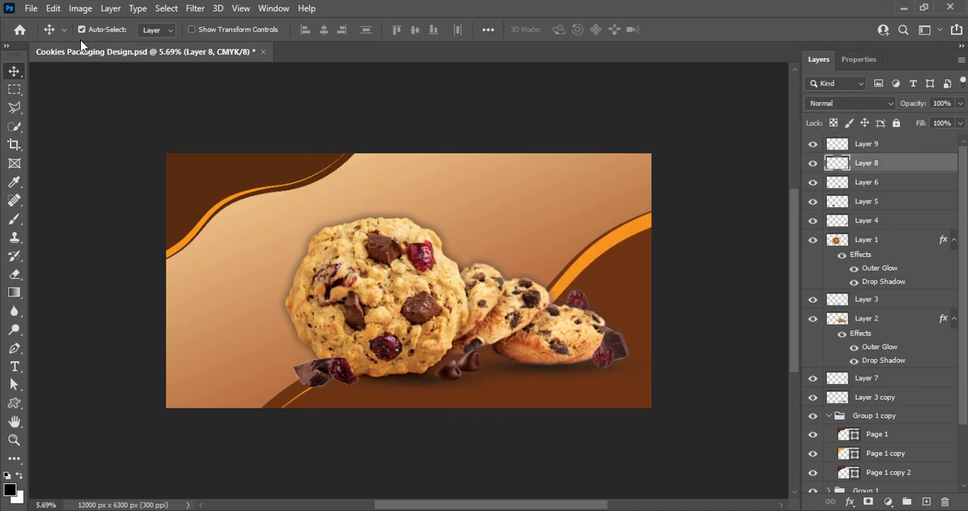
left_click(80, 9)
left_click(257, 45)
left_click_drag(716, 90, 729, 91)
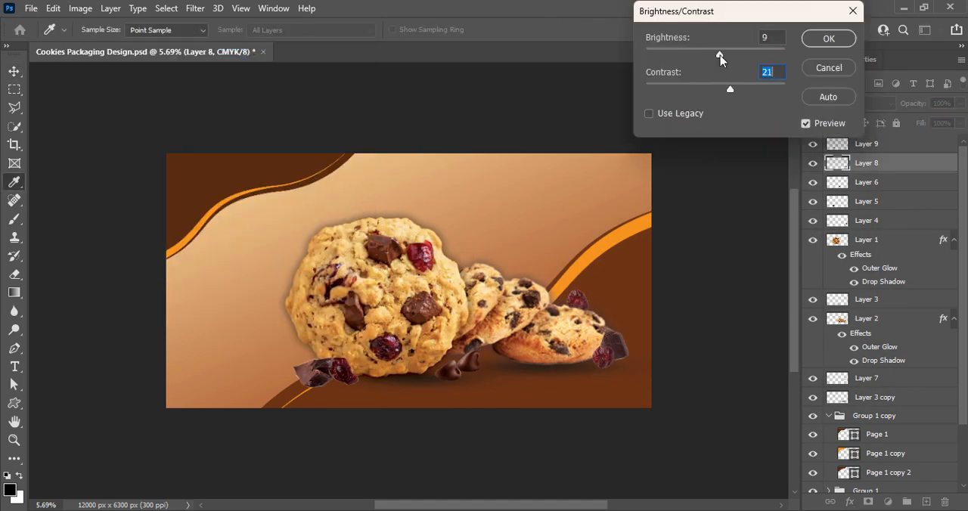
key("Return")
Darken the Layer 8 cranberry slightly by raising the midpoint of its CMYK curve.
left_click(80, 8)
left_click(258, 67)
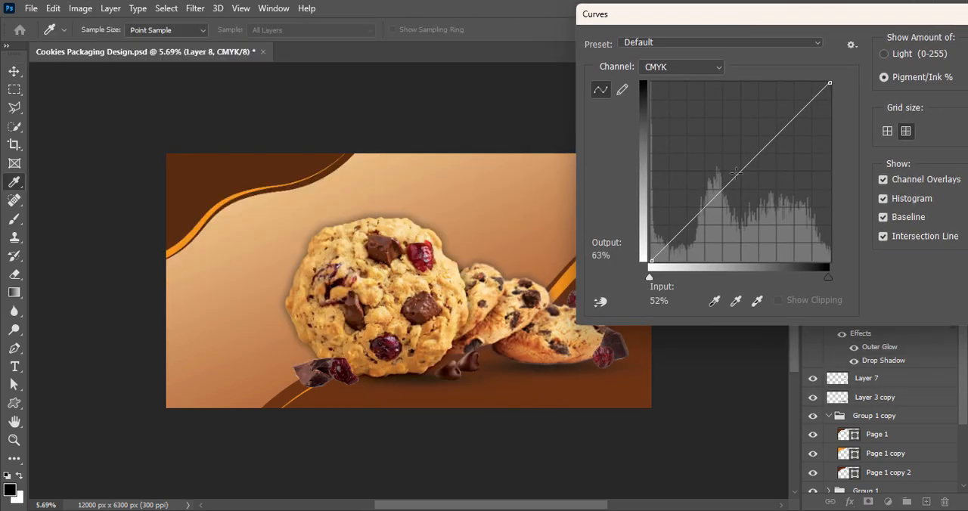
left_click_drag(738, 173, 740, 157)
left_click_drag(749, 15, 539, 18)
left_click(809, 48)
Darken the Layer 4 chocolate chunk with a Curves point at input 53 and output 60.
left_click(616, 348)
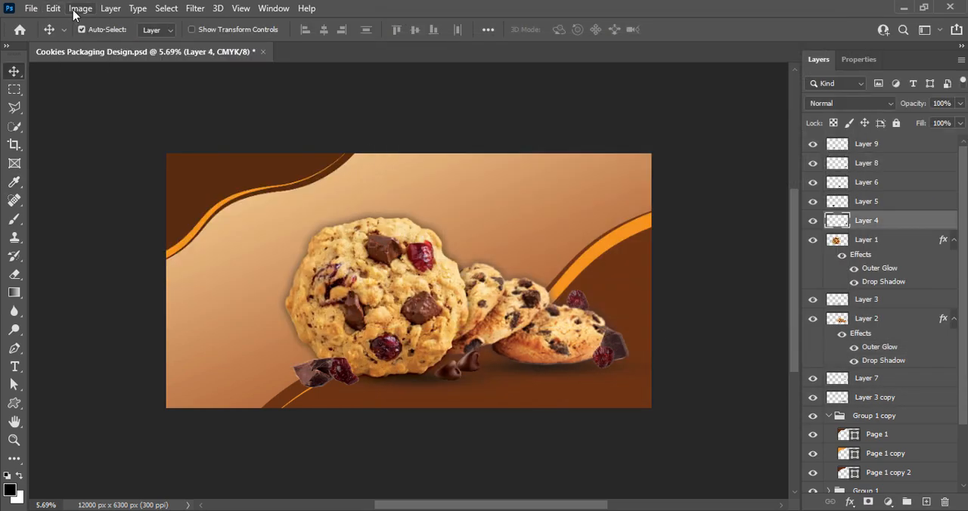
left_click(81, 8)
mouse_move(98, 40)
left_click(272, 69)
left_click_drag(271, 11, 212, 11)
left_click_drag(239, 168, 244, 151)
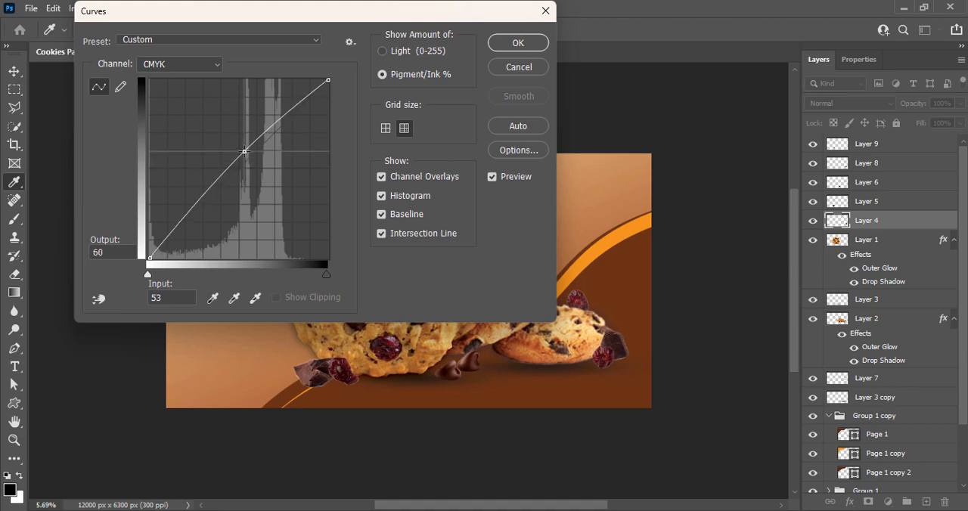
left_click(518, 43)
Raise the contrast of the Layer 4 chocolate chunk to about 17 with Brightness/Contrast.
left_click(81, 9)
mouse_move(99, 41)
left_click(261, 41)
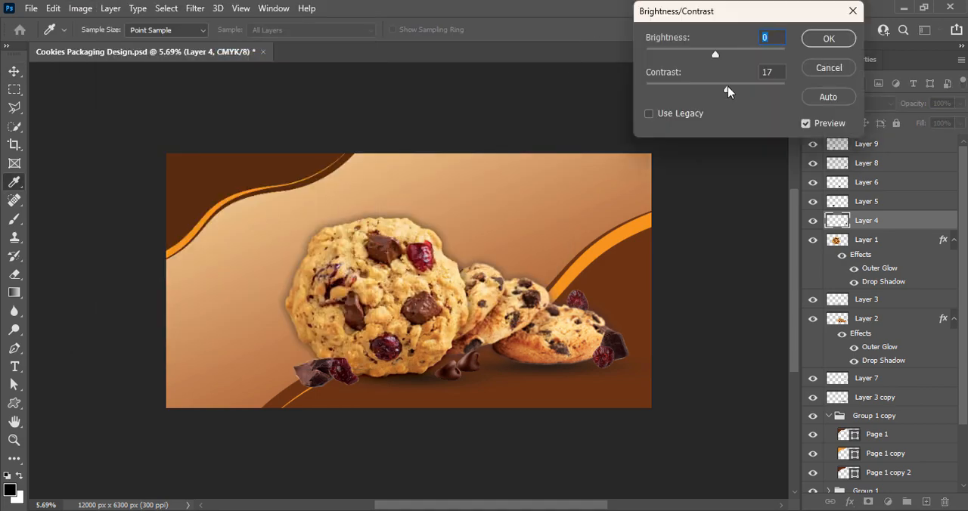
left_click(828, 39)
Apply Brightness/Contrast to the Layer 7 cranberry behind the cookie stack with brightness 15 and contrast 32.
left_click(576, 304)
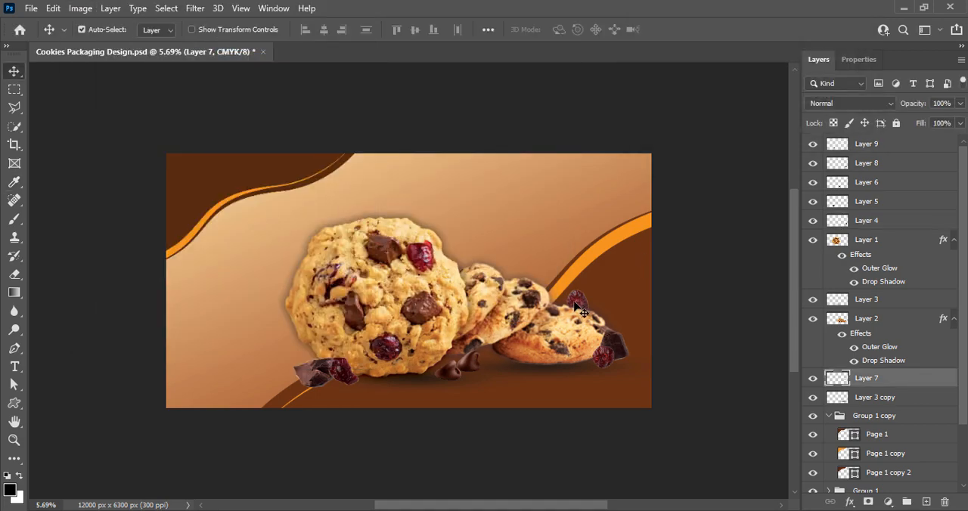
left_click(81, 8)
mouse_move(102, 42)
left_click(306, 46)
left_click_drag(717, 90, 722, 90)
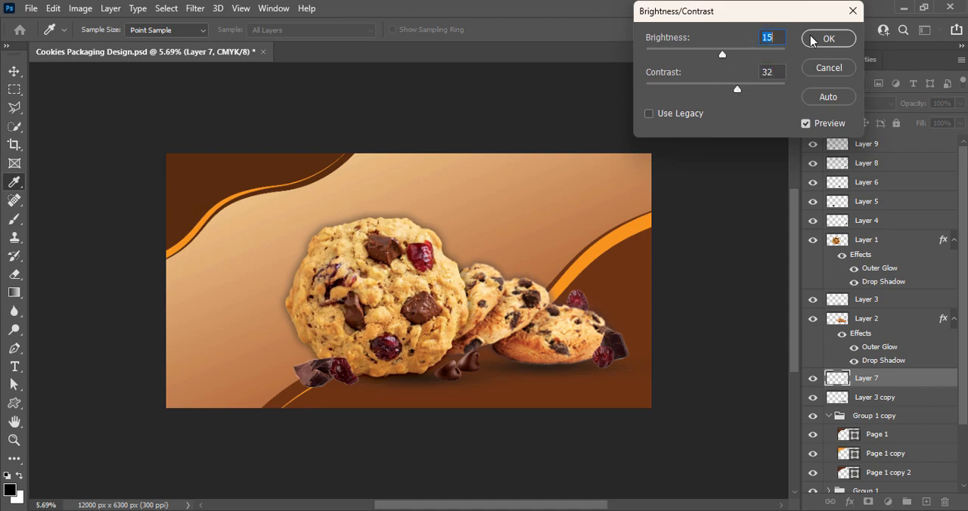
left_click(814, 41)
Adjust the tones of the Layer 7 cranberry with Curves and save the document.
left_click(80, 8)
left_click(272, 69)
left_click_drag(238, 172, 221, 197)
left_click(518, 43)
key("ctrl+s")
Rotate the Layer 9 cranberry counterclockwise and settle it slightly lower beside the left chocolate chunk.
left_click(352, 388)
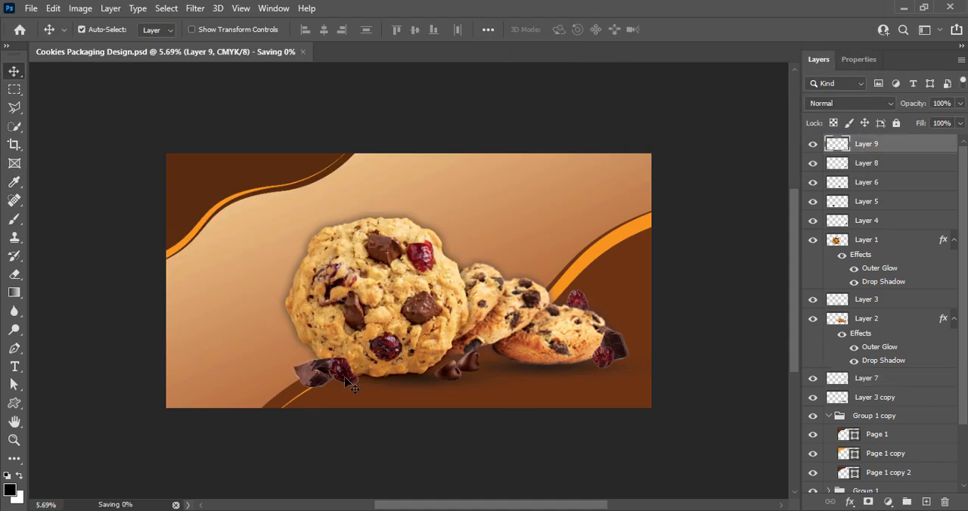
key("ctrl+t")
left_click_drag(378, 370, 375, 335)
left_click_drag(343, 371, 342, 374)
key("Return")
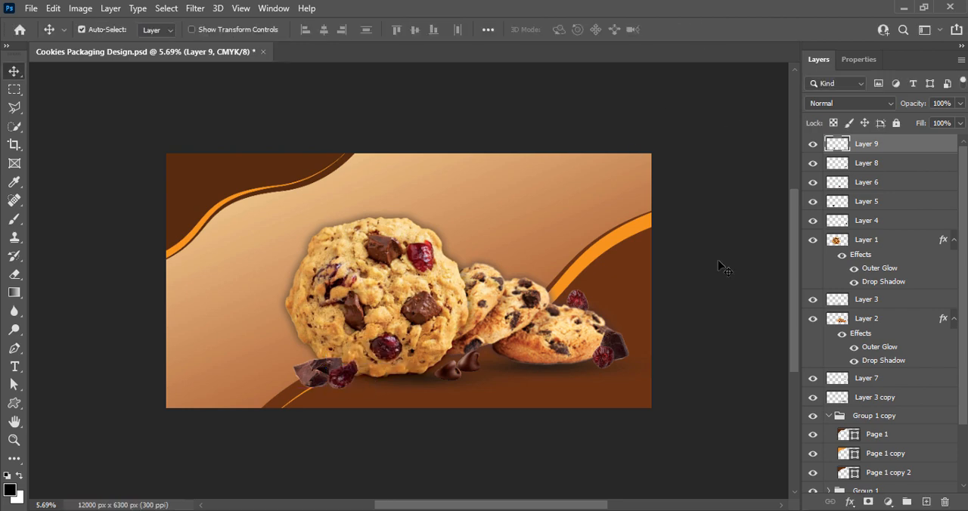
Move the right-hand cranberry and chocolate chunk closer to the cookie, rotate that chunk, and lower the Layer 5 chunk slightly.
left_click(618, 360)
left_click(615, 354)
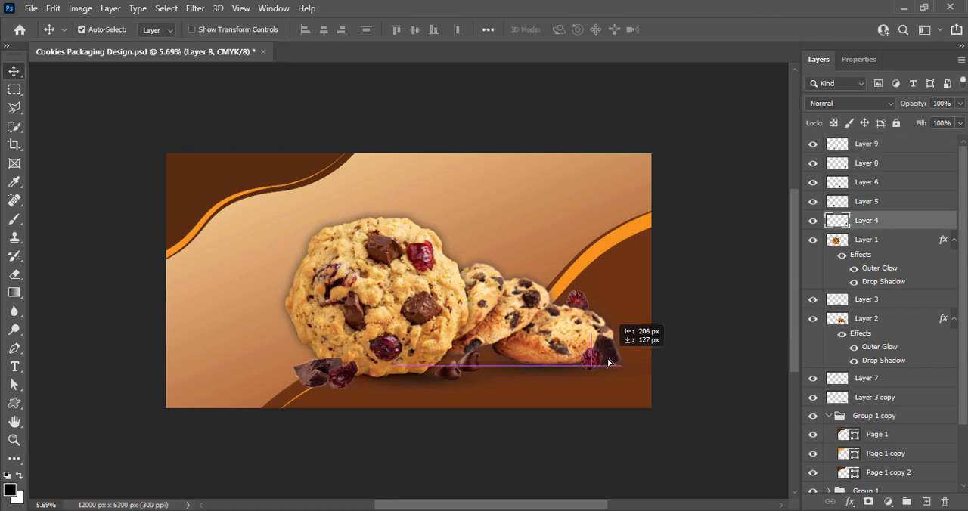
key("ctrl+t")
left_click_drag(642, 331, 669, 321)
key("Return")
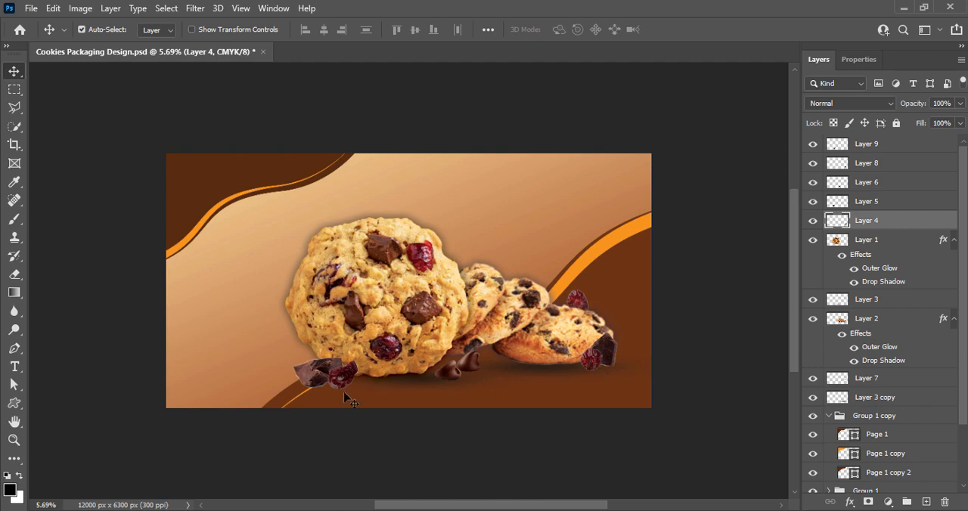
left_click_drag(323, 376, 325, 381)
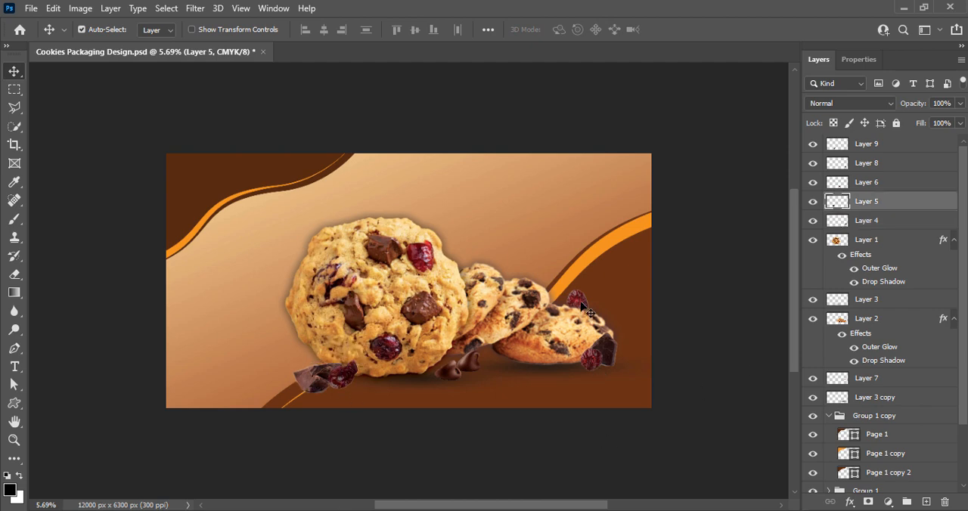
Duplicate the Layer 7 cranberry beside the chocolate chips and place the copy's layer directly above Layer 6.
left_click_drag(582, 310, 489, 378)
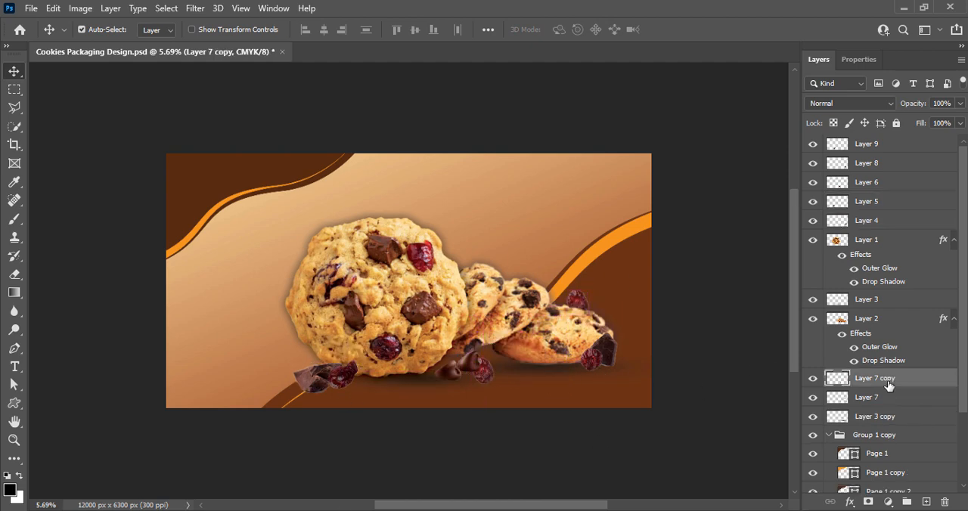
left_click_drag(884, 381, 899, 171)
Refine the copied cranberry's placement against the chocolate chips with Free Transform, clear the layer selection, and save the document.
left_click(454, 382)
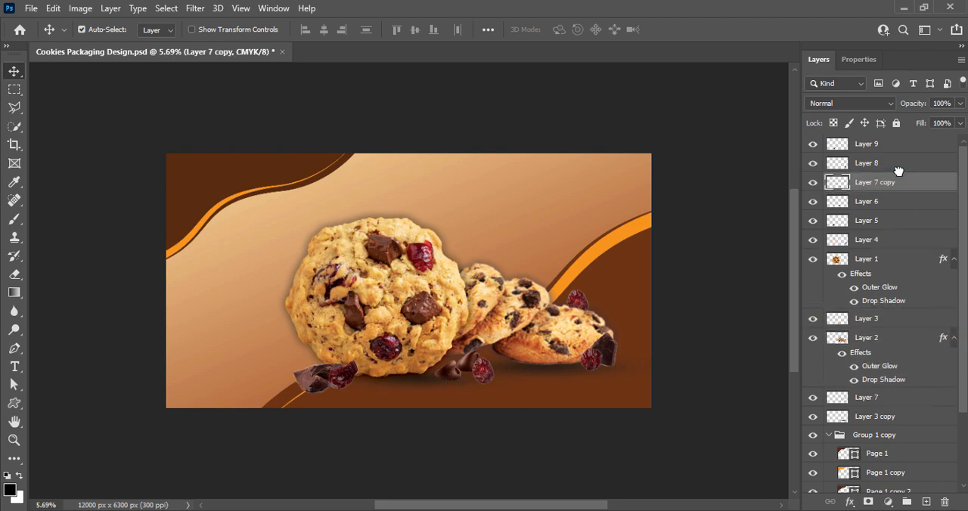
mouse_move(474, 373)
left_mouse_down()
mouse_move(432, 372)
mouse_move(477, 376)
mouse_move(471, 371)
mouse_move(507, 357)
mouse_move(495, 350)
mouse_move(475, 371)
left_mouse_up()
key("ctrl+t")
left_click(703, 30)
left_click(707, 298)
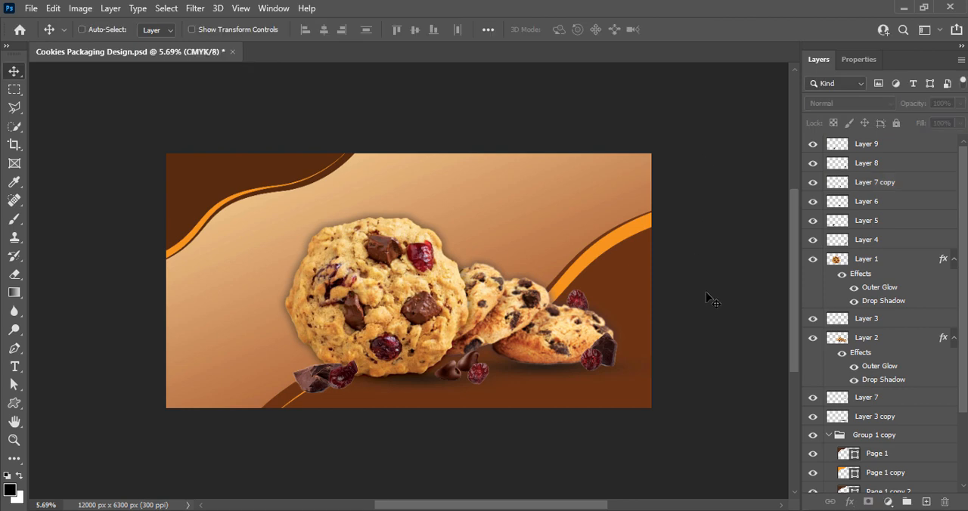
key("ctrl+s")
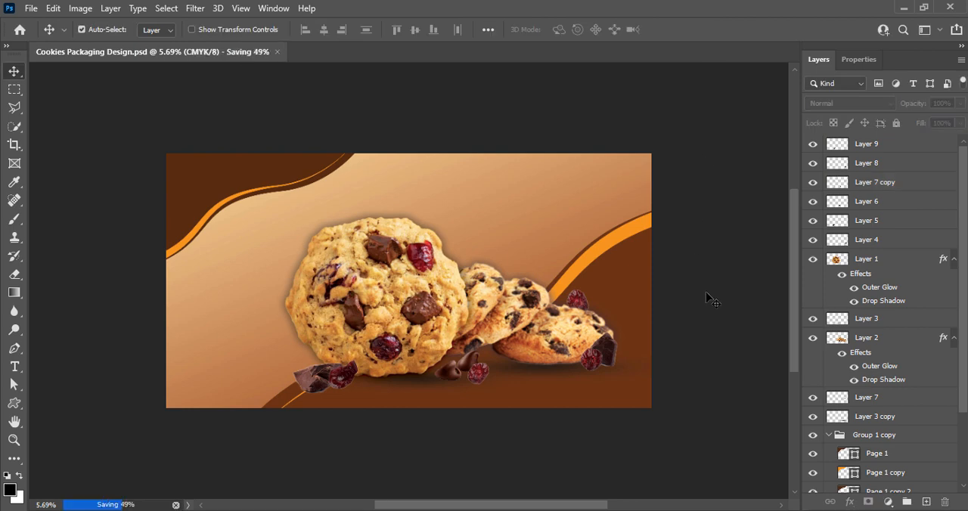
Give the left chocolate chunk's Layer 5 a Drop Shadow with 59% opacity, 46 px distance, 5% spread and 109 px size.
double_click(838, 220)
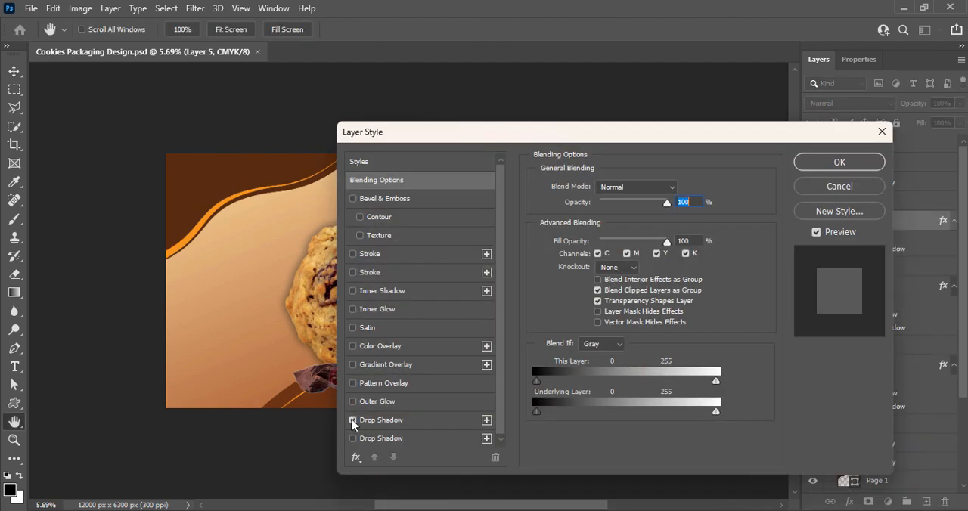
left_click(353, 421)
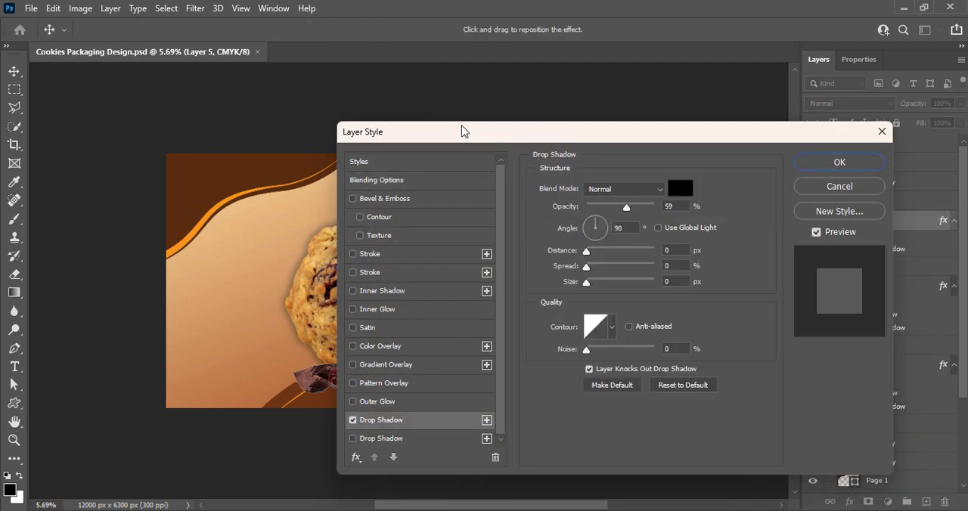
left_click_drag(460, 129, 582, 125)
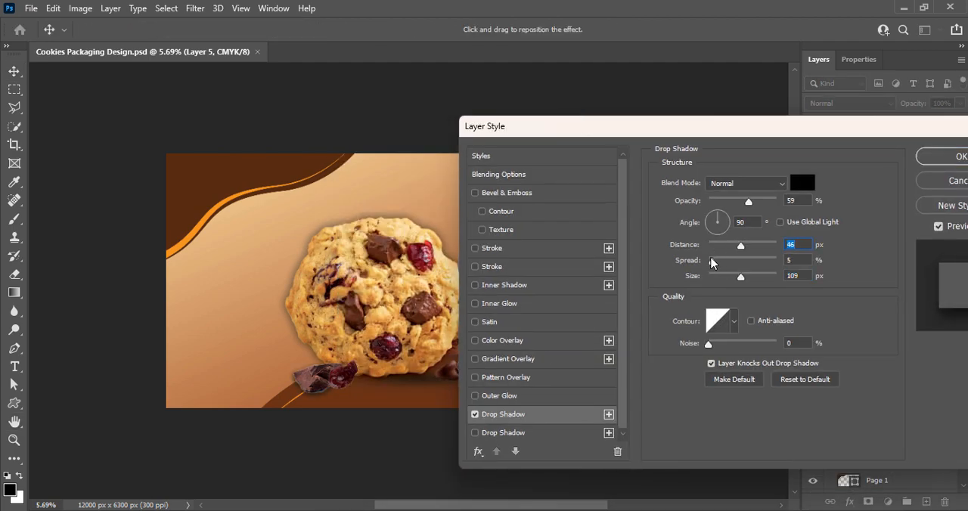
left_click(936, 156)
Apply a Drop Shadow to Layer 6, the chocolate chips below the cookies.
double_click(840, 203)
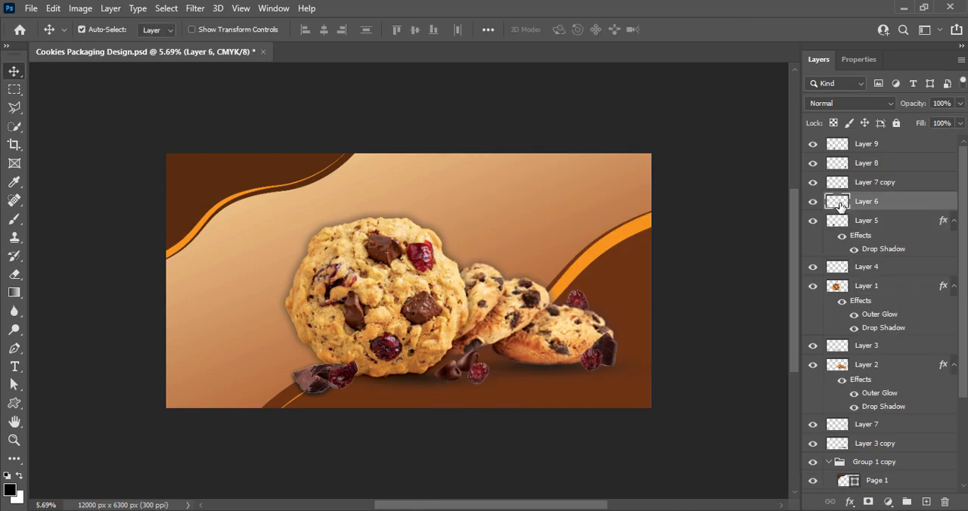
left_click_drag(469, 123, 567, 22)
left_click(552, 313)
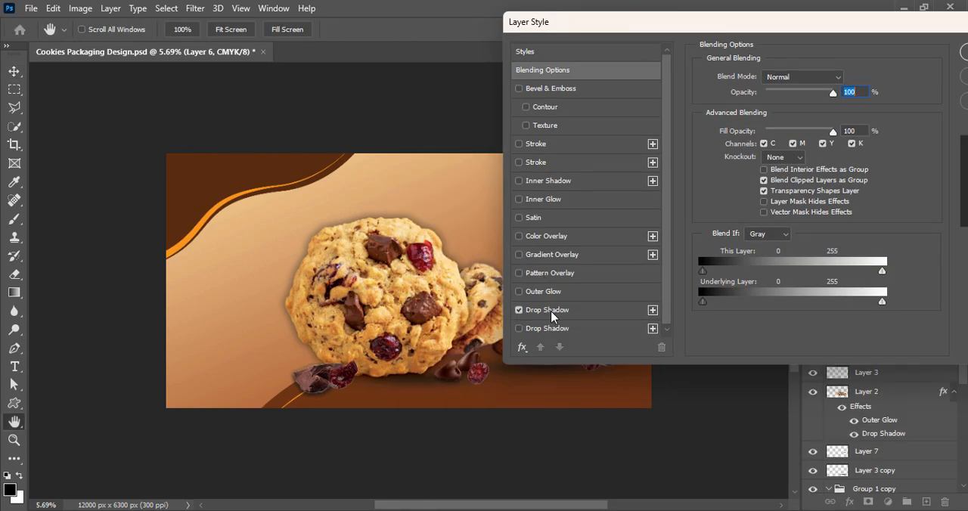
left_click(963, 53)
Apply a Drop Shadow to Layer 4, the chocolate chunk beside the smaller cookies.
left_click(610, 349)
right_click(611, 350)
right_click(835, 292)
left_click(810, 16)
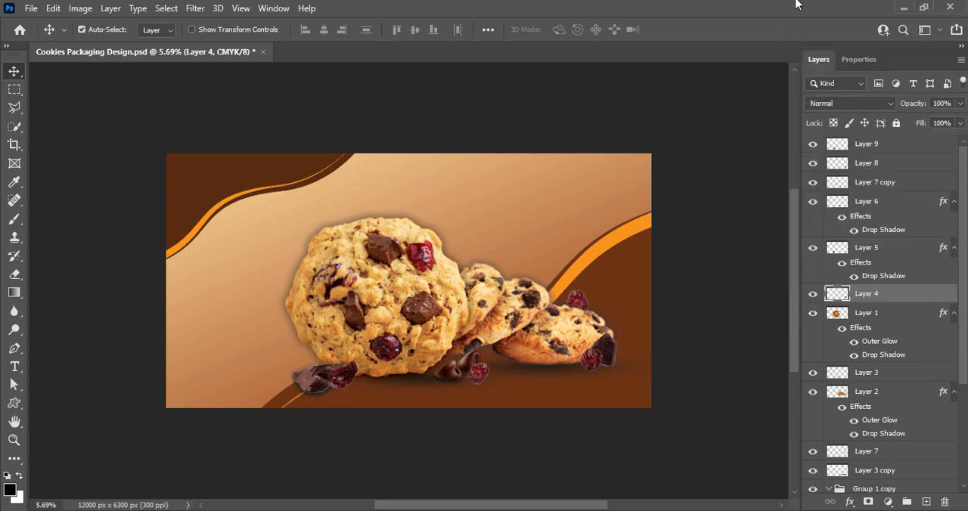
left_click(424, 311)
left_click_drag(586, 23, 177, 16)
left_click(504, 43)
Give Layer 8, the cranberry against the right chunk, a Drop Shadow with 77% opacity, 33 px distance, 2% spread and 161 px size.
left_click(590, 360)
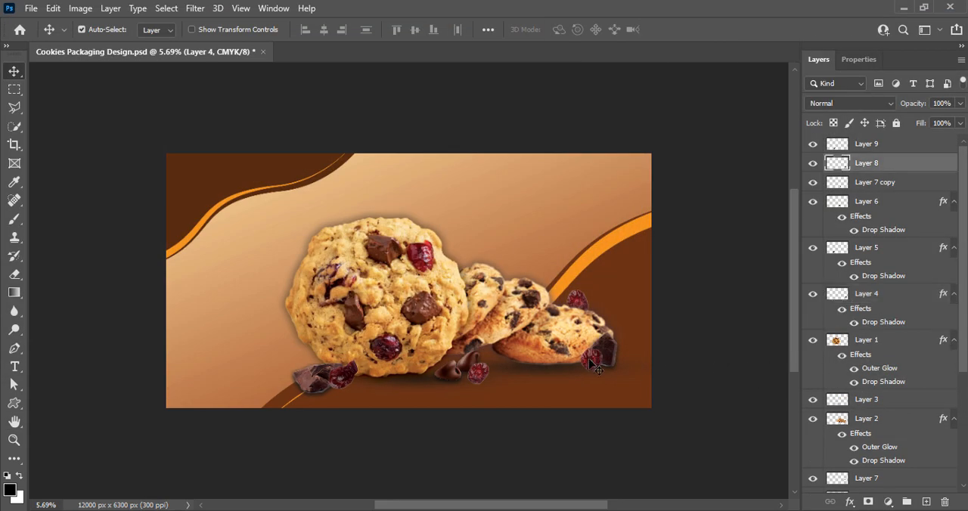
double_click(841, 166)
left_click(22, 300)
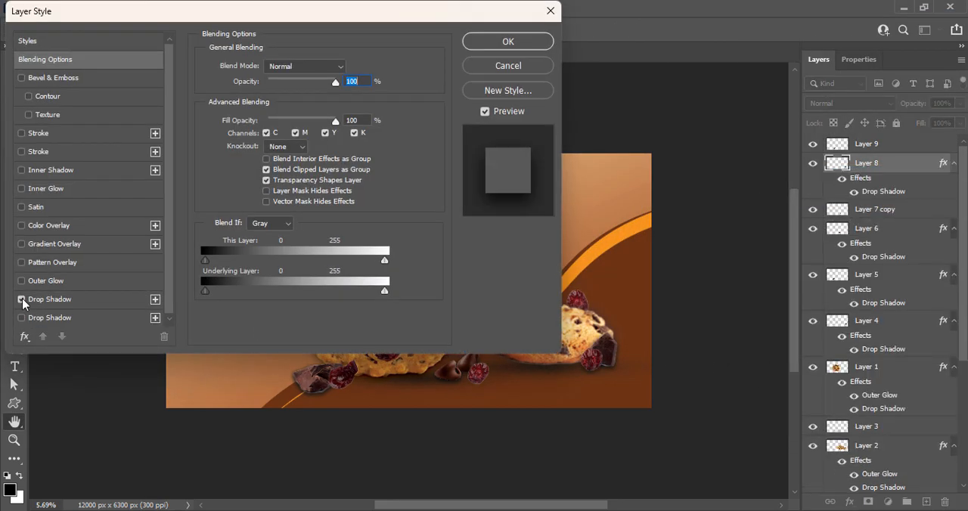
left_click(75, 302)
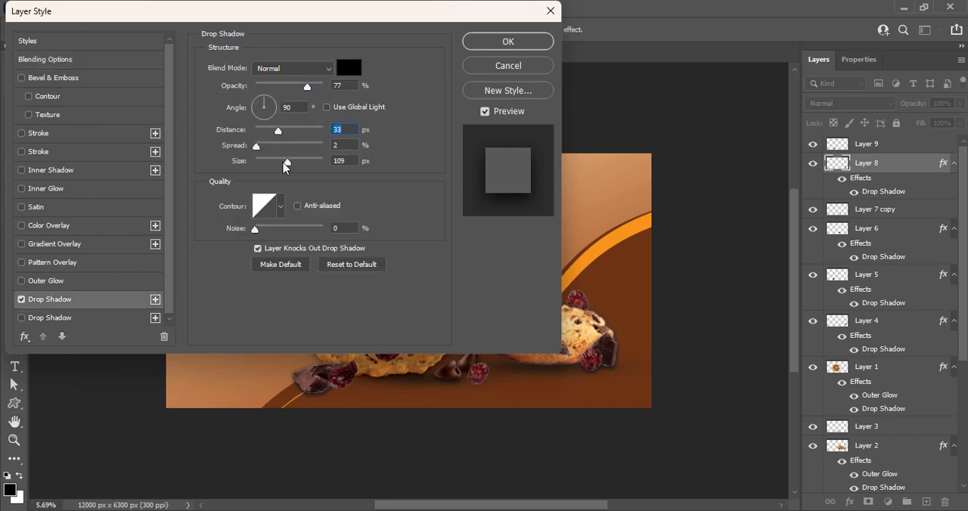
left_click(301, 161)
left_click(488, 44)
Apply a Drop Shadow with 77% opacity and 2% spread to Layer 7, the cranberry behind the rightmost cookie.
left_click(578, 301)
right_click(838, 480)
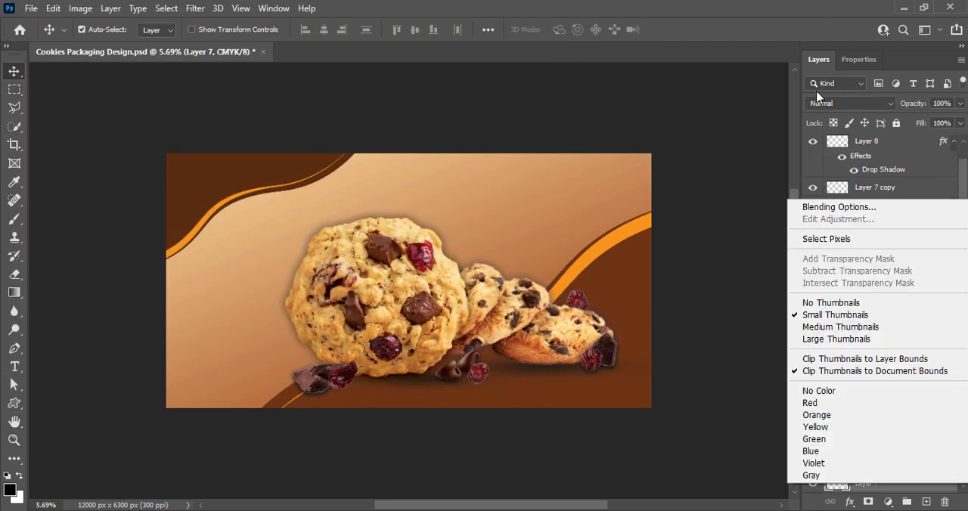
left_click(829, 209)
left_click(22, 299)
left_click(83, 300)
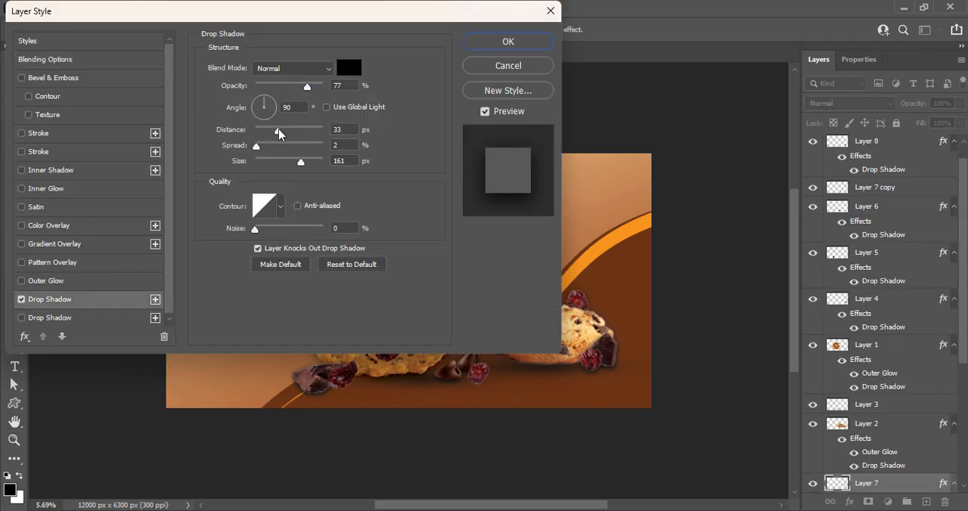
left_click(508, 42)
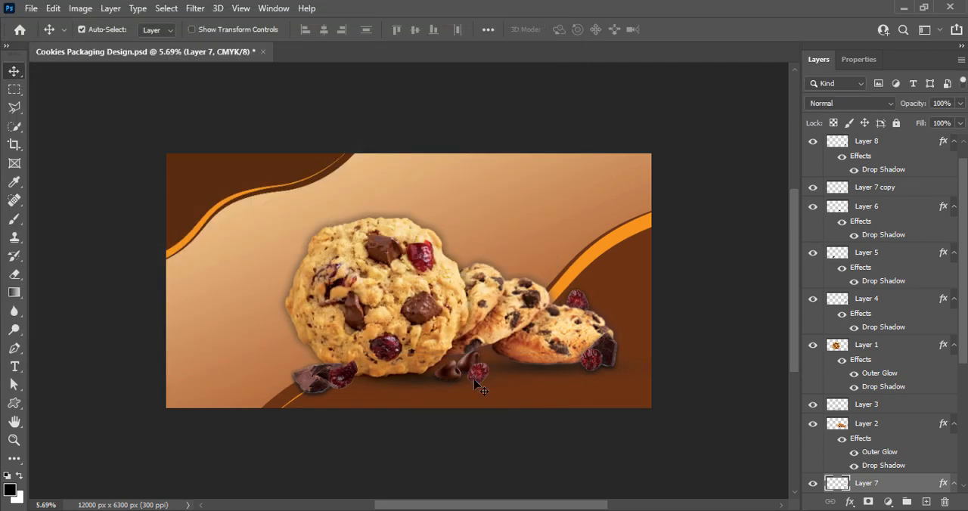
Give the Layer 7 copy cranberry a Drop Shadow with 77% opacity, 41 px distance, 2% spread and 172 px size.
right_click(870, 188)
left_click(829, 199)
left_click(22, 300)
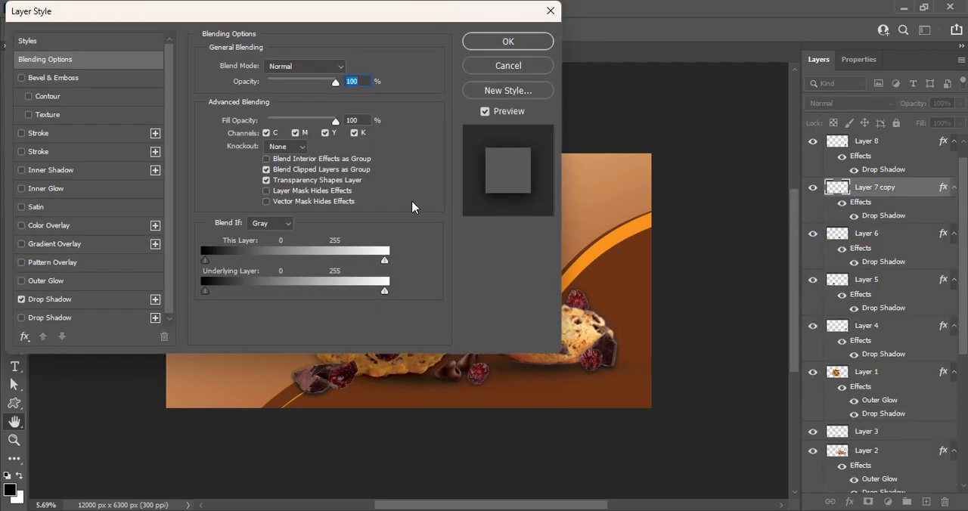
left_click(105, 301)
left_click(285, 133)
left_click(508, 42)
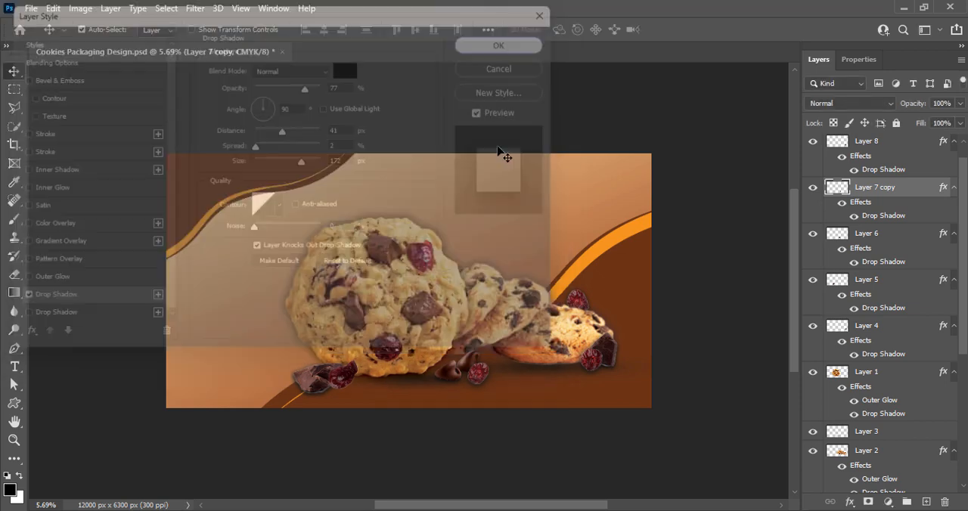
Give Layer 9's cranberry a Drop Shadow with 60% opacity, 79 px distance, 2% spread and 87 px size, and save the document.
scroll(911, 148, "up", 2)
left_click(910, 149)
right_click(841, 143)
left_click(842, 153)
left_click(22, 299)
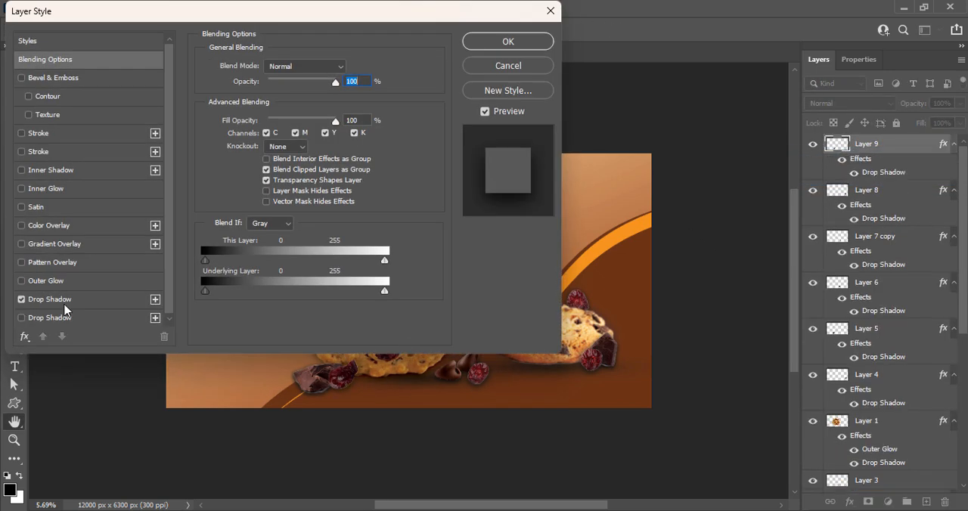
left_click(65, 302)
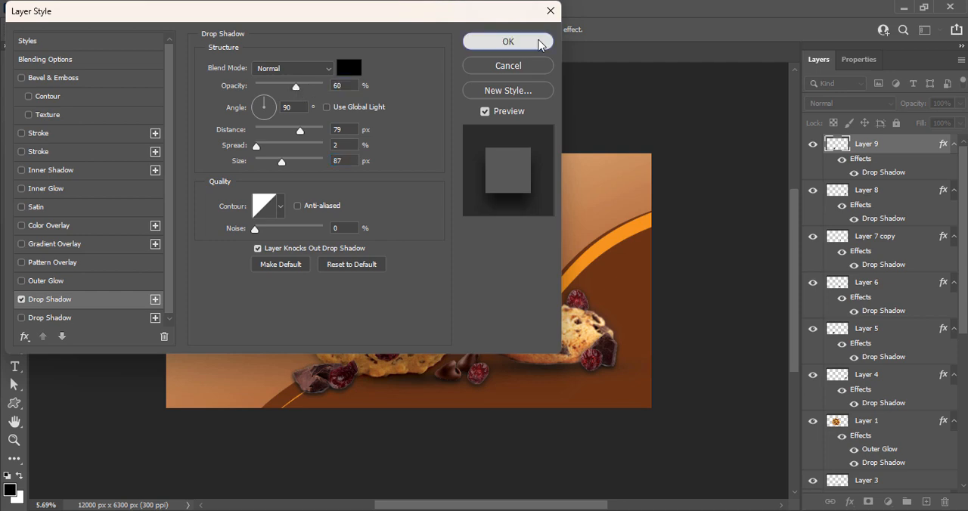
left_click(539, 41)
key("ctrl+s")
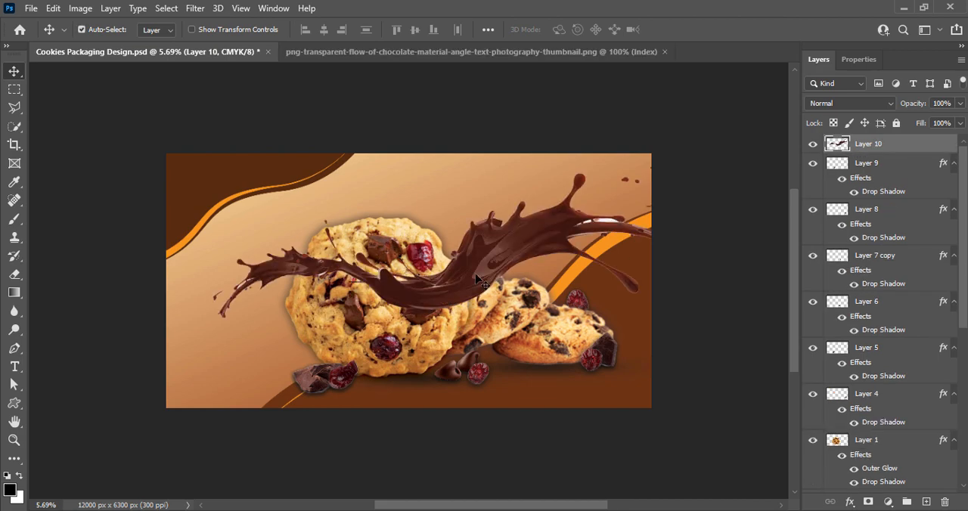
Move the chocolate splash slightly lower, then set its contrast to 23 and raise its brightness slightly.
left_click_drag(482, 282, 488, 299)
left_click(81, 9)
left_click(249, 43)
left_click_drag(716, 93, 732, 86)
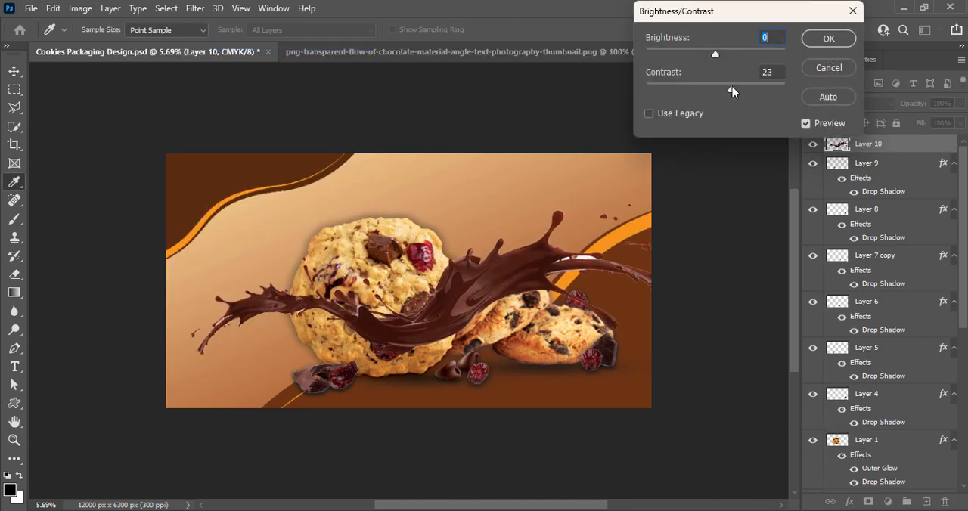
left_click_drag(716, 55, 722, 55)
left_click(829, 38)
Darken the chocolate splash on Layer 10 with a Curves adjustment.
left_click(80, 8)
mouse_move(95, 45)
left_click(256, 69)
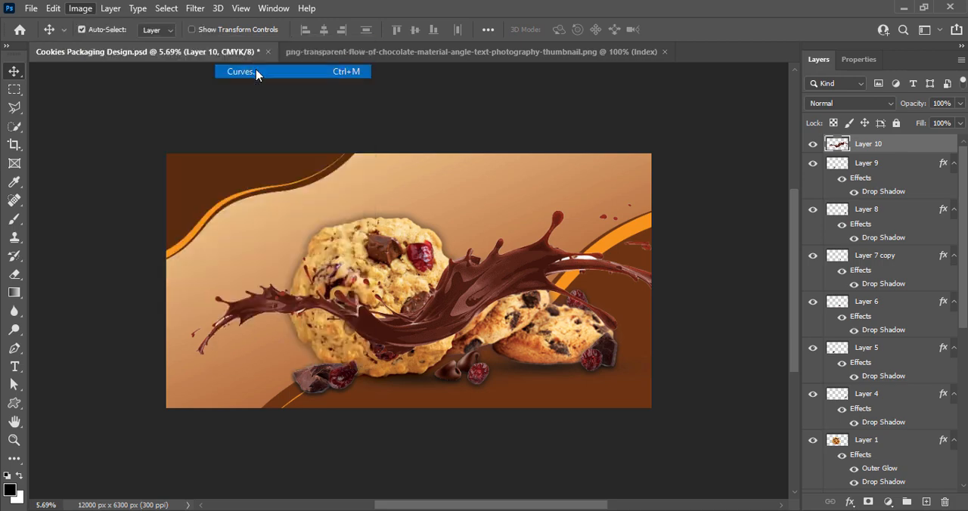
left_click_drag(780, 186, 780, 173)
left_click_drag(773, 31, 603, 31)
left_click(890, 75)
Rotate the chocolate splash clockwise by about 13 degrees.
key("ctrl+t")
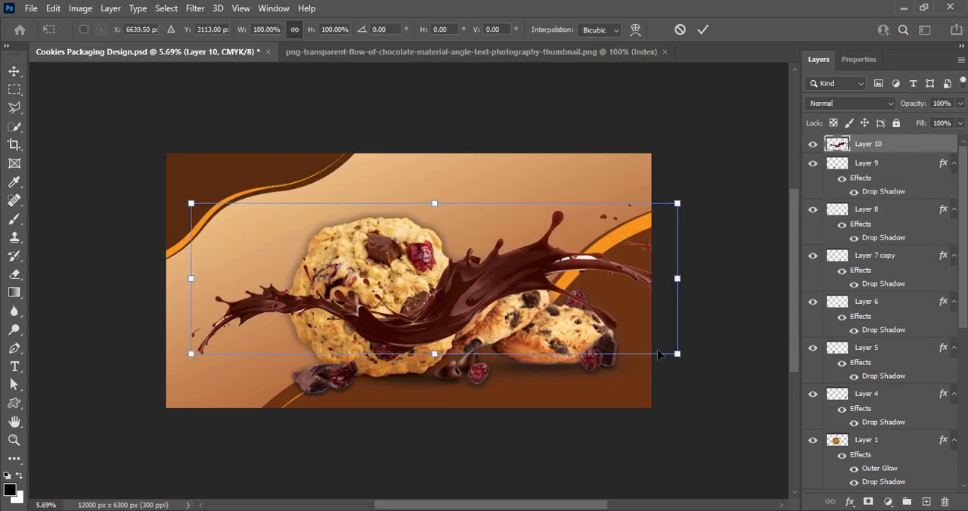
left_click_drag(693, 324, 675, 382)
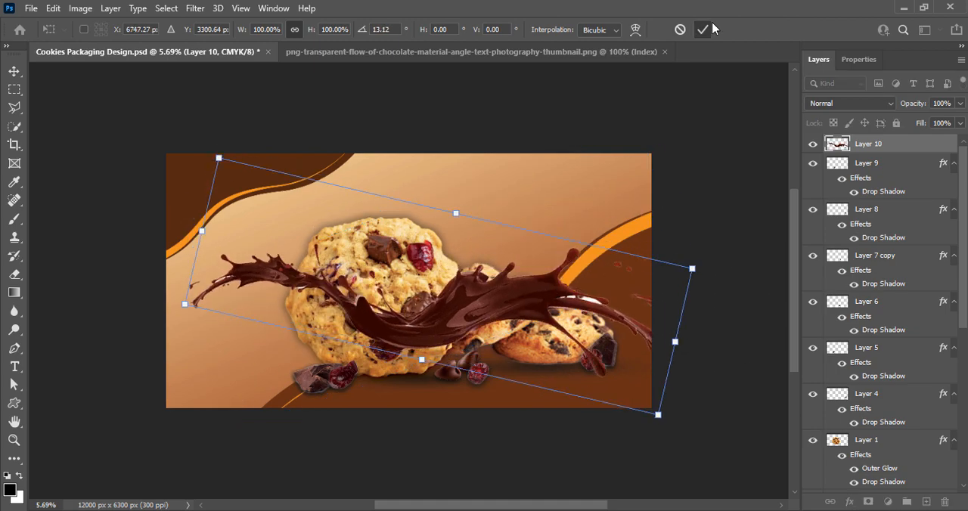
left_click(703, 28)
Move the splash's Layer 10 down the layer stack to directly beneath Layer 3 copy.
left_click_drag(877, 150, 878, 486)
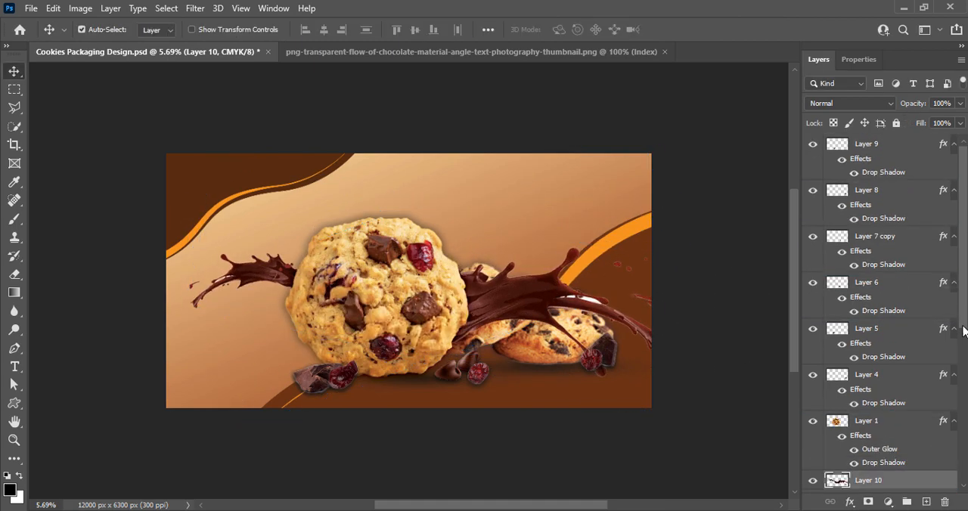
left_click_drag(964, 327, 963, 423)
left_click_drag(892, 292, 907, 441)
Scale the chocolate splash to about 91%, rotate it about 1.8 degrees, and raise it behind the upper part of the cookies.
left_click_drag(559, 281, 564, 254)
key("ctrl+t")
left_click_drag(692, 279, 624, 279)
mouse_move(510, 269)
left_mouse_down()
mouse_move(525, 309)
mouse_move(516, 354)
mouse_move(511, 260)
left_mouse_up()
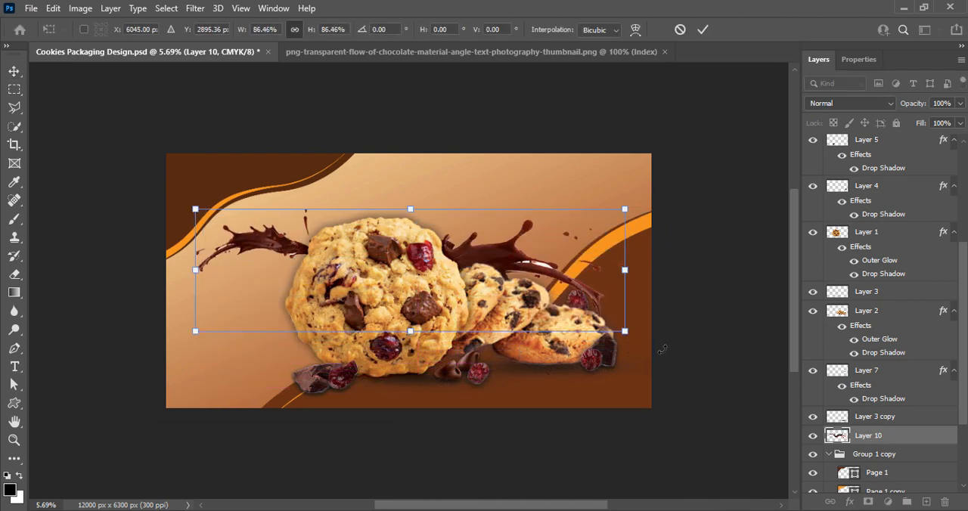
left_click_drag(662, 349, 672, 284)
left_click_drag(656, 283, 679, 283)
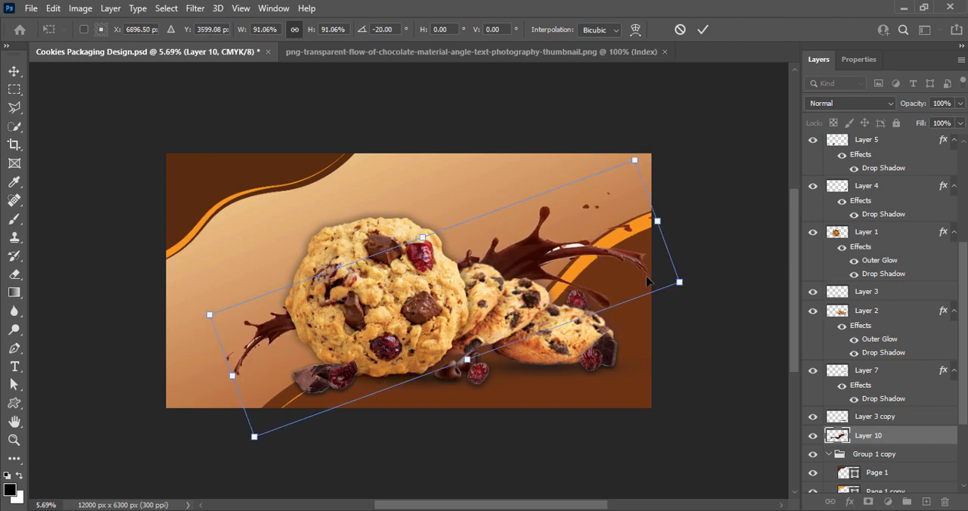
mouse_move(529, 258)
left_mouse_down()
mouse_move(541, 273)
mouse_move(535, 266)
left_mouse_up()
left_click_drag(715, 284, 689, 351)
left_click_drag(552, 295, 551, 258)
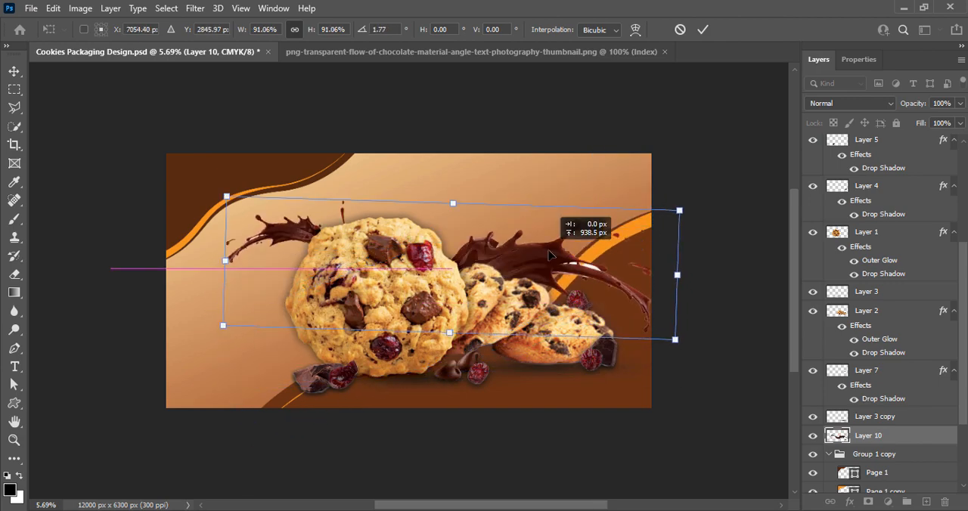
key("Return")
Try Layer 10 beneath both wave groups, restore it directly above Group 1 copy, and save the document.
scroll(878, 341, "down", 3)
left_click(829, 349)
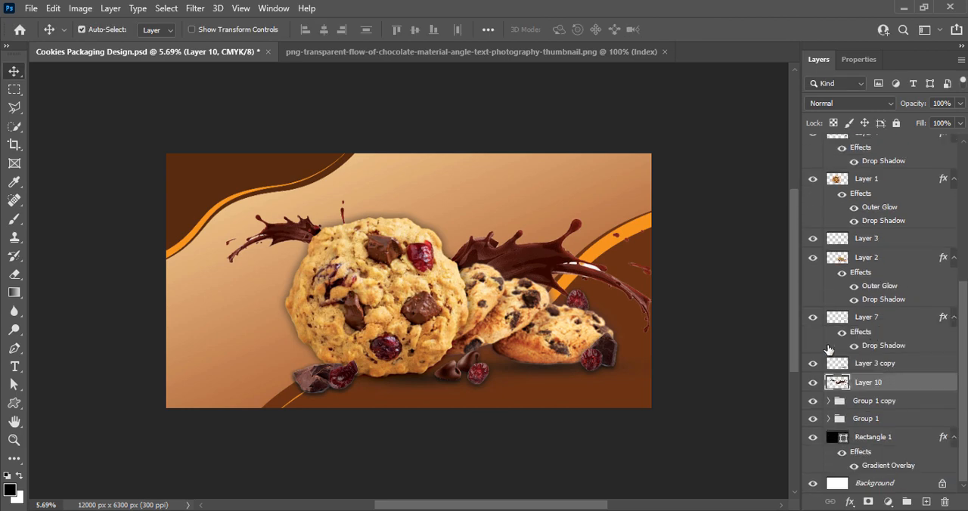
left_click_drag(901, 387, 902, 441)
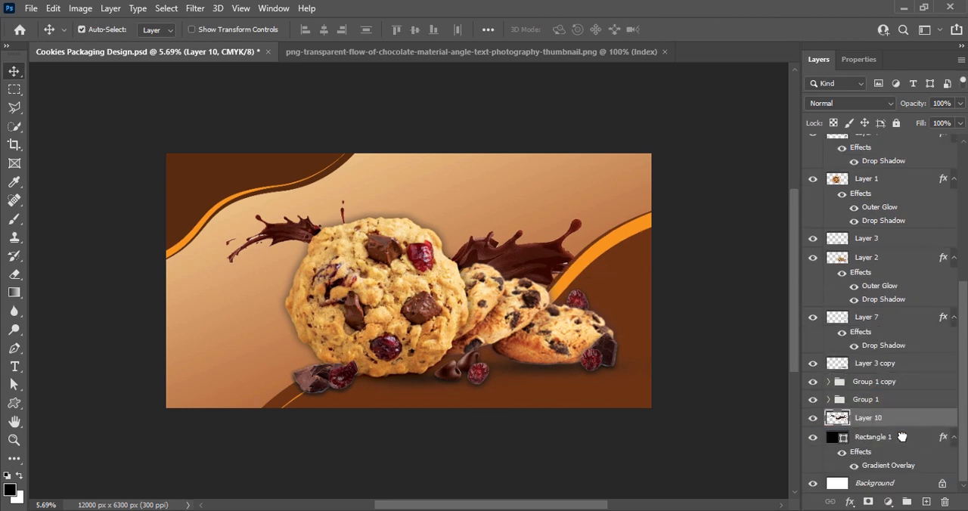
left_click_drag(902, 437, 894, 378)
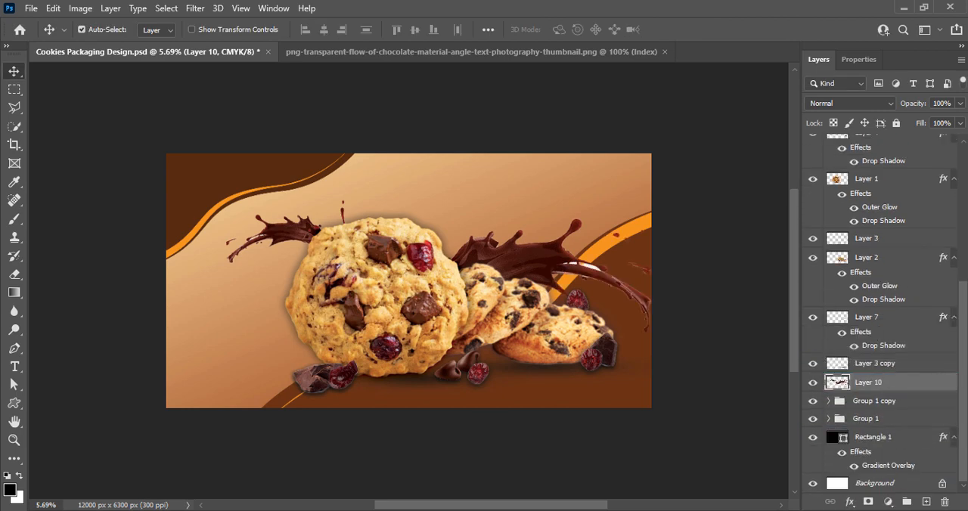
key("ctrl+s")
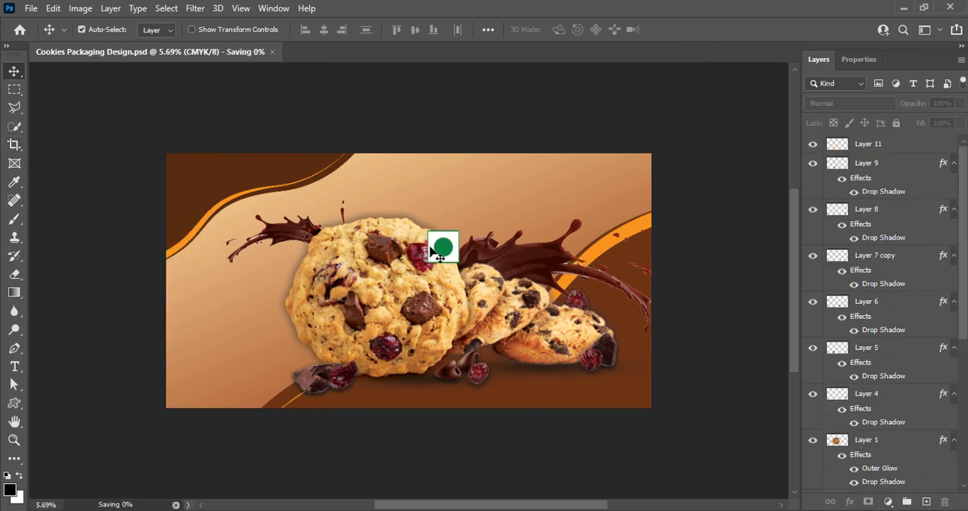
Move the green vegetarian mark lower on the large cookie and set its contrast to 39.
left_click_drag(436, 250, 420, 276)
left_click(81, 8)
mouse_move(104, 46)
left_click(265, 44)
left_click_drag(716, 90, 743, 88)
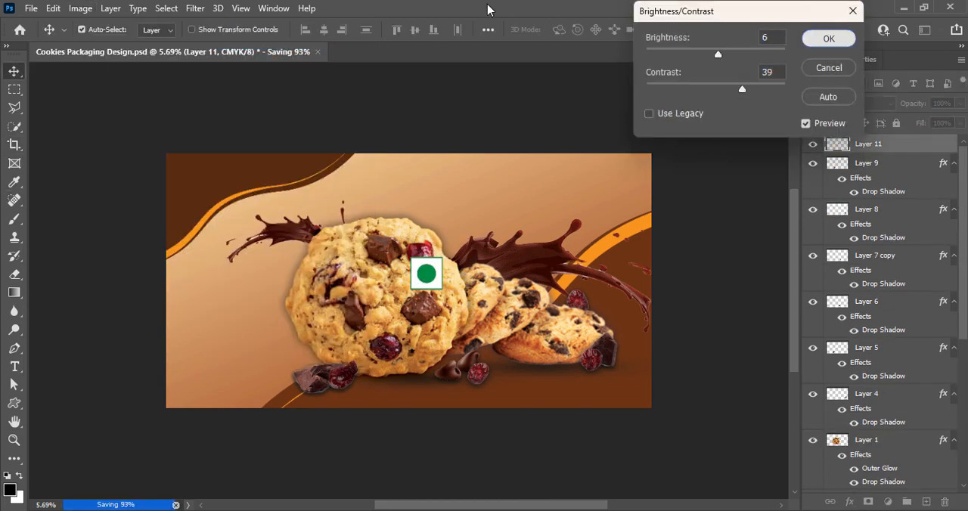
Darken the vegetarian mark on Layer 11 slightly with a Curves adjustment.
left_click(80, 9)
left_click(318, 69)
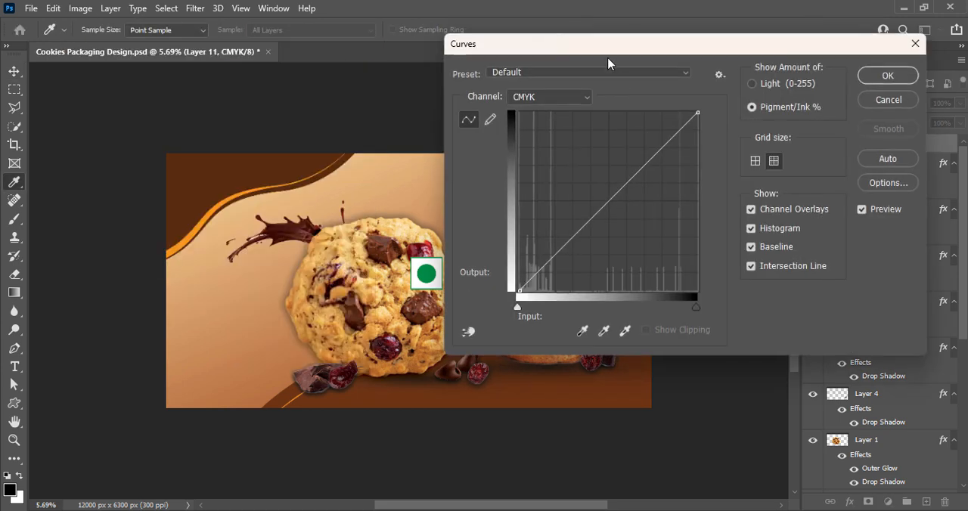
left_click_drag(683, 198, 681, 170)
left_click(957, 75)
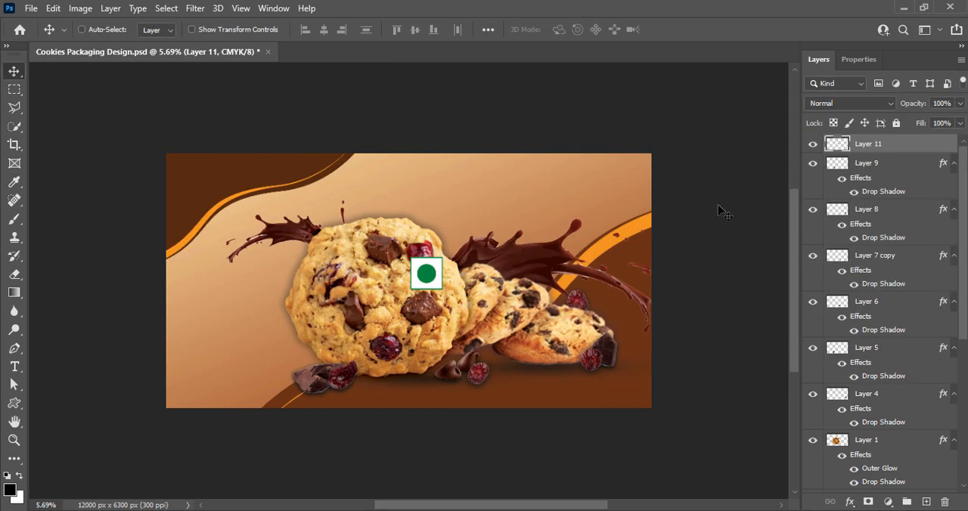
Scale the vegetarian mark down, place it in the design's lower-left corner, clear the layer selection, and save the document.
key("ctrl+t")
left_click_drag(442, 288, 432, 279)
left_click_drag(427, 274, 209, 389)
left_click(704, 30)
left_click(727, 310)
key("ctrl+s")
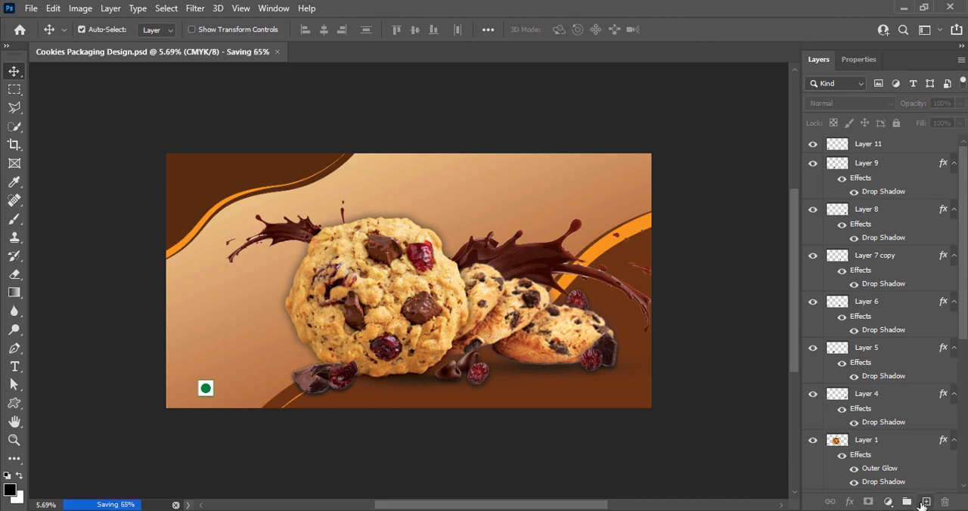
Start a new text layer above the large cookie with the text size set to 72 pt.
left_click(926, 501)
left_click(14, 367)
left_click(438, 194)
left_click(389, 29)
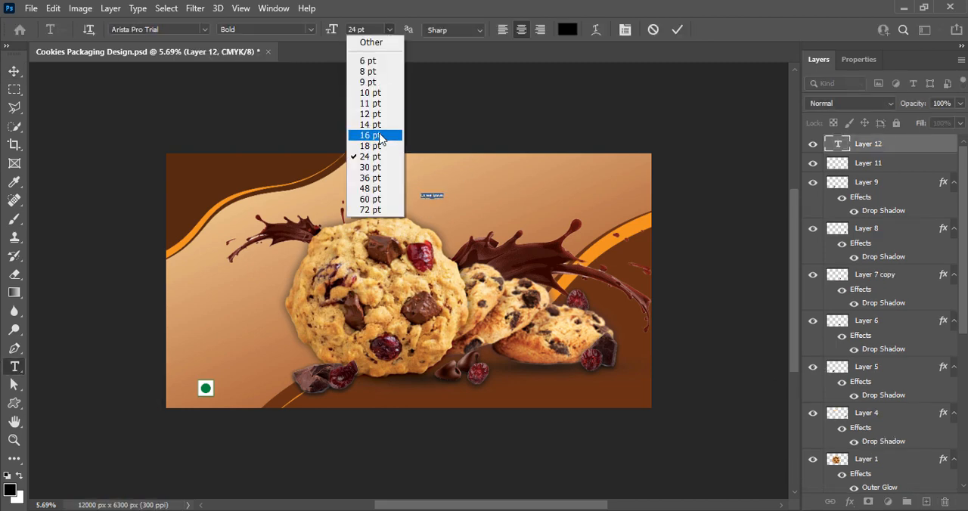
left_click(371, 210)
Preview the available fonts on the placeholder text and set it in Milky Coffee.
left_click(204, 30)
scroll(226, 300, "down", 15)
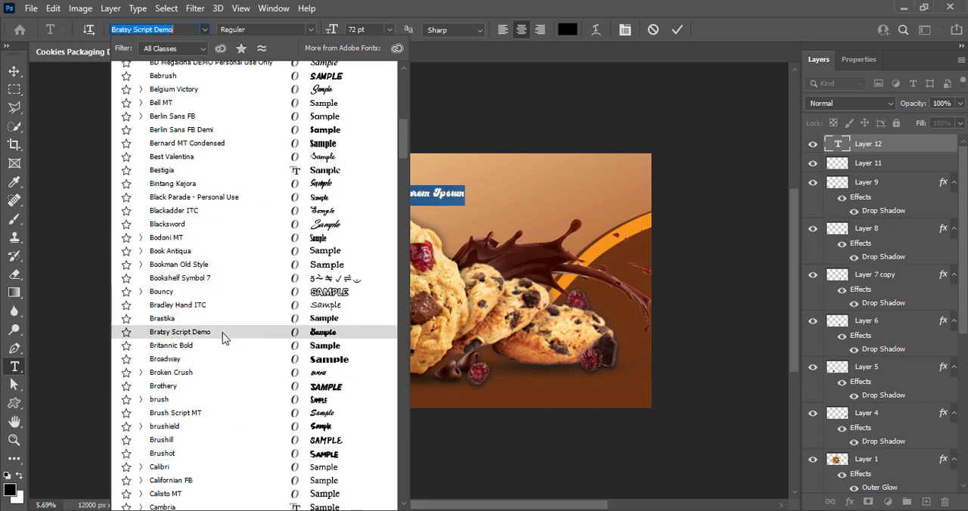
scroll(235, 164, "up", 15)
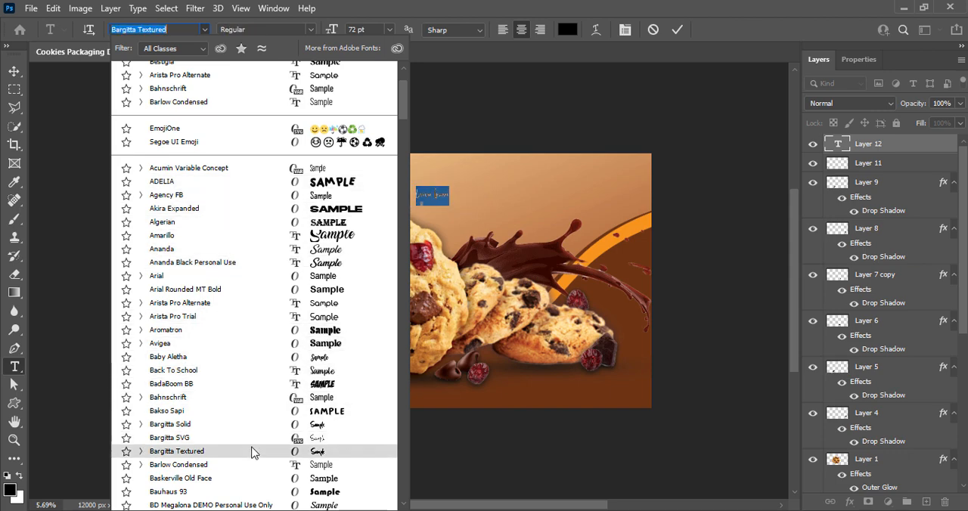
scroll(254, 418, "down", 8)
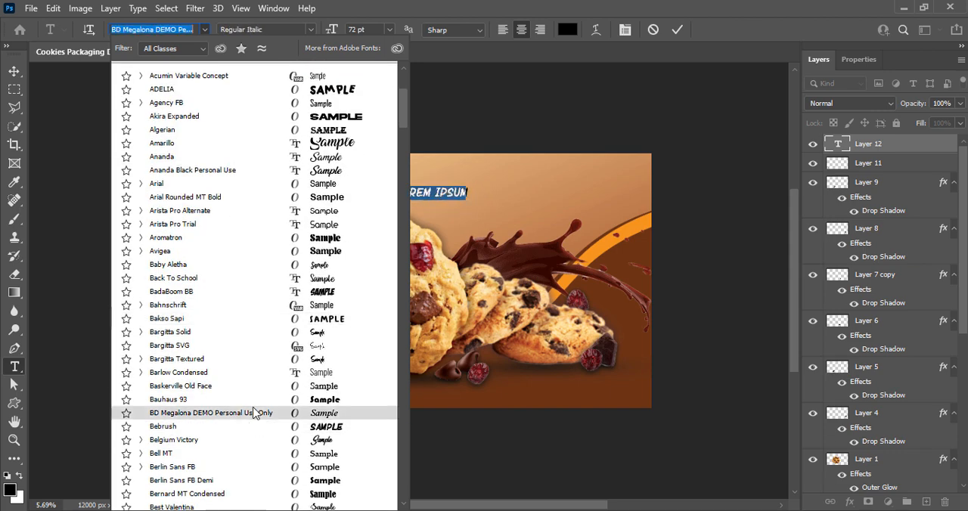
scroll(260, 424, "down", 13)
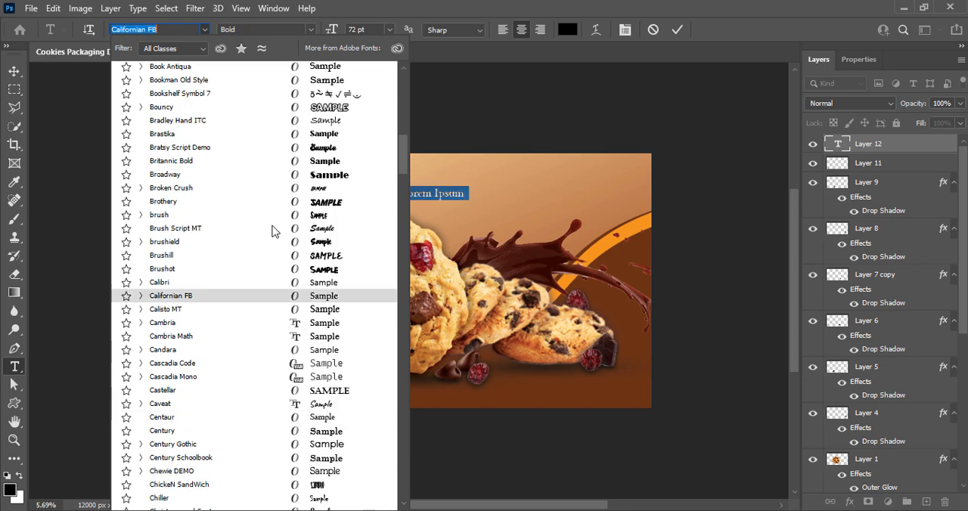
scroll(274, 383, "down", 7)
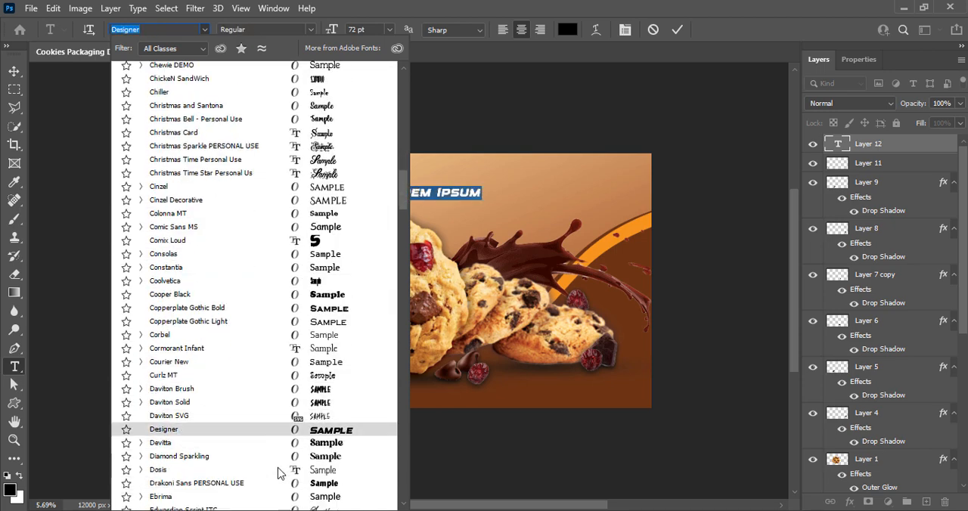
scroll(262, 409, "down", 6)
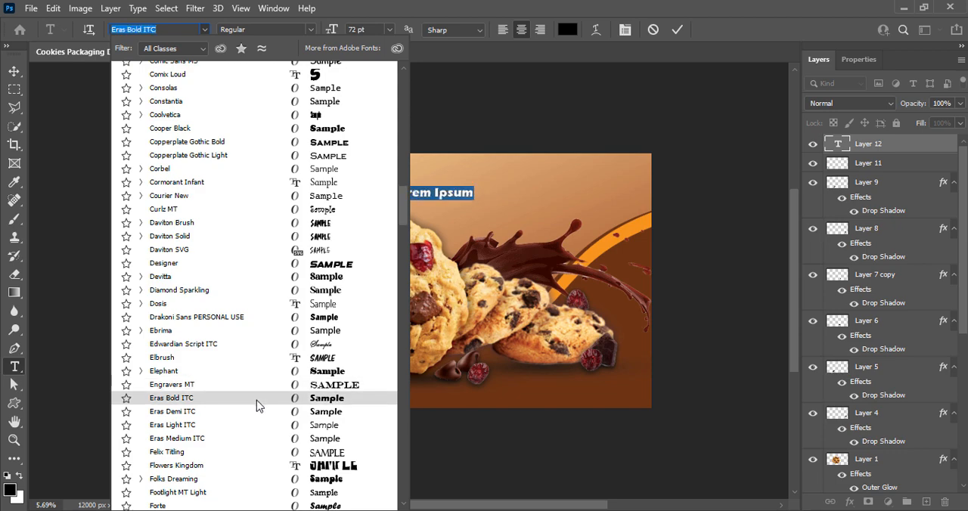
scroll(261, 445, "down", 5)
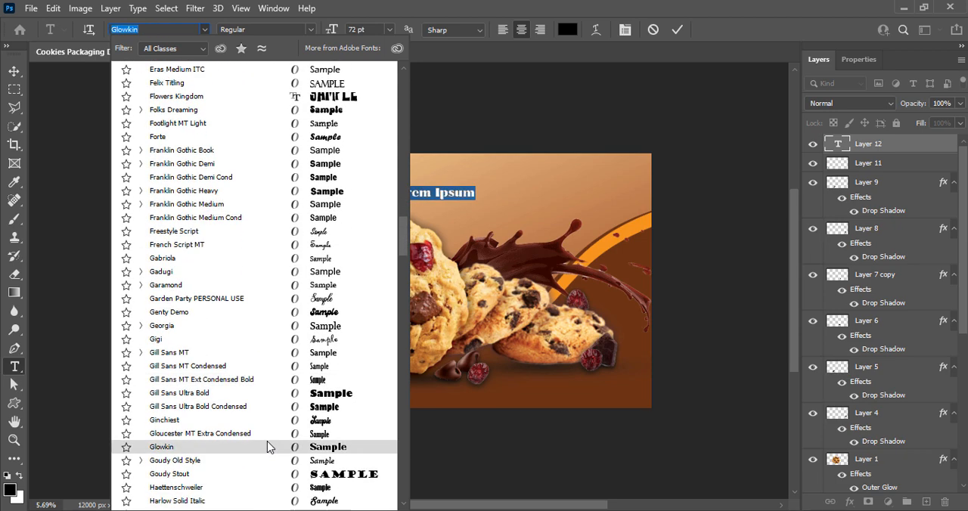
scroll(275, 406, "down", 12)
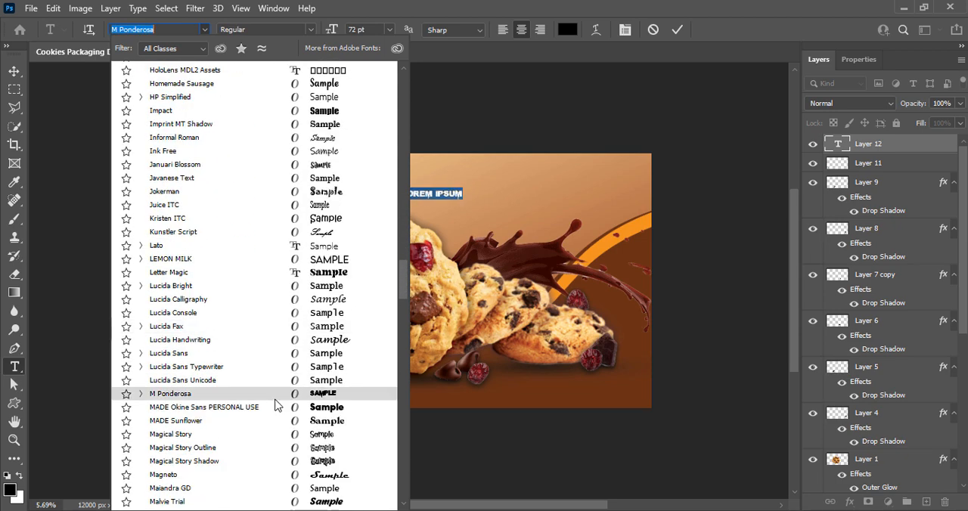
scroll(270, 426, "down", 6)
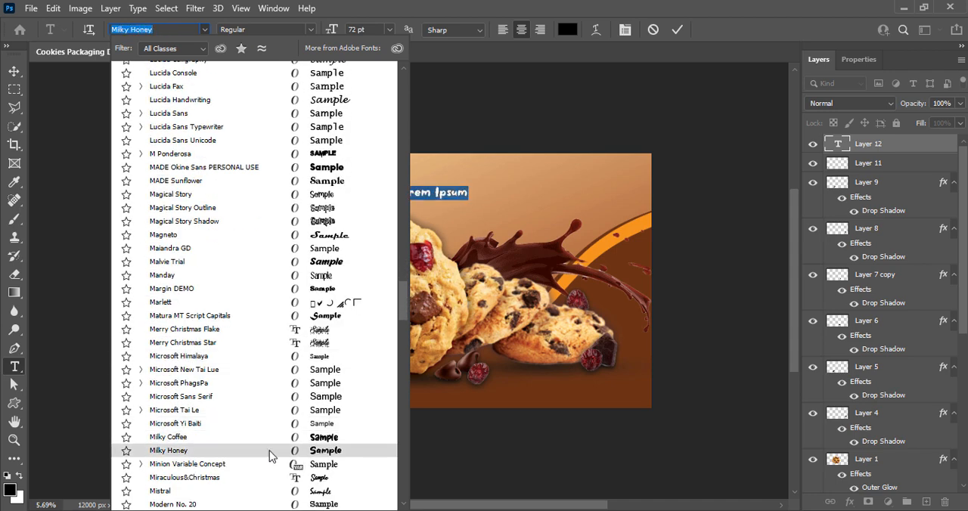
left_click(269, 437)
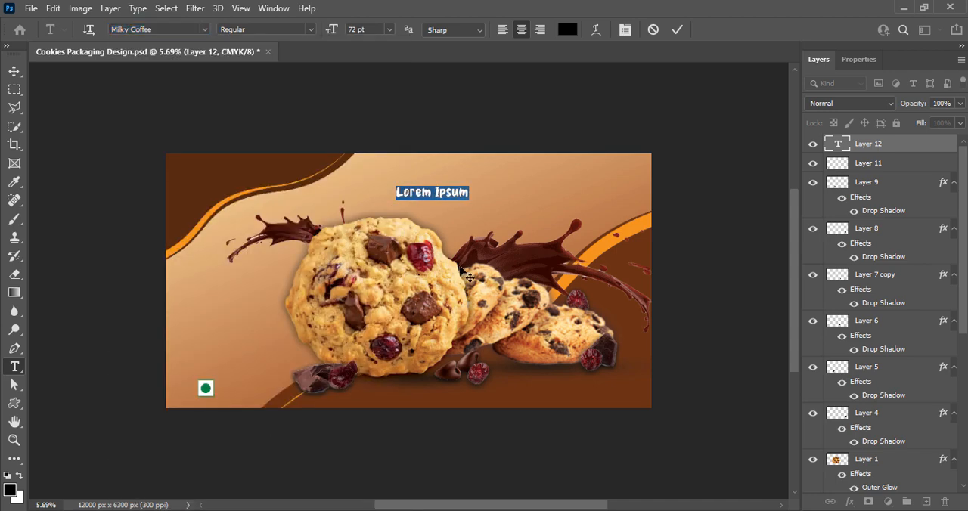
Enter the title "Chocolate Cranberry" with "COOKIES" on a second line, and save the document.
type("Choco")
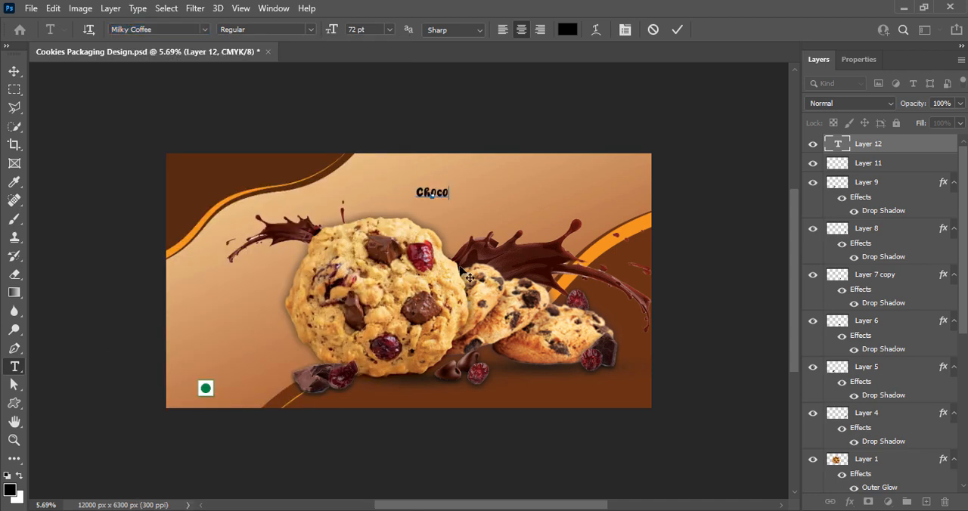
type("late Cranberry")
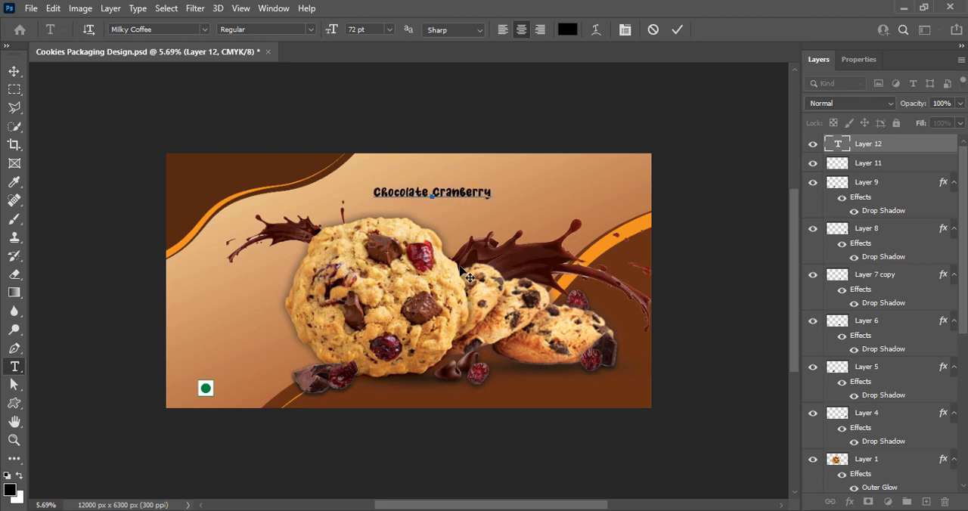
left_click(676, 31)
left_click(15, 71)
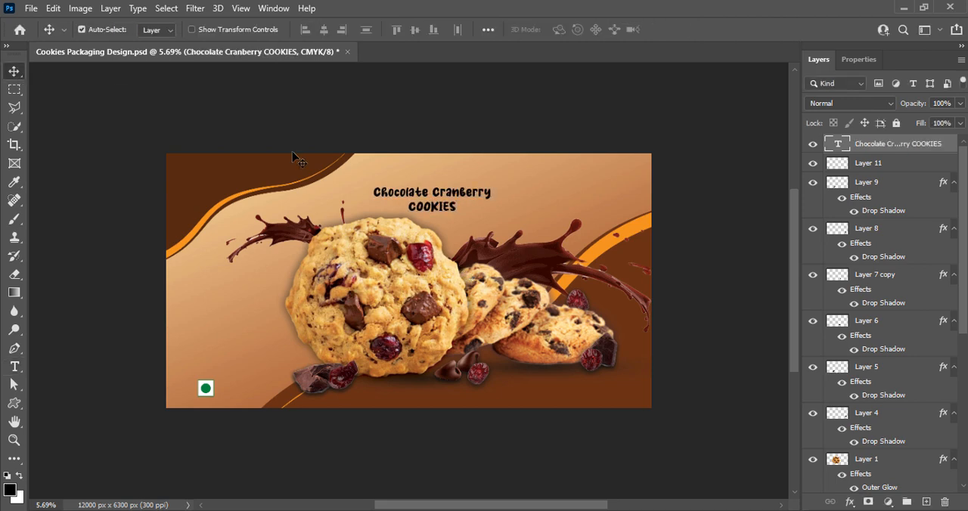
key("ctrl+s")
Move the two-line title toward the design's right side and enlarge its text to 121 pt.
left_click_drag(432, 209, 493, 208)
double_click(492, 208)
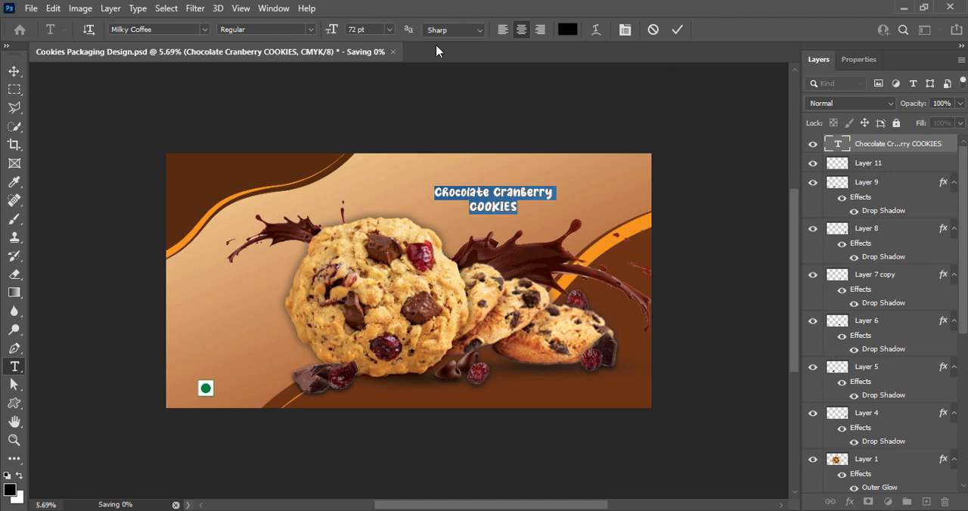
left_click_drag(369, 30, 313, 52)
type("120")
key("Return")
left_click(677, 30)
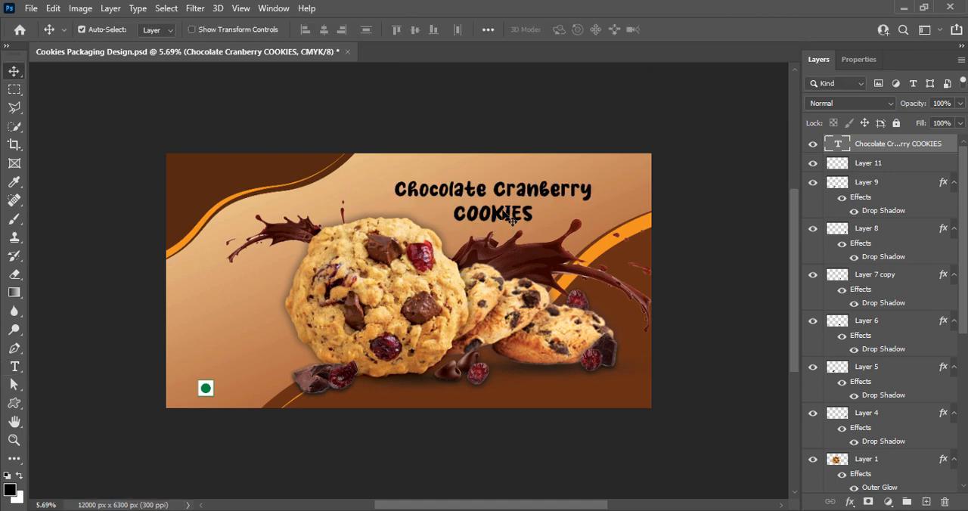
left_click_drag(512, 219, 504, 222)
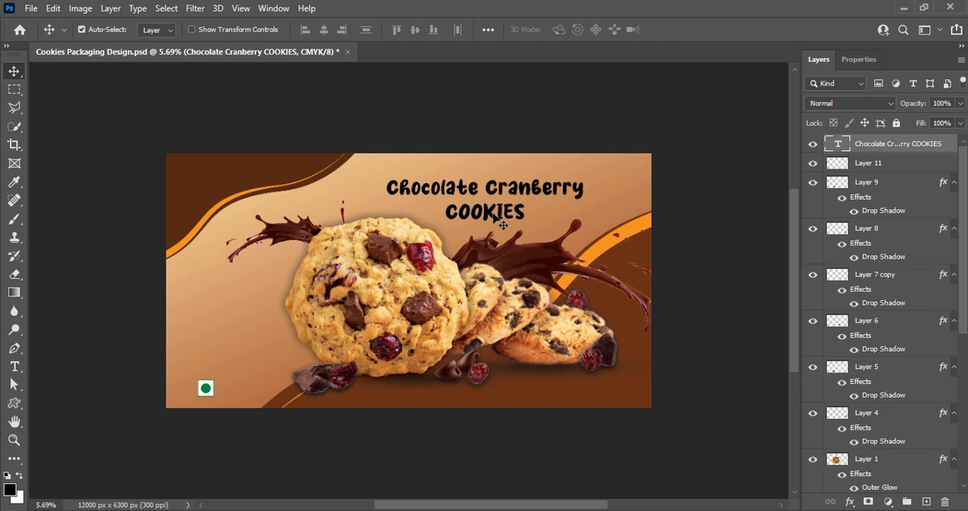
Shift the title slightly right and down, and delete the word "COOKIES" from it.
left_click_drag(500, 219, 570, 228)
double_click(517, 228)
key("BackSpace")
left_click(677, 31)
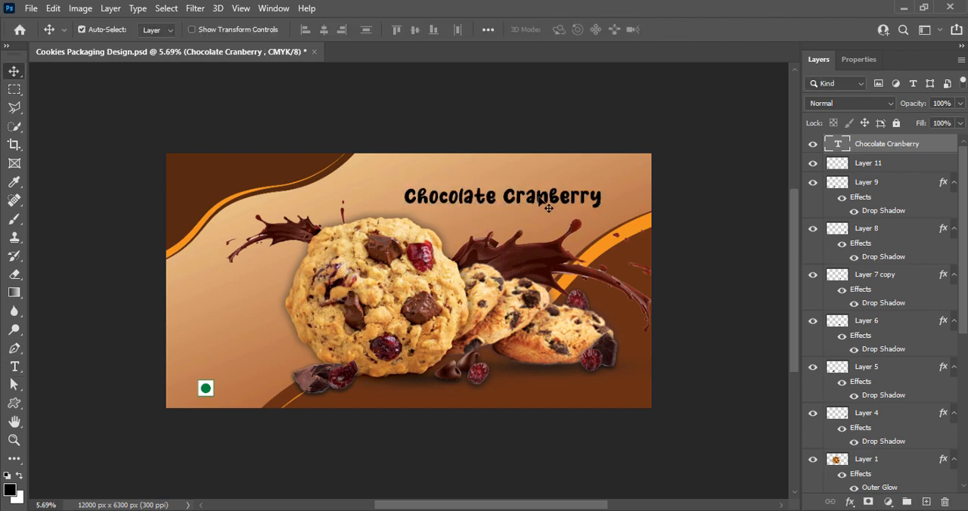
Change the "Chocolate Cranberry" title's font to Malvie Trial.
double_click(548, 204)
left_click(205, 30)
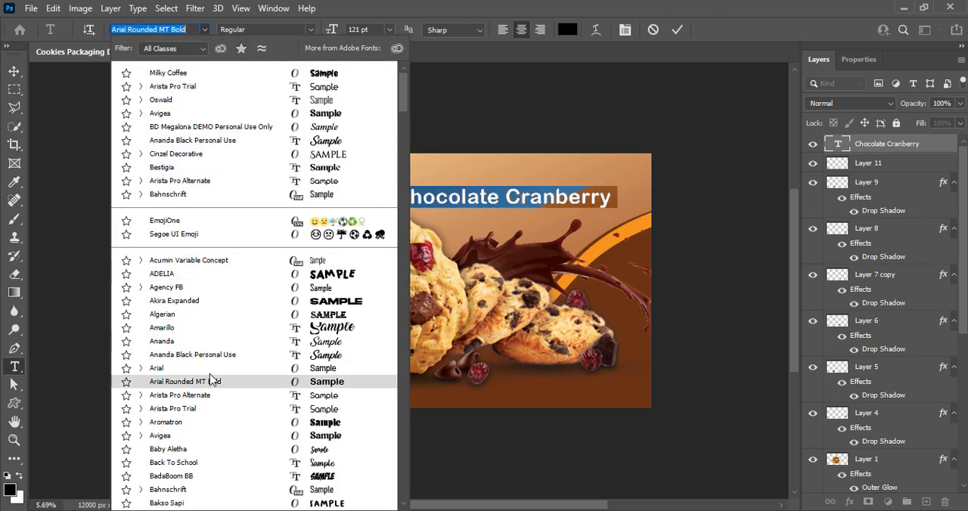
scroll(227, 394, "down", 4)
scroll(236, 344, "down", 2)
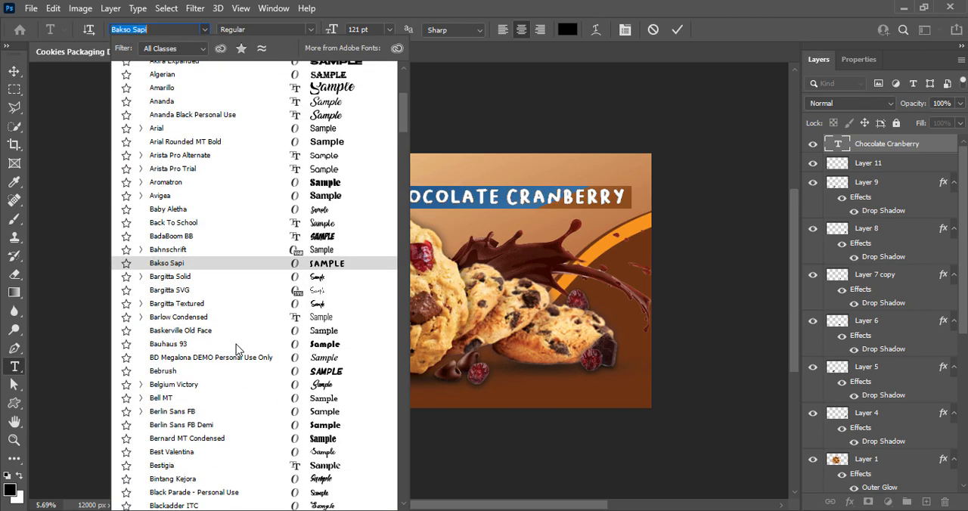
scroll(237, 375, "down", 4)
scroll(250, 379, "down", 20)
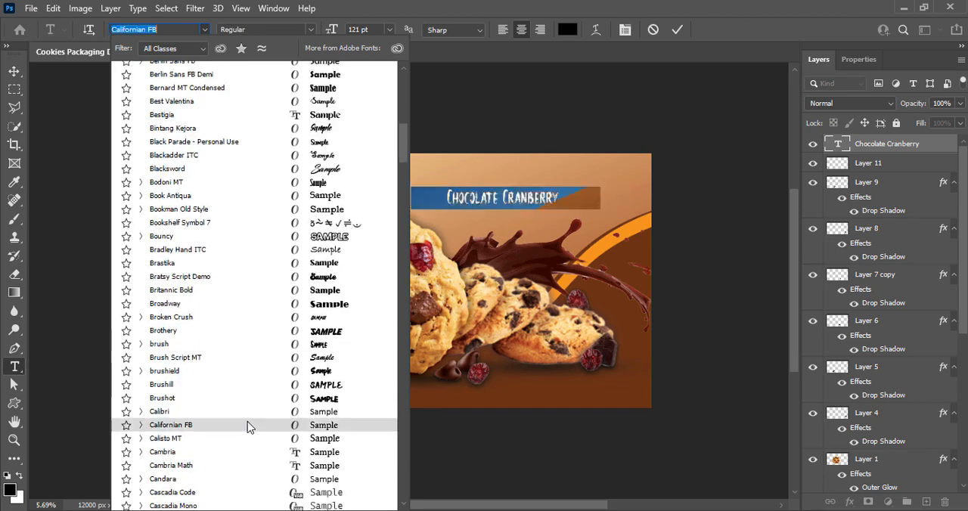
scroll(251, 333, "down", 2)
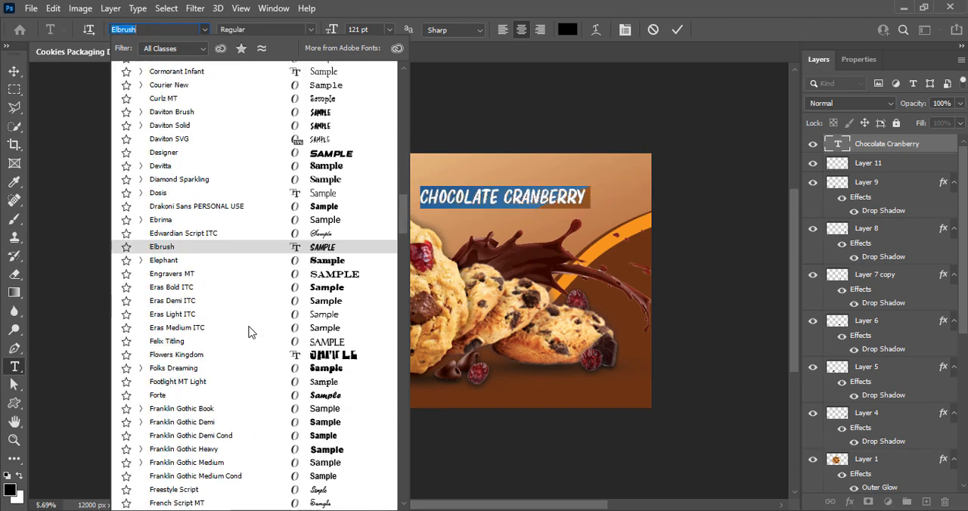
scroll(261, 447, "down", 12)
scroll(262, 444, "down", 6)
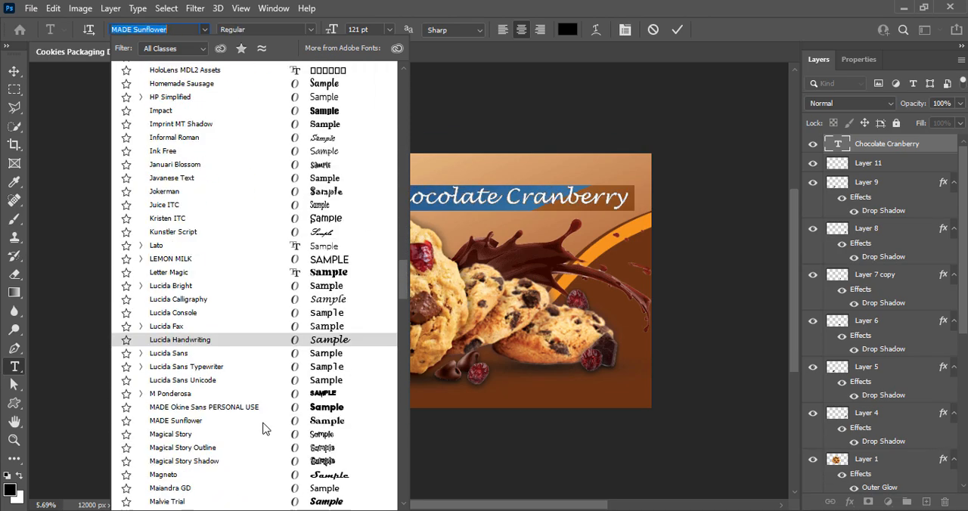
scroll(269, 378, "down", 3)
left_click(257, 413)
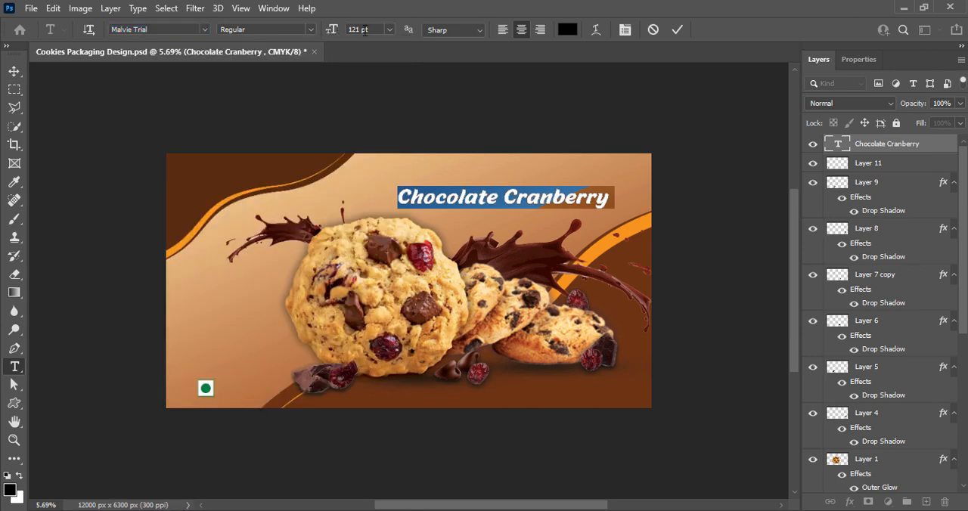
left_click(677, 30)
Scale up the "Chocolate Cranberry" title and position it across the upper right of the design.
key("ctrl+t")
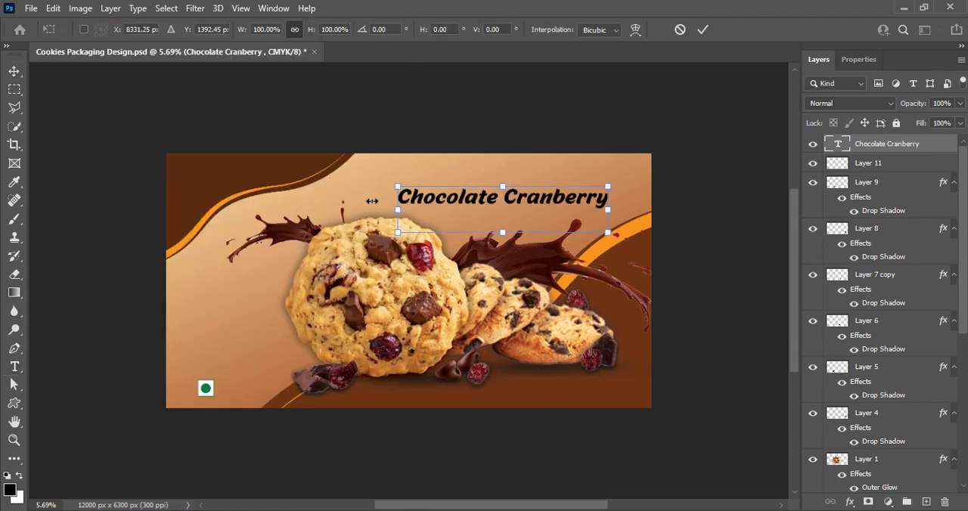
left_click_drag(371, 202, 333, 205)
left_click(704, 30)
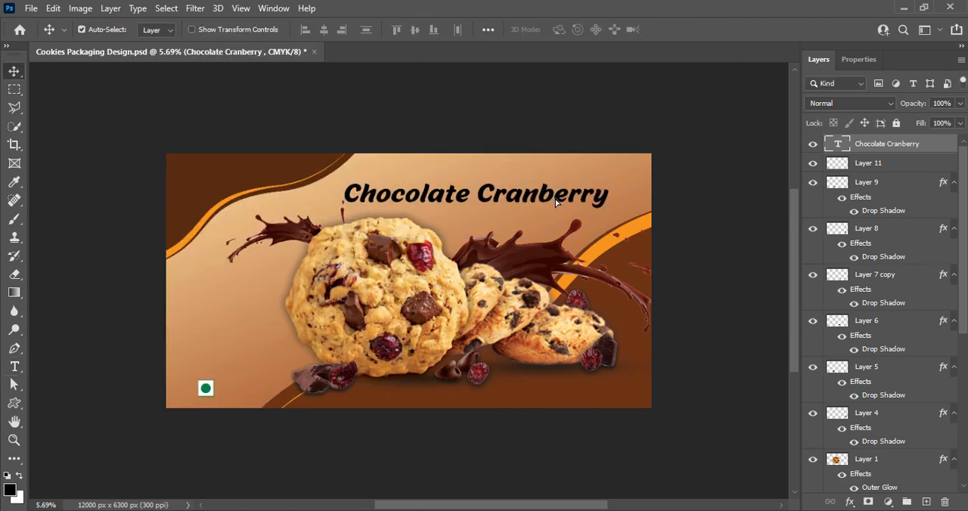
left_click_drag(551, 202, 558, 198)
Add a separate "COOKIES" text layer just below the "Chocolate Cranberry" title.
left_click(927, 503)
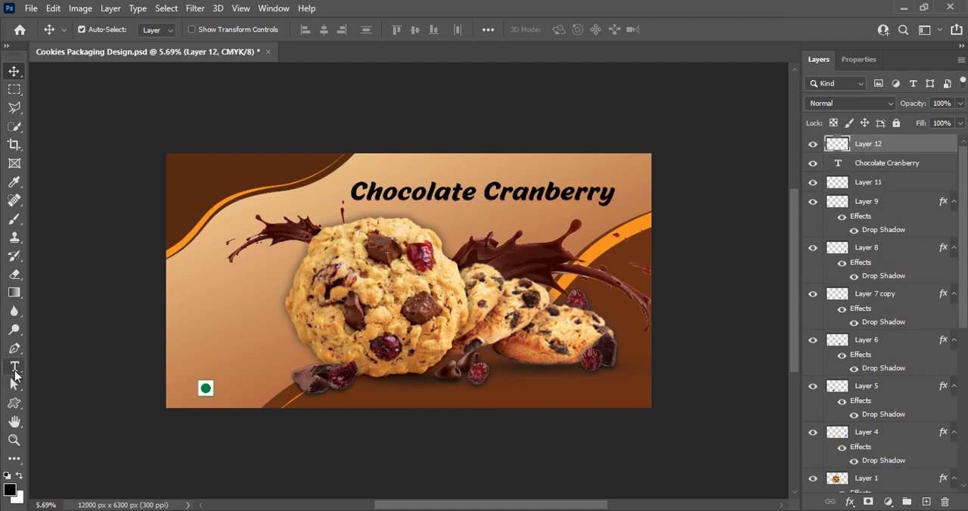
left_click(14, 367)
left_click(461, 218)
type("COOKIES")
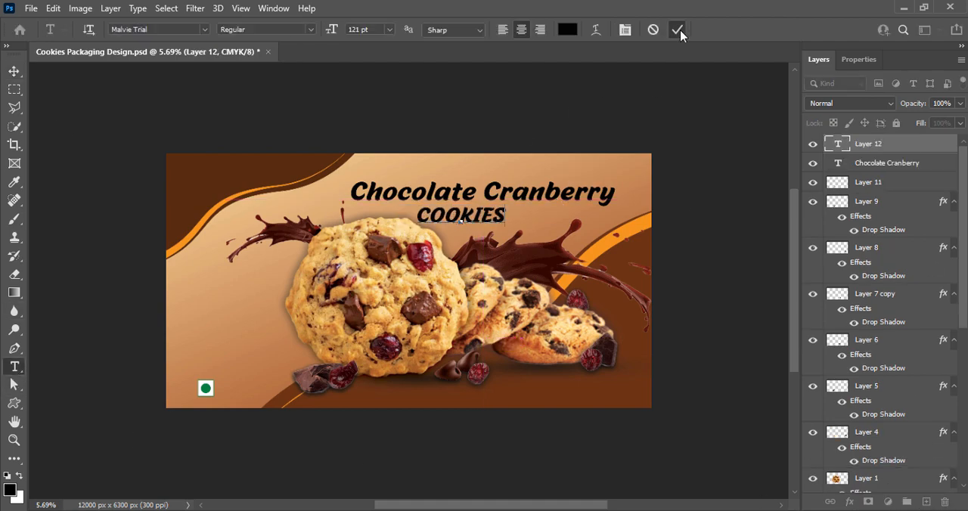
left_click(677, 30)
Change the "COOKIES" text to a rounded outline font.
left_click(198, 27)
left_click(202, 29)
scroll(246, 363, "down", 8)
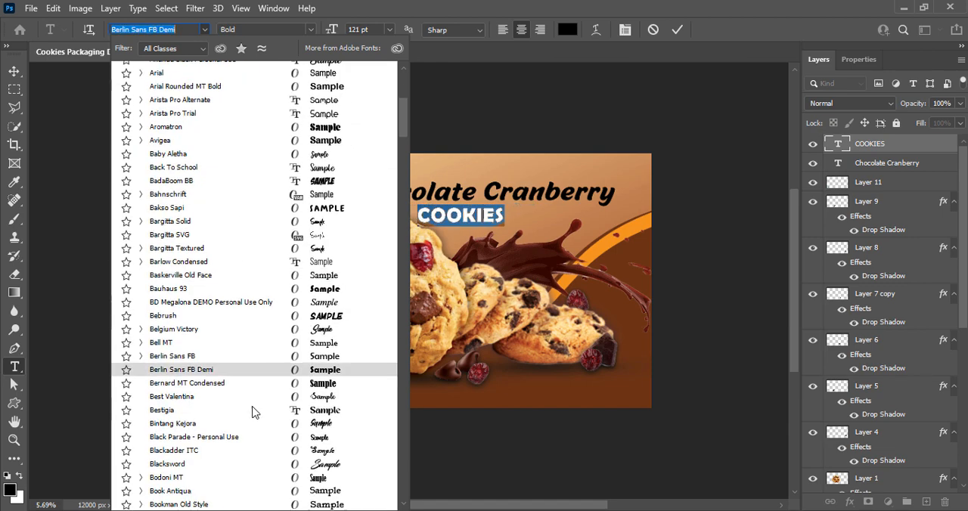
left_click(269, 395)
left_click(677, 29)
Enlarge the "COOKIES" text and place it under the right part of the title, above the chocolate splash.
key("v")
left_click_drag(462, 223, 611, 255)
key("ctrl+t")
left_click(703, 30)
mouse_move(525, 241)
left_mouse_down()
mouse_move(516, 245)
mouse_move(510, 233)
left_mouse_up()
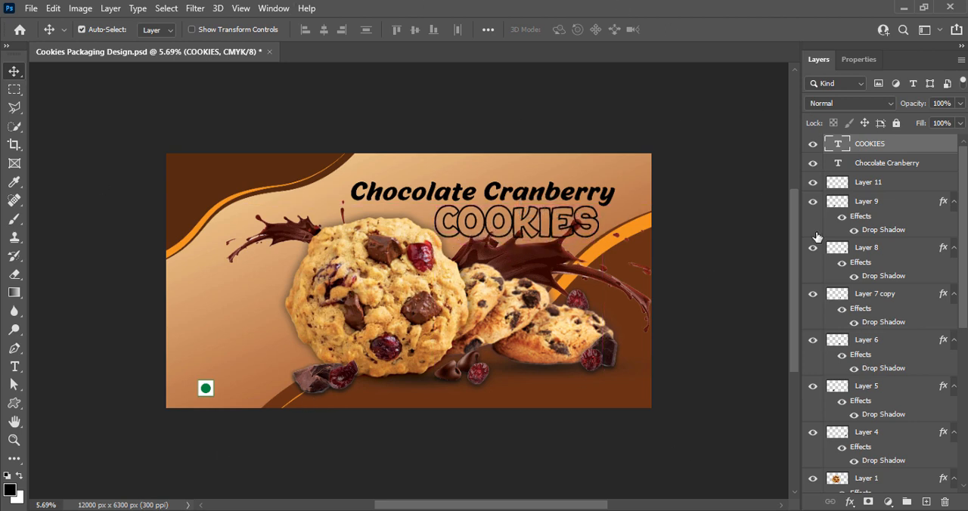
Recolor the "Chocolate Cranberry" title text to white.
double_click(551, 198)
left_click(568, 30)
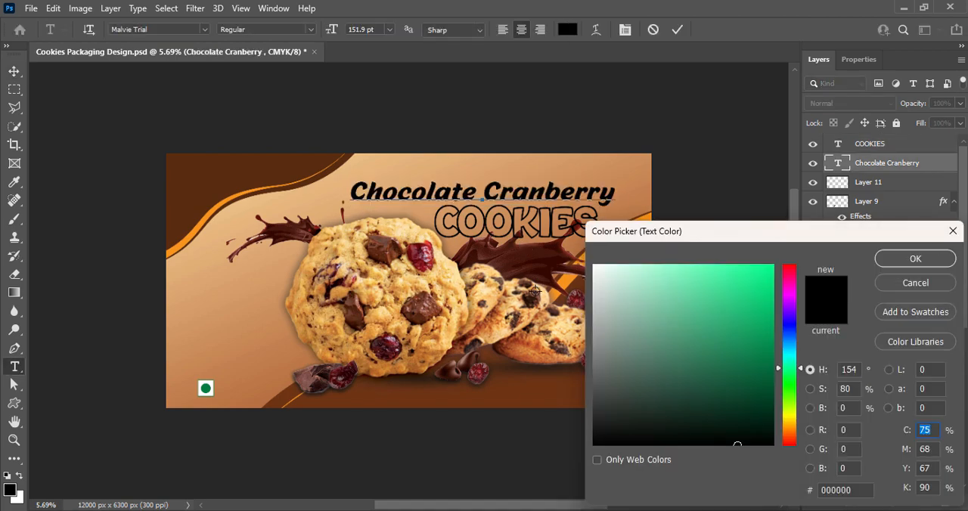
left_click(594, 266)
left_click_drag(792, 436, 794, 443)
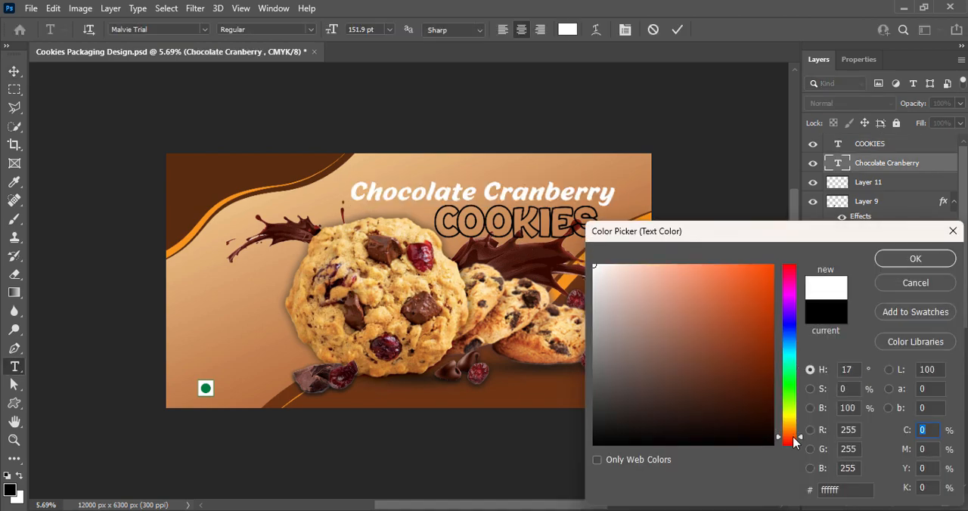
left_click_drag(675, 266, 728, 264)
left_click_drag(796, 427, 795, 423)
left_click(594, 265)
left_click(926, 257)
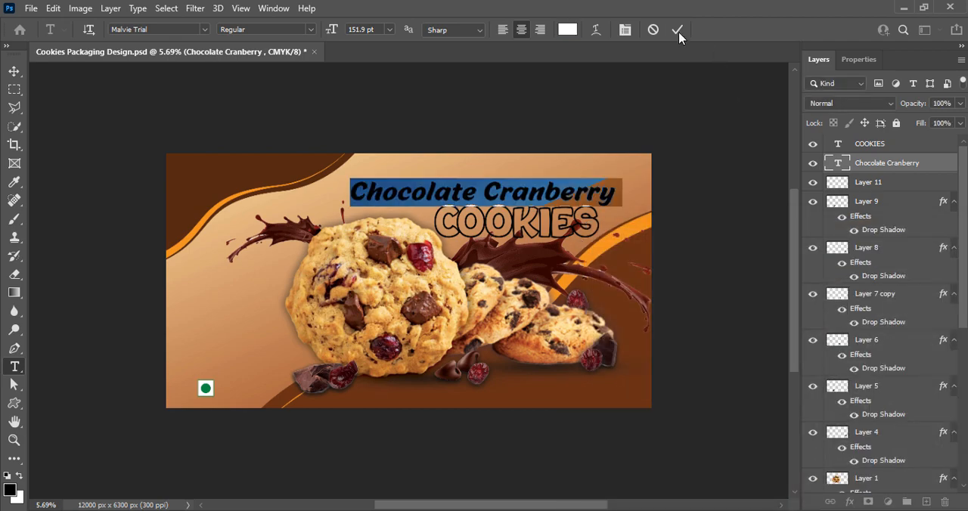
left_click(677, 32)
key("v")
Add a Drop Shadow to the "Chocolate Cranberry" title with a distance of 61 px and a slightly reduced size.
right_click(840, 164)
left_click(820, 177)
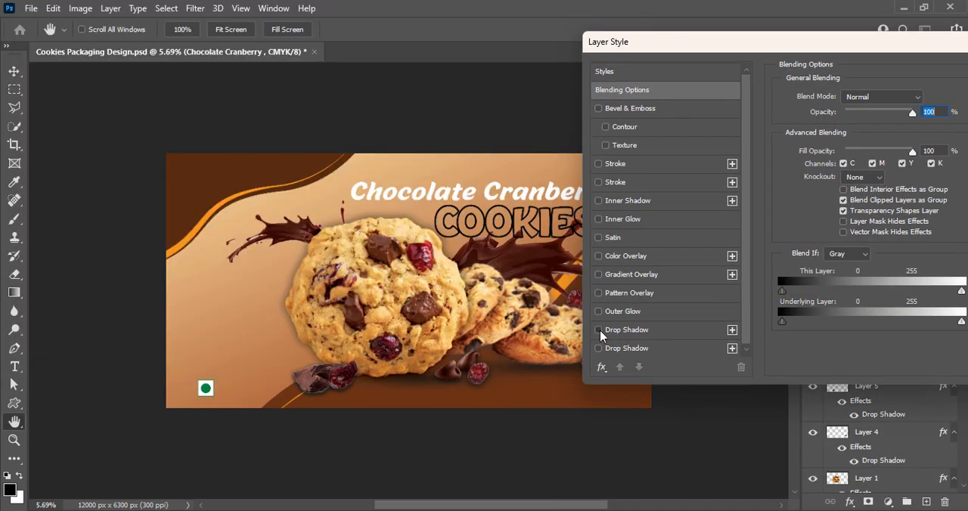
left_click(609, 330)
mouse_move(878, 161)
left_mouse_down()
mouse_move(846, 161)
mouse_move(871, 166)
left_mouse_up()
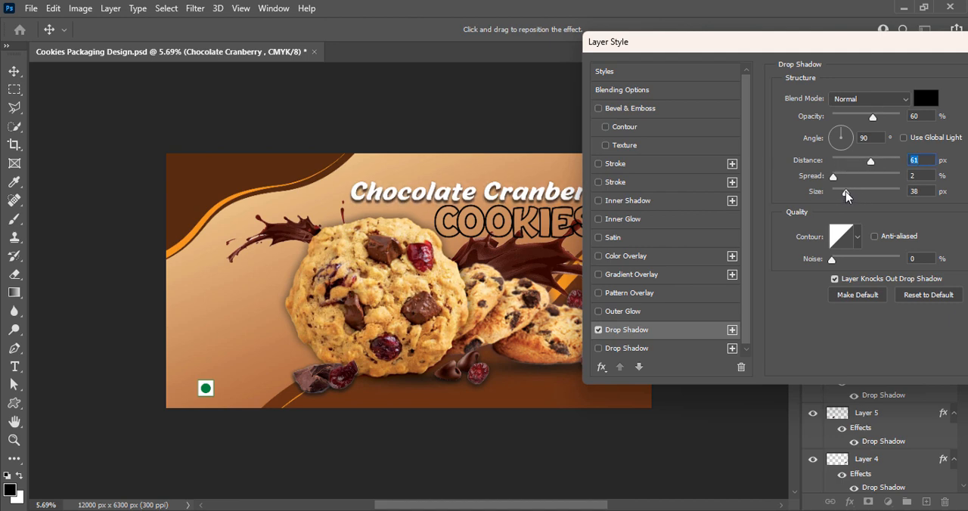
left_click_drag(846, 195, 843, 197)
left_click_drag(824, 41, 636, 211)
left_click(880, 241)
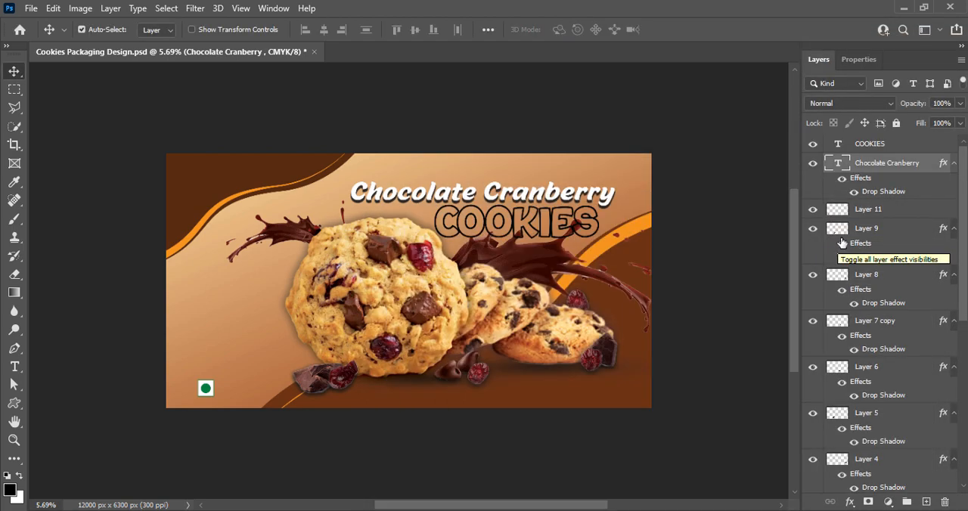
Shift the "Chocolate Cranberry" title up and left, and tuck "COOKIES" closer beneath its right part.
left_click_drag(457, 198, 445, 190)
left_click_drag(471, 233, 475, 229)
Recolor the "COOKIES" outline text to a dark red-brown.
double_click(839, 144)
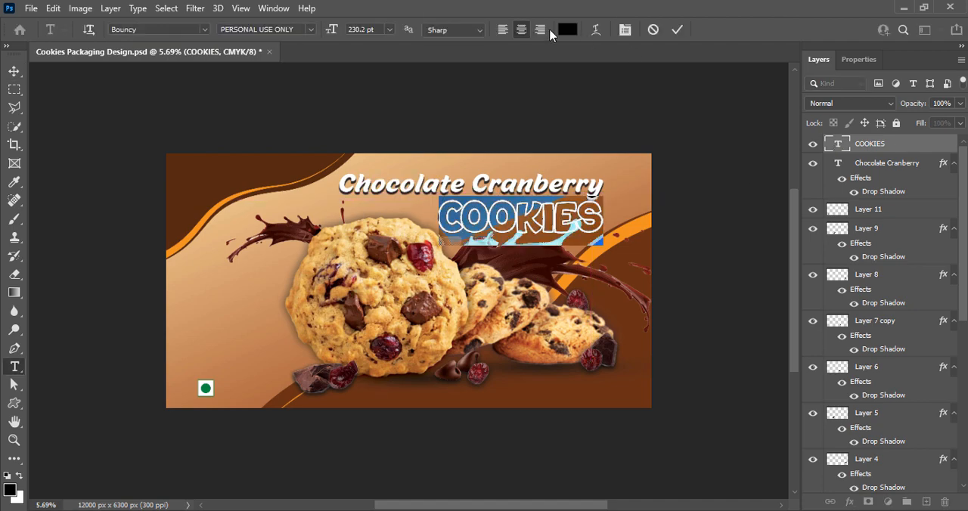
left_click(567, 29)
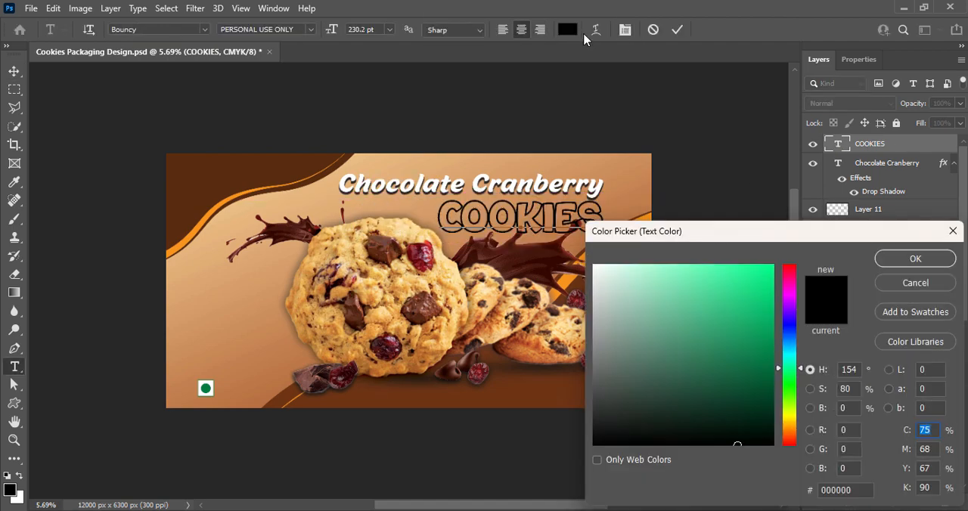
left_click_drag(789, 284, 773, 383)
left_click(915, 259)
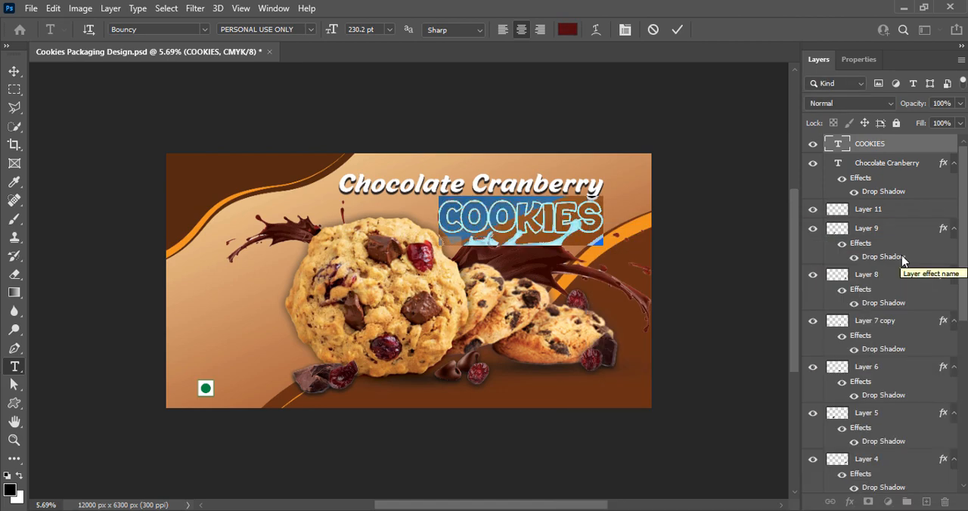
key("ctrl+Return")
key("v")
Duplicate the "COOKIES" text layer and offset the copy slightly to thicken the outline lettering.
key("ctrl+j")
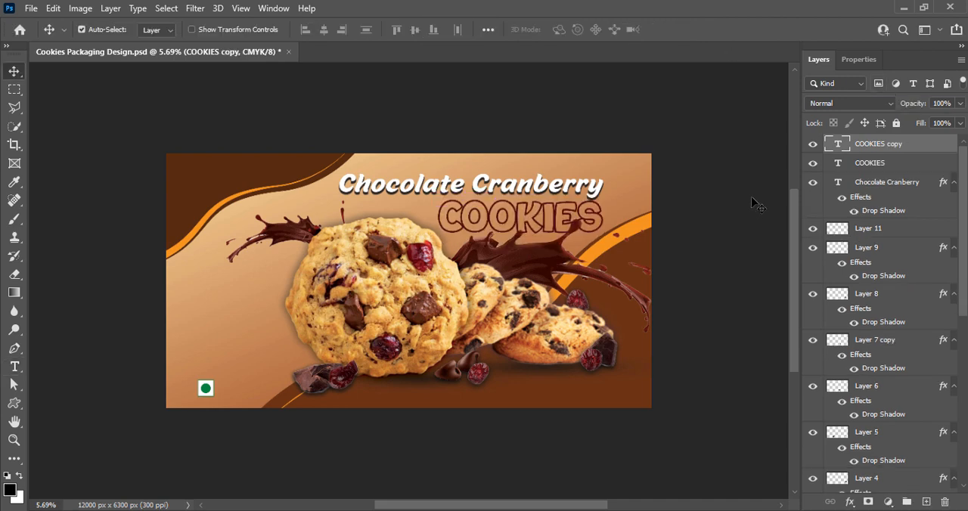
key("ctrl+t")
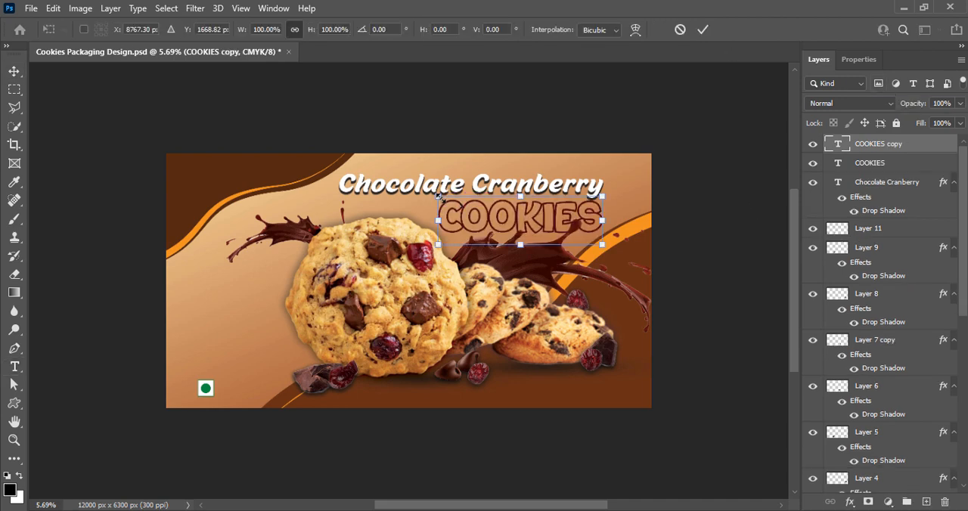
key("Return")
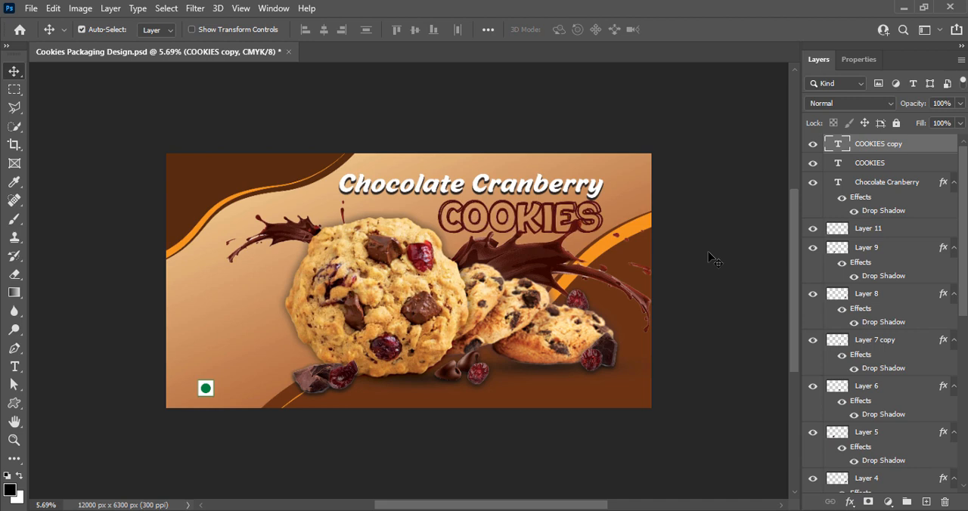
key("Left")
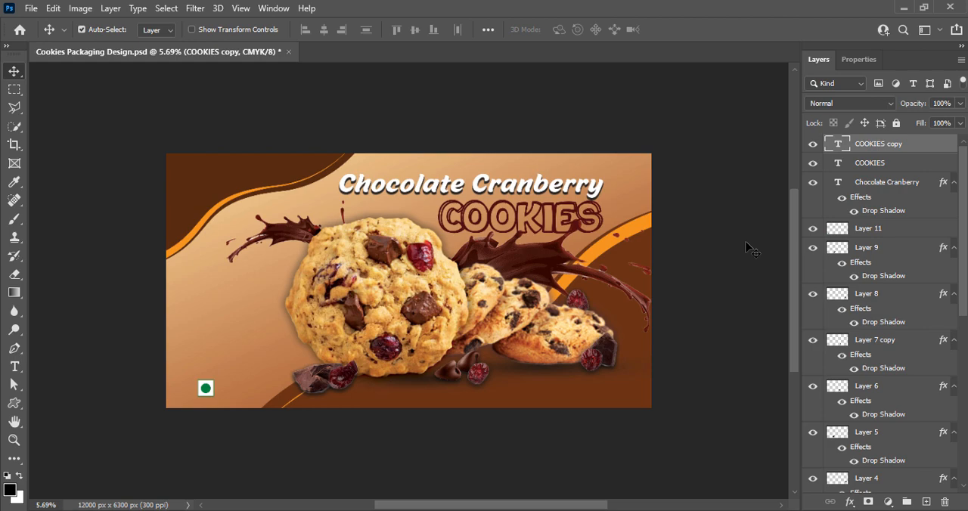
Group the "COOKIES" text layer and its copy together.
left_click(846, 172)
left_click(870, 144, "shift")
key("ctrl+g")
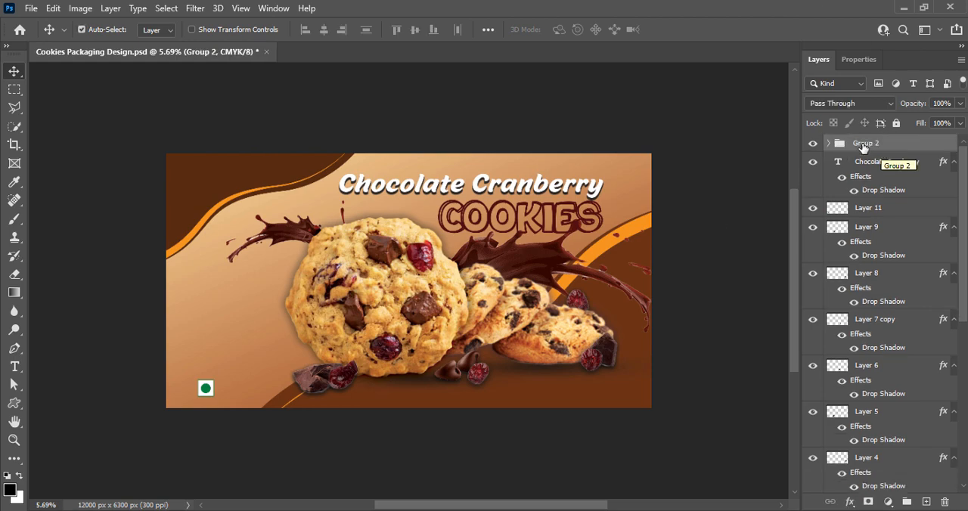
Add a Drop Shadow to the "COOKIES" group and set its color to white (ffffff).
right_click(831, 148)
left_click(831, 153)
left_click_drag(549, 158, 739, 123)
left_click(645, 430)
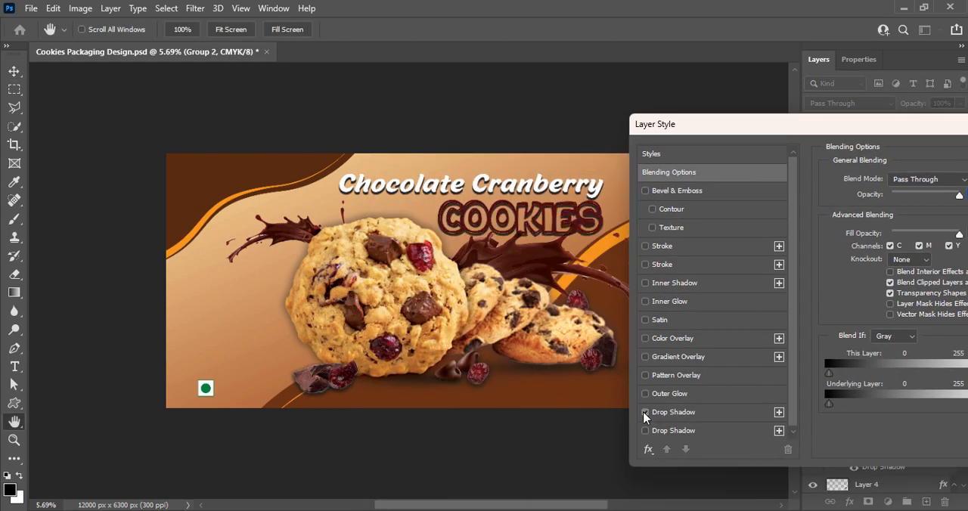
left_click(673, 431)
left_click(965, 180)
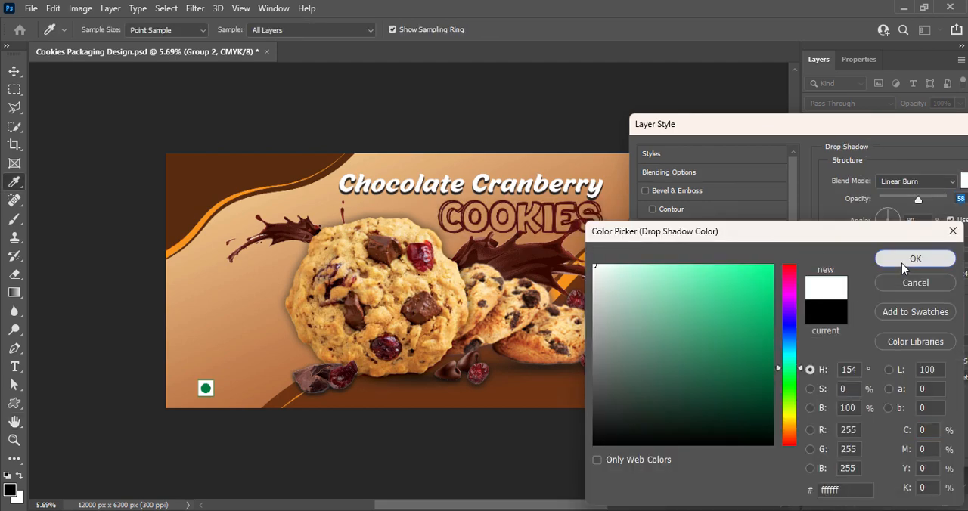
left_click(916, 257)
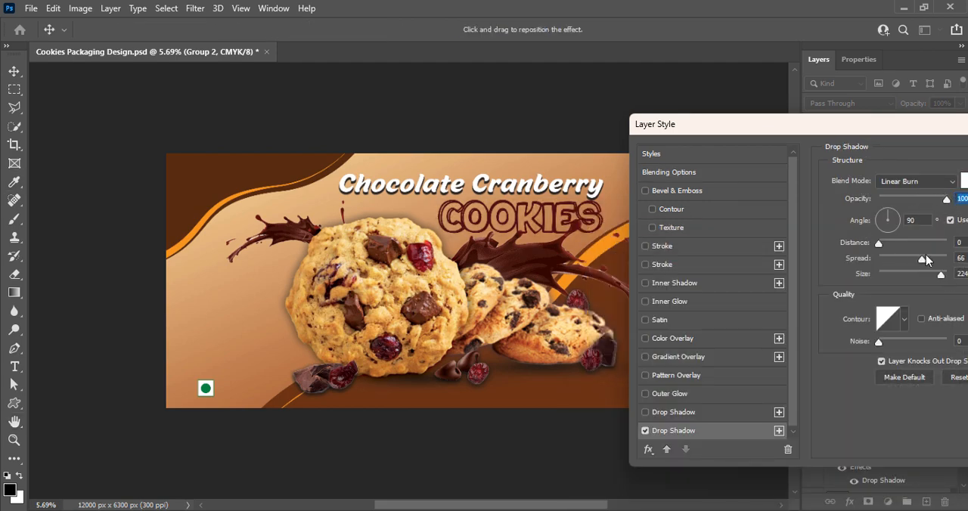
Set the white "COOKIES" shadow to Normal blending, 100% opacity, 0 px distance, 16% spread and 250 px size.
left_click(891, 181)
left_click(892, 170)
left_click_drag(910, 243, 878, 243)
mouse_move(937, 259)
left_mouse_down()
mouse_move(896, 259)
mouse_move(905, 274)
mouse_move(921, 275)
mouse_move(878, 259)
left_mouse_up()
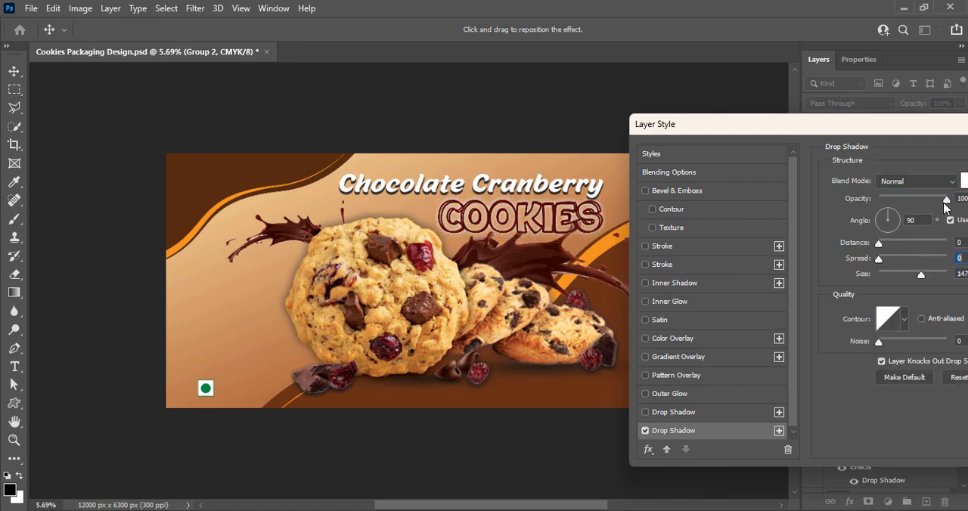
left_click_drag(946, 199, 915, 199)
left_click_drag(878, 259, 934, 276)
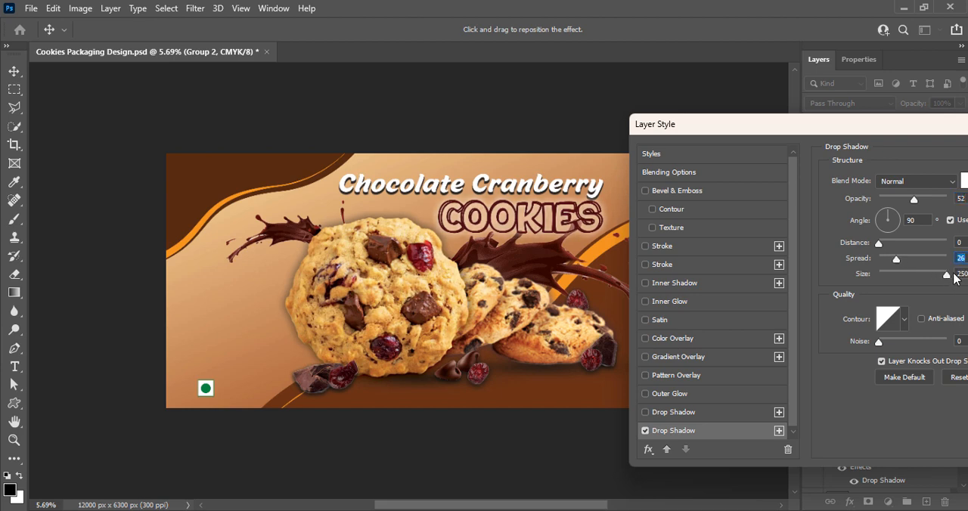
left_click_drag(919, 202, 936, 202)
left_click_drag(898, 259, 888, 259)
left_click_drag(938, 202, 950, 203)
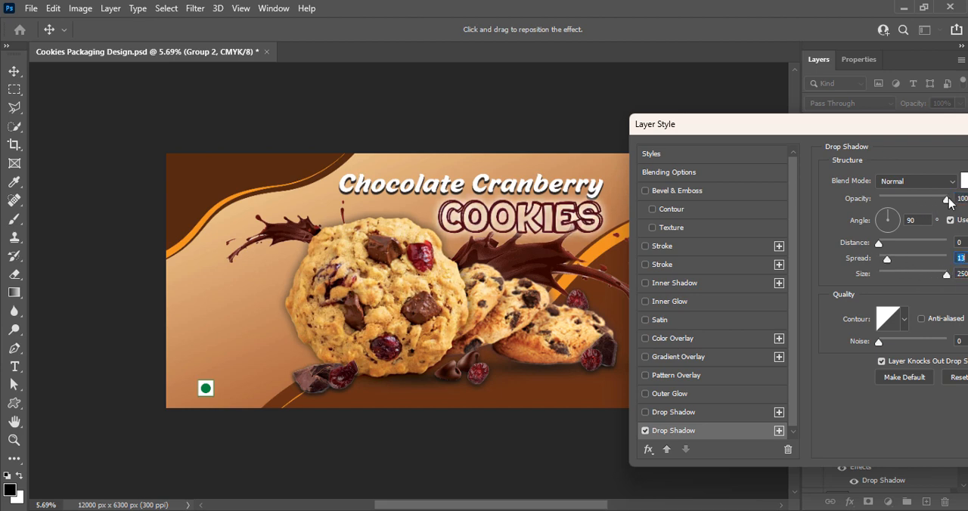
left_click_drag(718, 124, 363, 275)
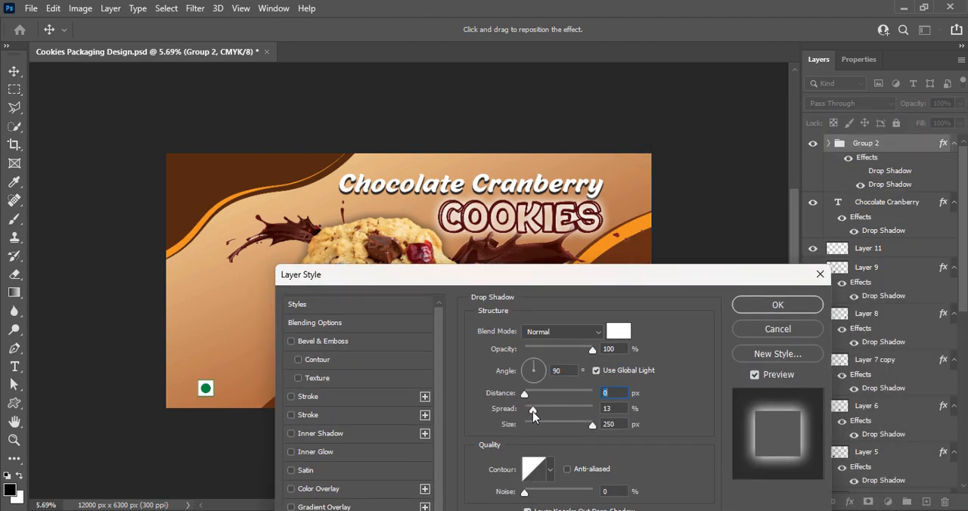
left_click_drag(534, 413, 538, 416)
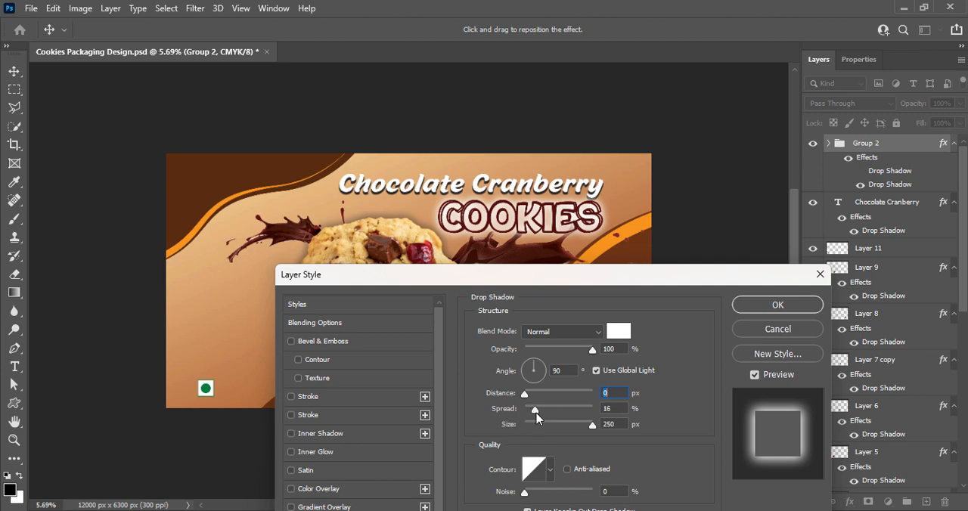
Compare blend modes such as Vivid Light for the white "COOKIES" shadow, apply a softer warm glow and save the document.
left_click(594, 333)
left_click(579, 339)
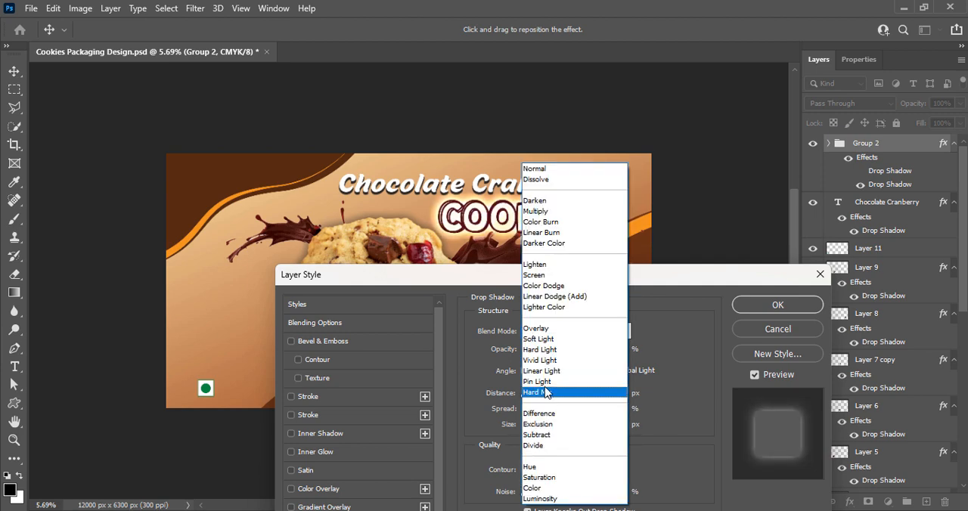
left_click(545, 372)
left_click(545, 330)
left_click(547, 382)
left_click(545, 331)
left_click(544, 361)
left_click(543, 331)
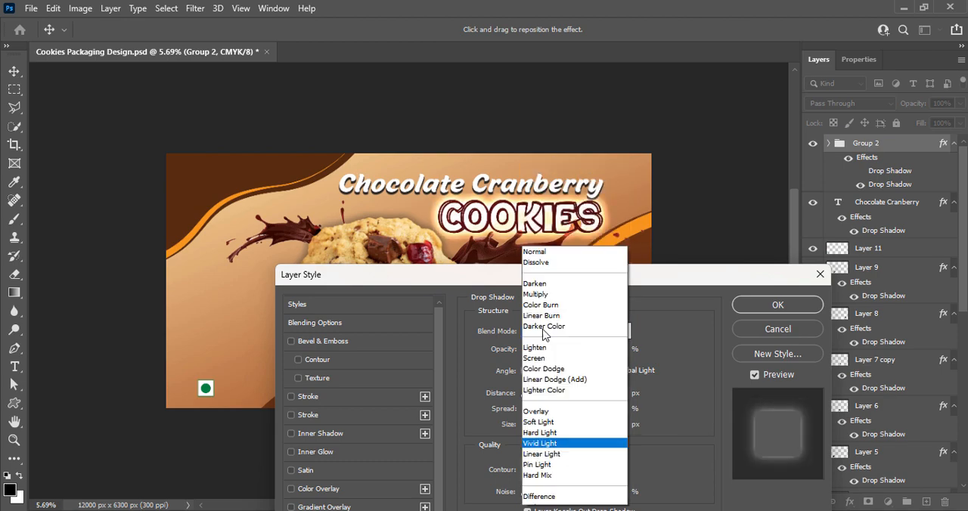
left_click(545, 350)
left_click(544, 330)
left_click(545, 329)
left_click(750, 304)
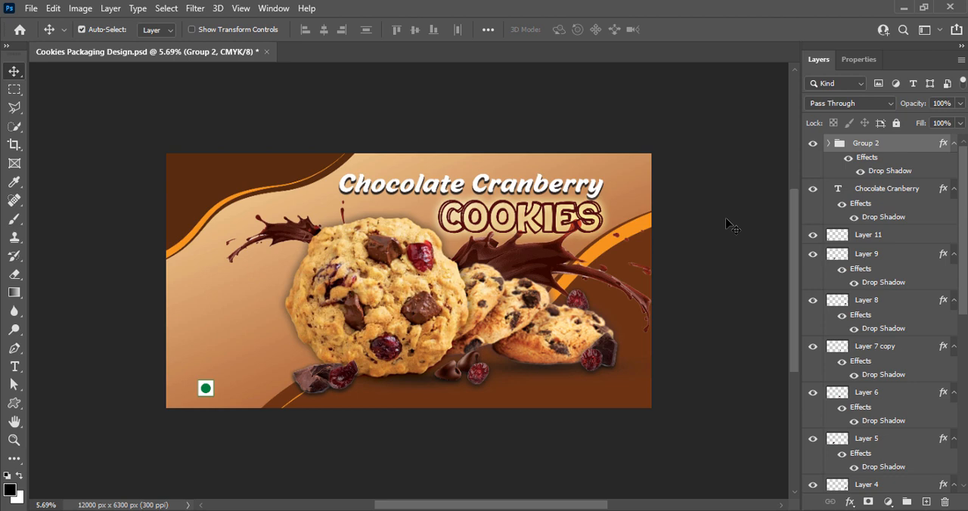
key("ctrl+s")
Draw a black concave banner from the Banners and Awards shapes, about 2948 by 1613 px, beside the large cookie above the vegetarian mark.
key("u")
left_click(575, 29)
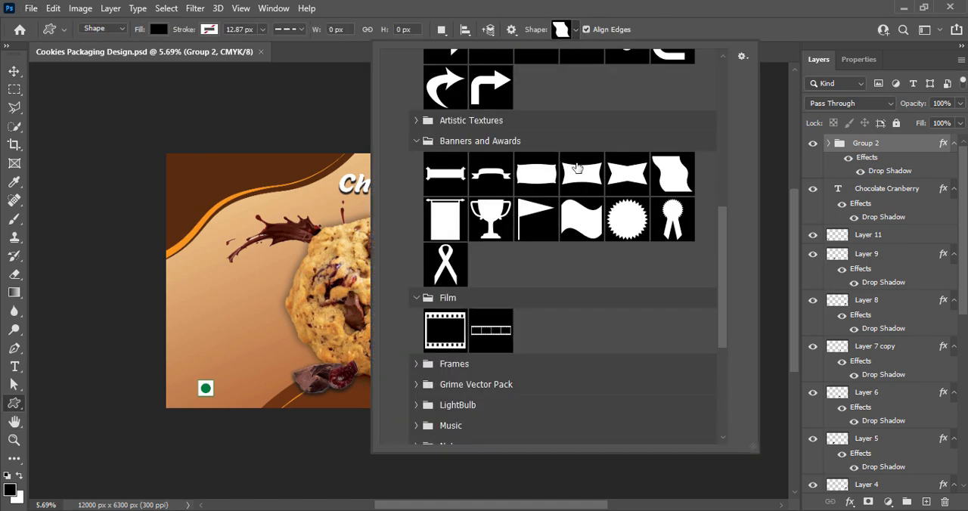
left_click(628, 180)
left_click(210, 290)
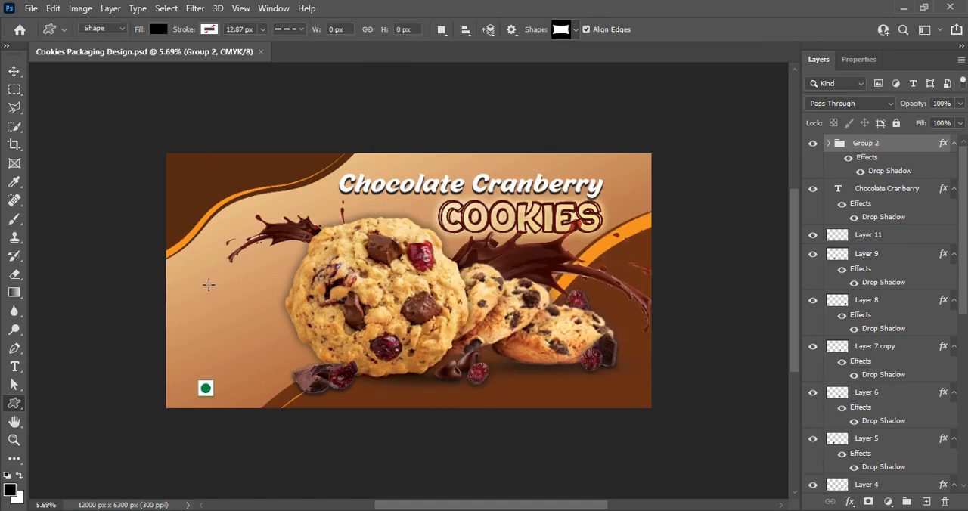
left_click_drag(208, 286, 327, 350)
key("v")
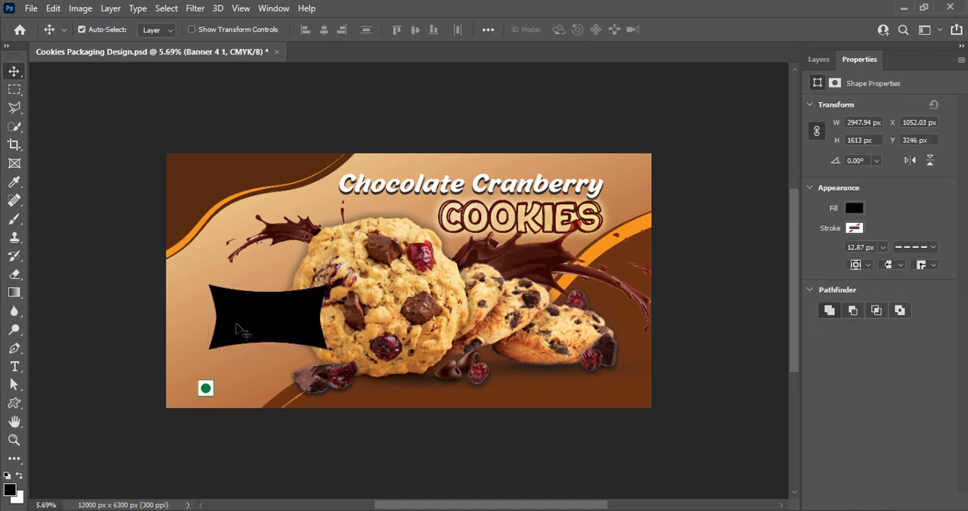
Add a Gradient Overlay to the banner shape and set the gradient's start color to burnt orange a23d00.
left_click(823, 62)
right_click(835, 146)
left_click(836, 155)
left_click_drag(426, 167, 638, 115)
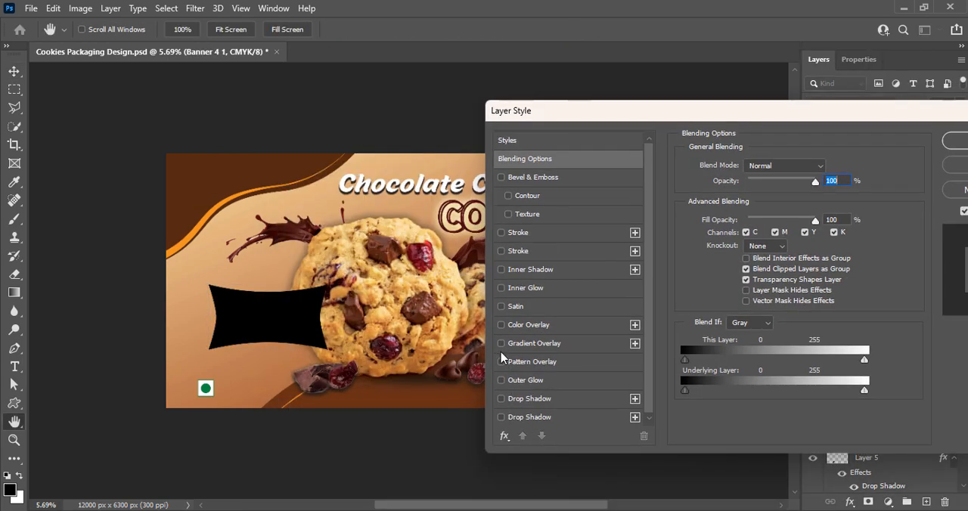
left_click(525, 344)
left_click(769, 199)
double_click(605, 408)
left_click_drag(757, 325, 773, 331)
left_click(790, 435)
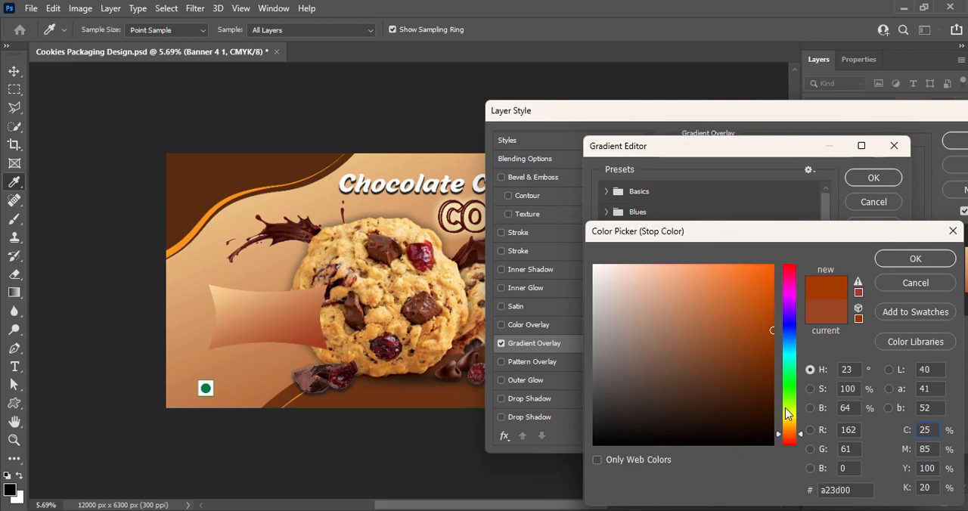
left_click(899, 258)
Set the end color of the banner's gradient to a bright golden yellow and accept the gradient.
double_click(891, 413)
left_click(772, 266)
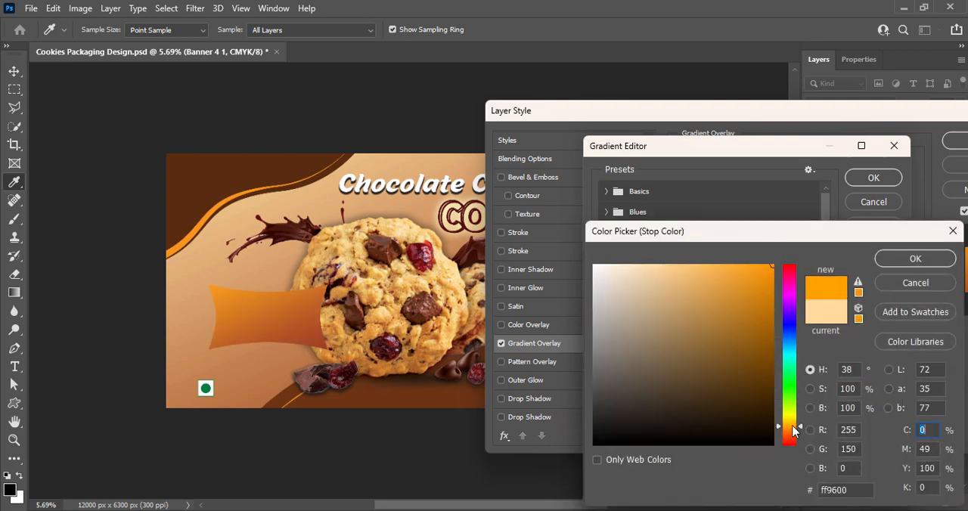
left_click_drag(792, 425, 793, 423)
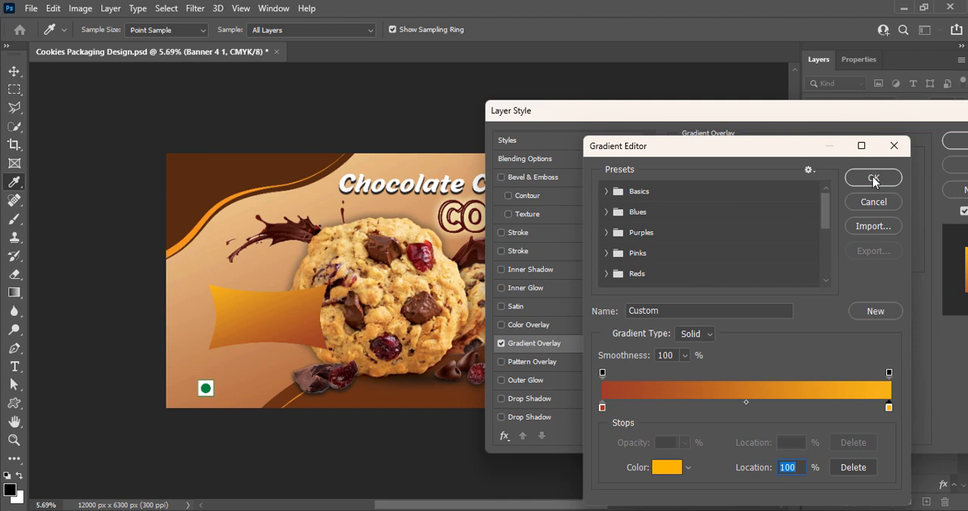
left_click(874, 178)
Set the banner's gradient overlay angle to 90 degrees and reduce its scale.
double_click(775, 238)
type("90")
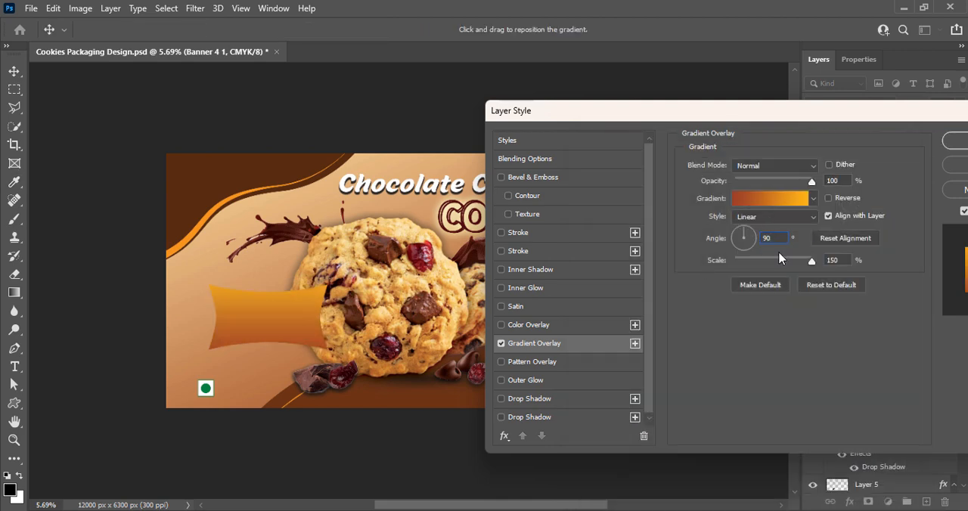
mouse_move(798, 263)
left_mouse_down()
mouse_move(755, 267)
mouse_move(792, 264)
left_mouse_up()
Change the start color of the banner's gradient overlay to dark orange ba6000 and apply the layer style.
left_click(770, 199)
double_click(602, 408)
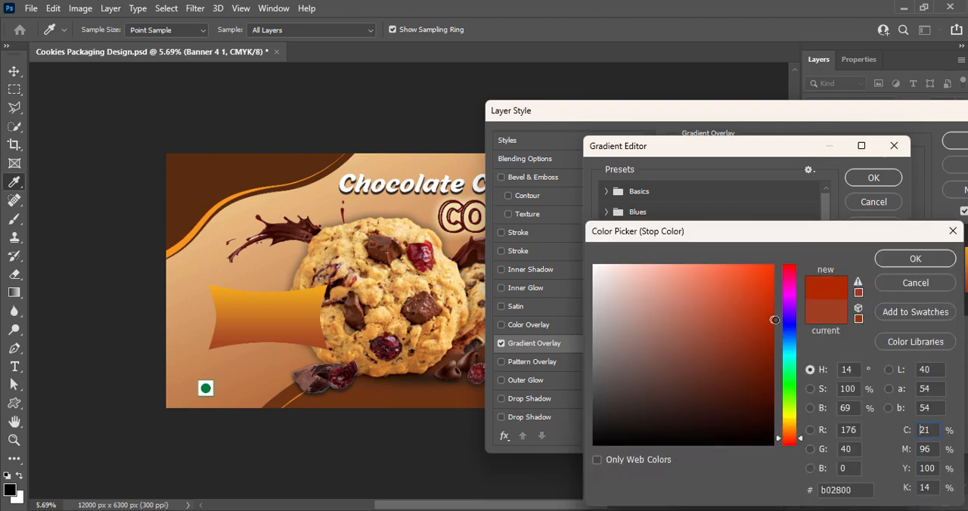
left_click(791, 440)
left_click_drag(791, 442, 790, 430)
left_click_drag(765, 311, 778, 313)
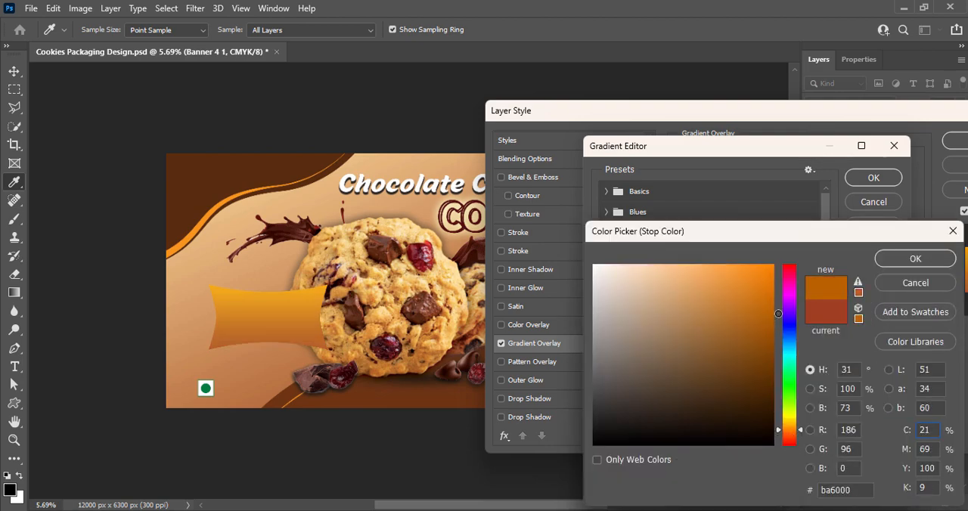
left_click(916, 258)
left_click(874, 178)
left_click(955, 142)
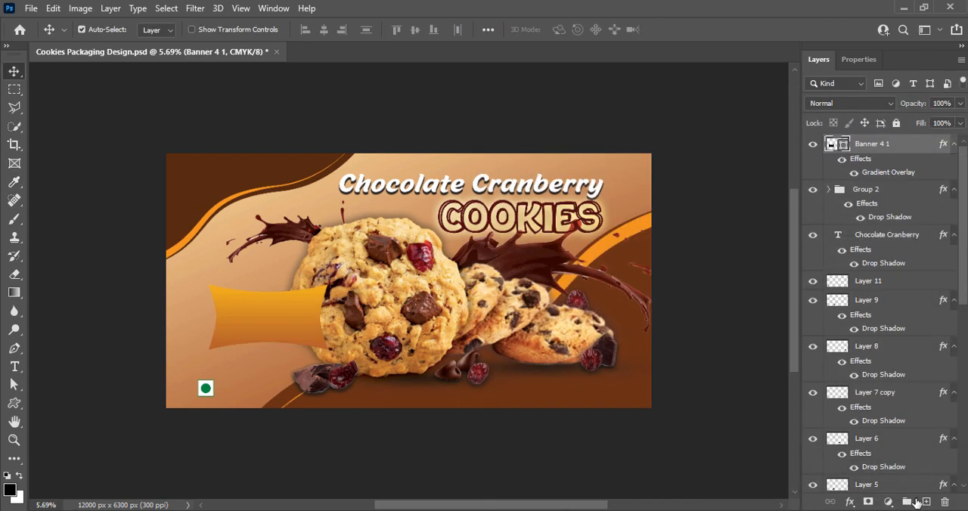
Add a Drop Shadow to the banner with 77% opacity, 90° angle, 25 px distance, 0% spread and 103 px size.
right_click(830, 146)
left_click(832, 152)
left_click(424, 401)
left_click(447, 401)
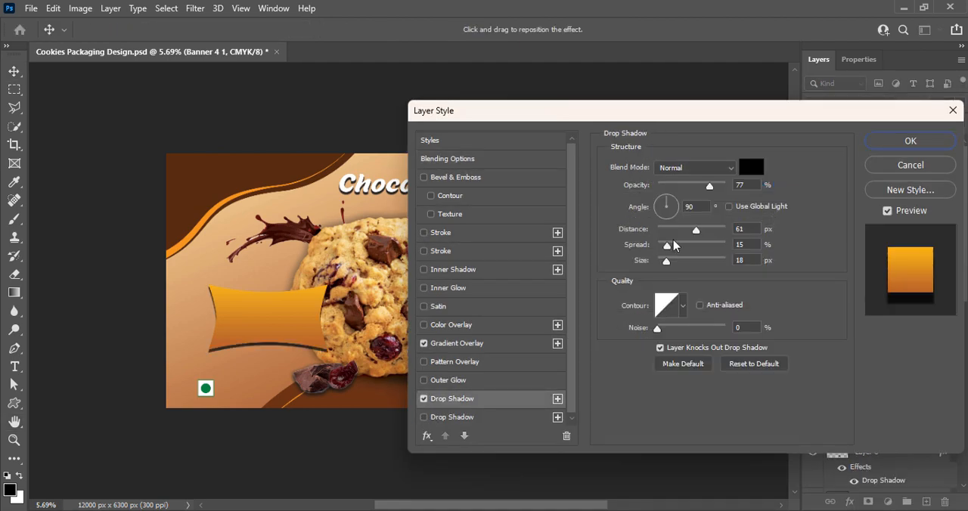
left_click_drag(697, 231, 692, 264)
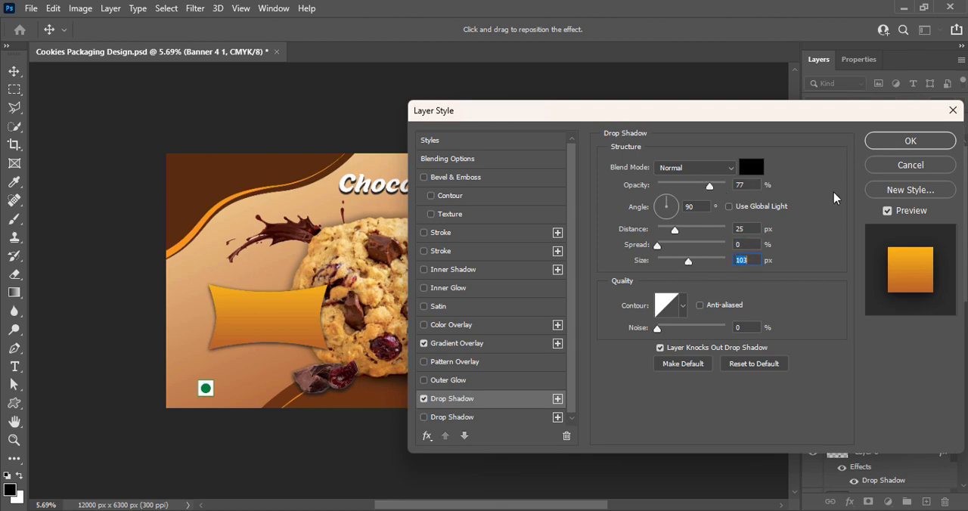
left_click(911, 140)
Add the text "BRAND NAME" over the orange banner on a new layer.
left_click(926, 502)
left_click(14, 367)
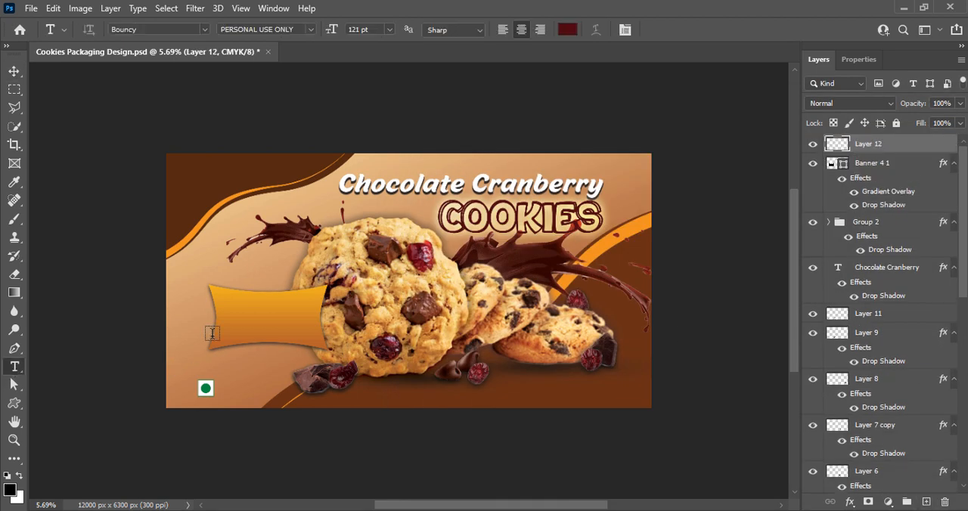
left_click(233, 319)
type("BRAND NAME")
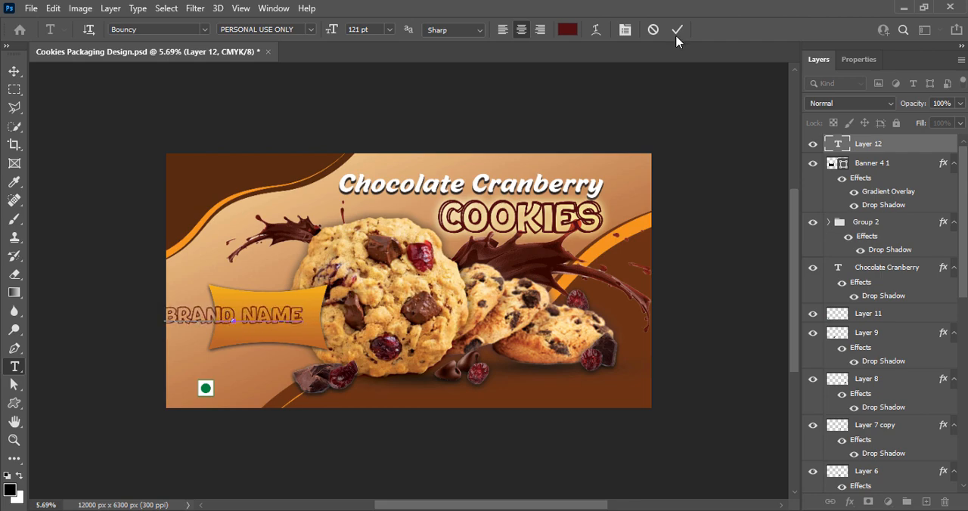
left_click(677, 28)
Set the "BRAND NAME" text to the Milky Coffee font at 100 pt and center it on the banner.
key("v")
double_click(260, 325)
left_click(204, 29)
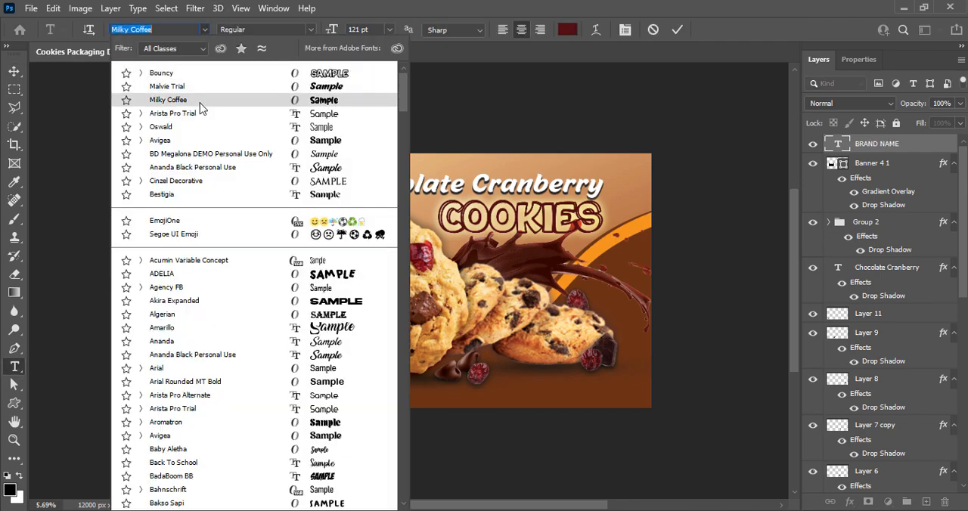
left_click(202, 100)
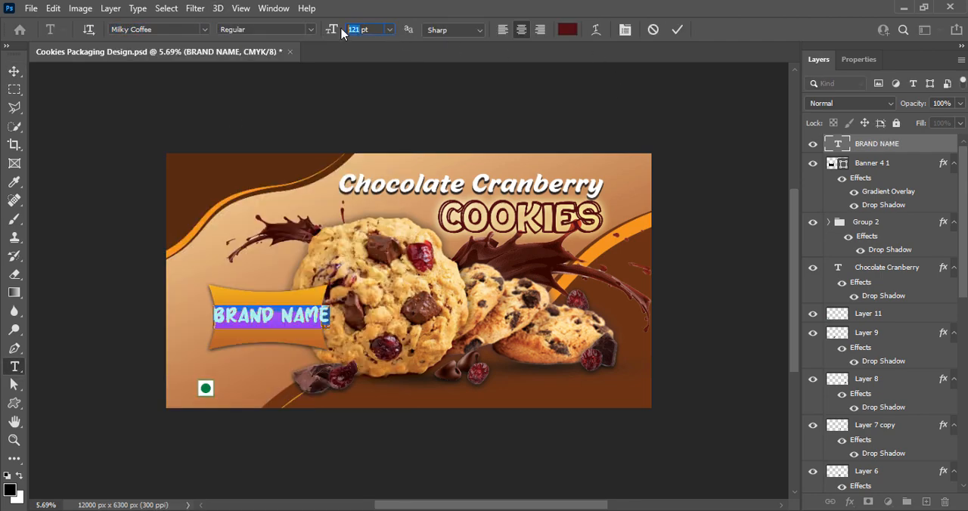
type("100")
left_click(677, 29)
key("v")
left_click_drag(259, 317, 256, 320)
Set the character tracking of the "BRAND NAME" text to 0 and save the document.
left_click(287, 309)
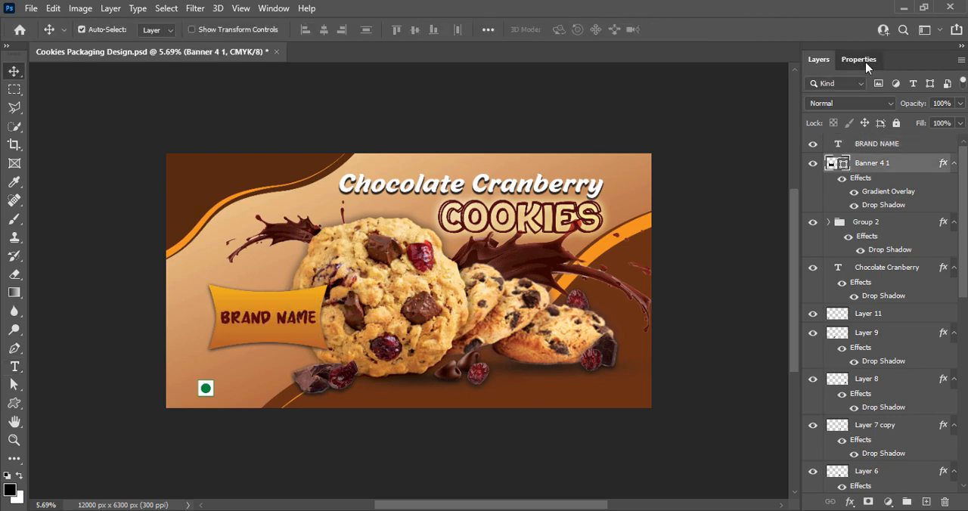
left_click(866, 64)
left_click(279, 326)
left_click(940, 261)
left_click(935, 346)
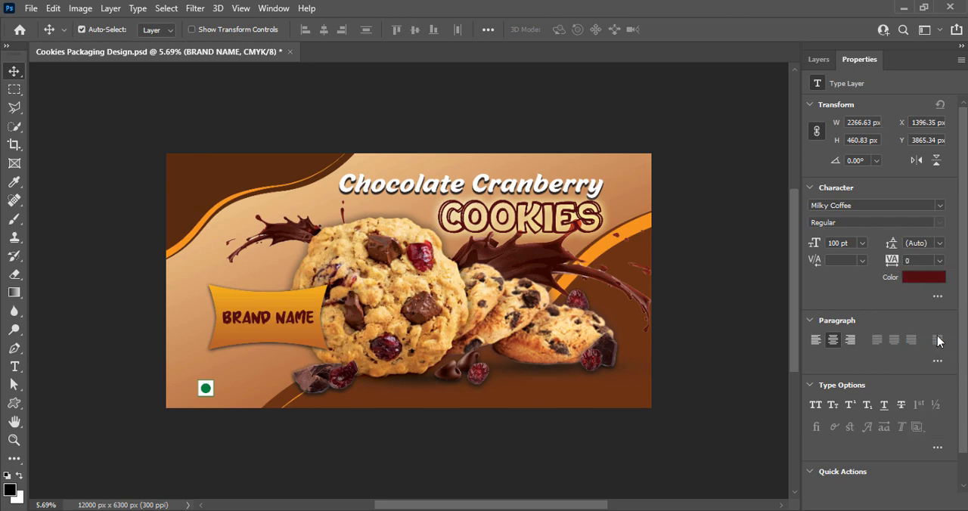
key("ctrl+s")
left_click(819, 59)
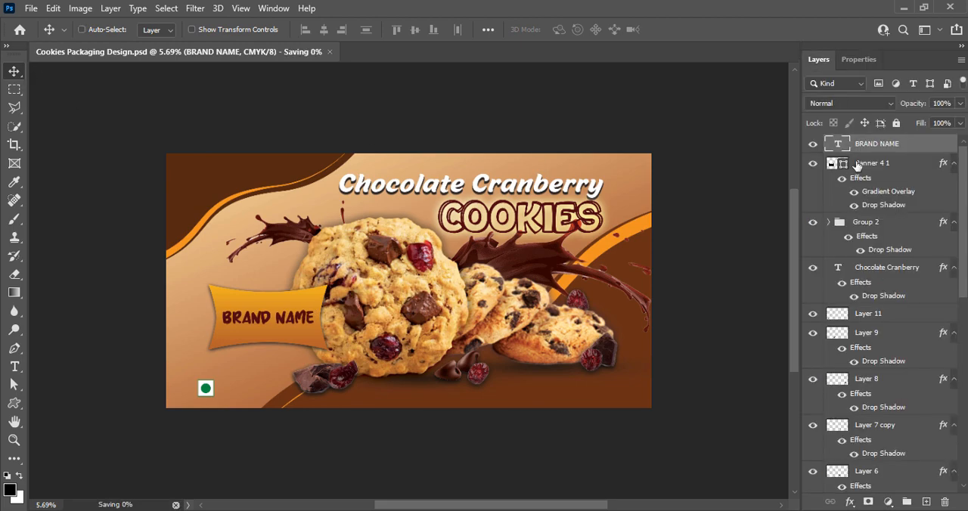
Scale the banner and its text together to about 57%, rotate them 90° counterclockwise and place them above the vegetarian mark.
left_click(870, 163, "shift")
key("ctrl+t")
left_click_drag(325, 344, 292, 329)
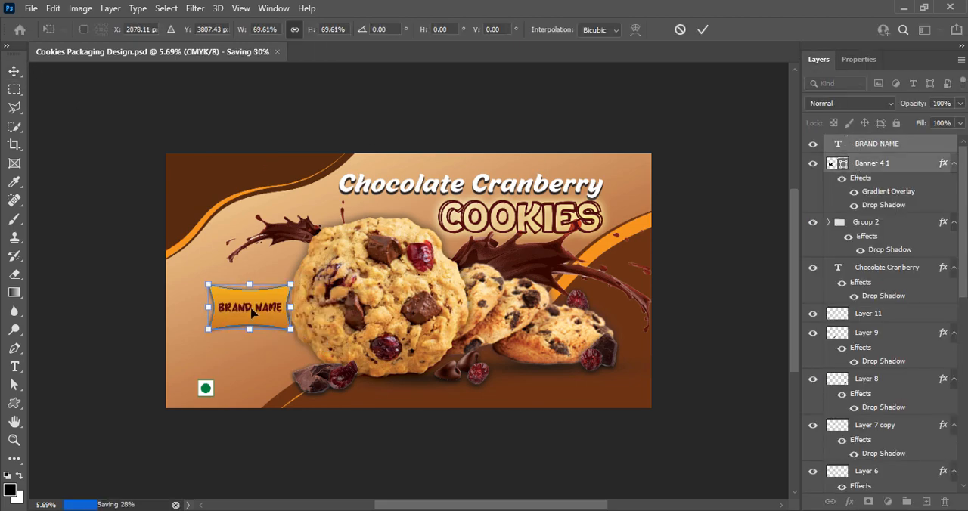
right_click(253, 307)
left_click(288, 268)
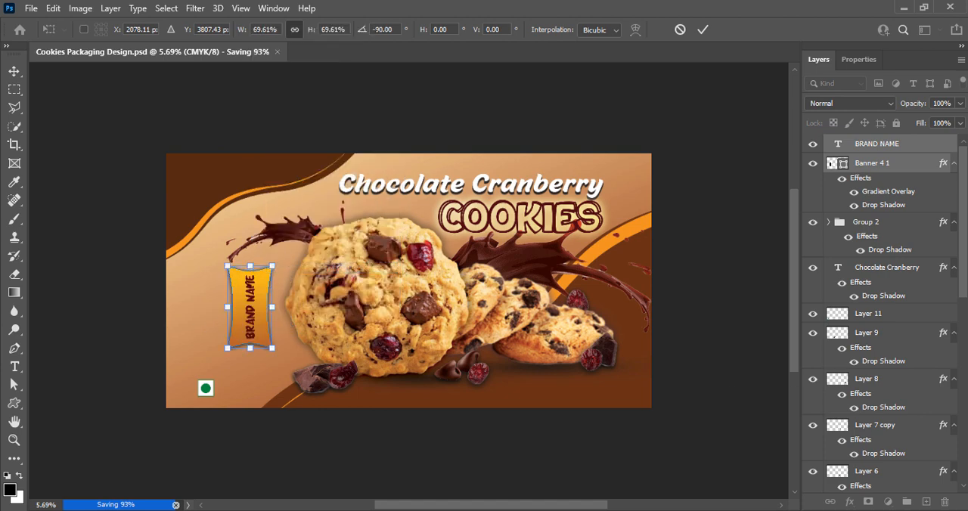
left_click_drag(256, 322, 225, 321)
left_click_drag(220, 266, 219, 281)
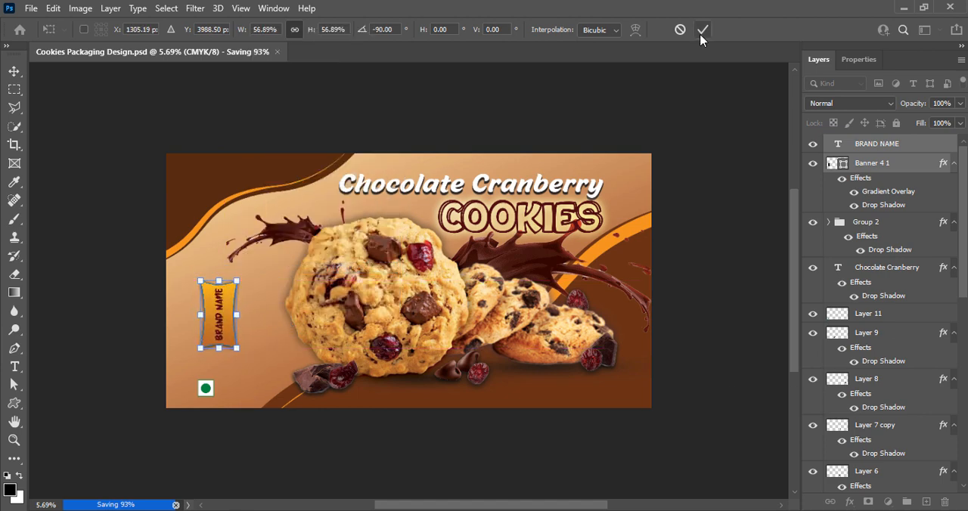
left_click(702, 30)
Nudge the vertical banner and its text upward, save, and enlarge both together to about 134%.
key("shift+Up")
key("shift+Up")
key("shift+Up")
key("shift+Up")
key("shift+Up")
key("shift+Up")
key("shift+Up")
key("shift+Up")
key("shift+Up")
key("shift+Up")
key("shift+Up")
key("shift+Up")
key("shift+Up")
key("shift+Up")
key("shift+Up")
key("shift+Up")
key("shift+Up")
key("shift+Up")
key("shift+Up")
key("shift+Up")
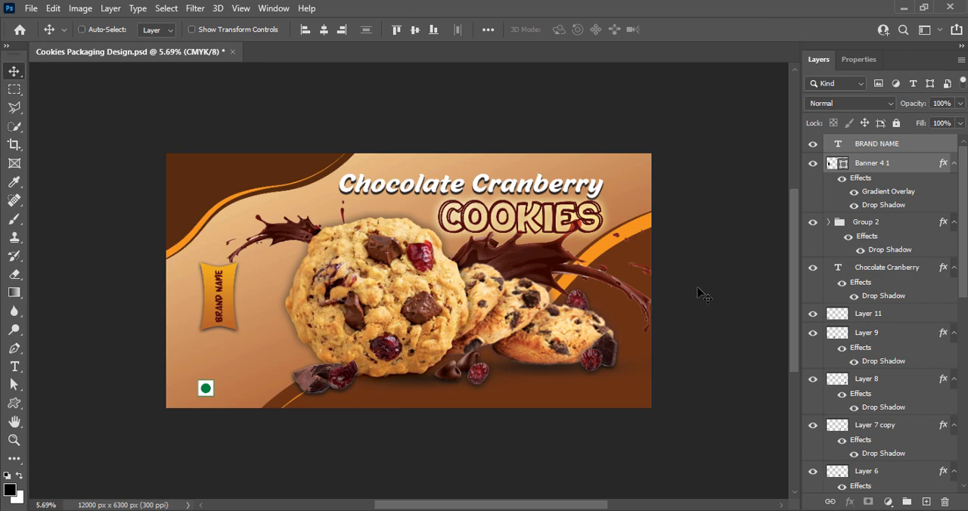
key("ctrl+s")
key("ctrl+t")
left_click_drag(238, 296, 250, 295)
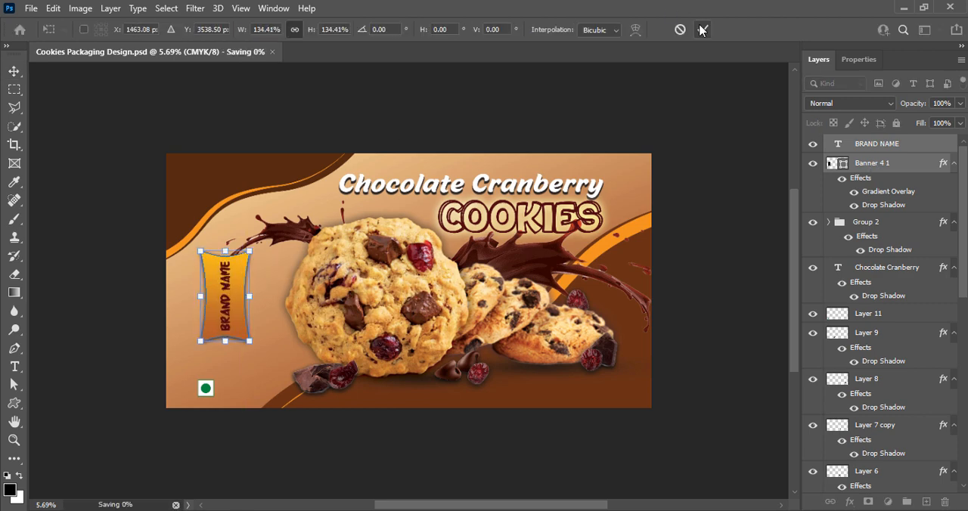
left_click(703, 29)
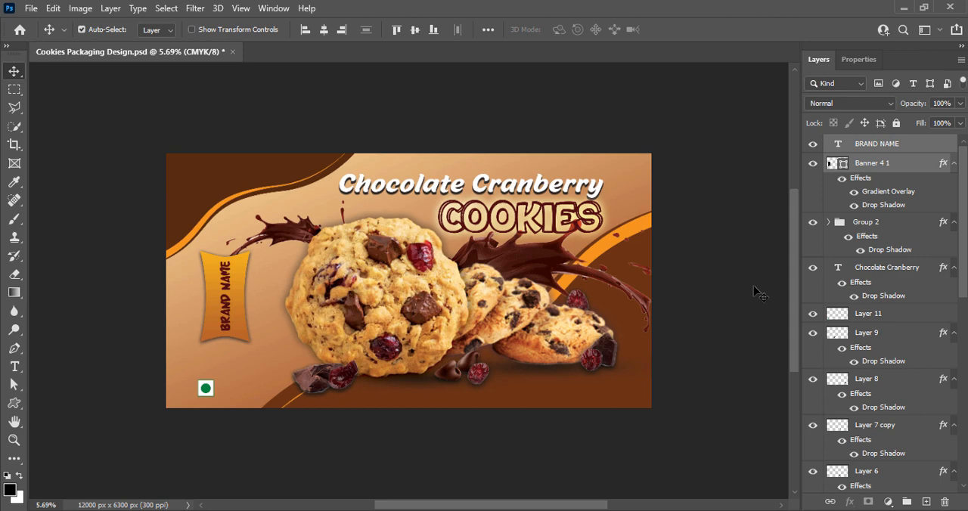
Narrow only the banner shape to about 75% of its width around the brand text and save the document.
left_click(893, 165)
key("ctrl+t")
mouse_move(201, 298)
left_mouse_down()
mouse_move(239, 296)
mouse_move(212, 298)
left_mouse_up()
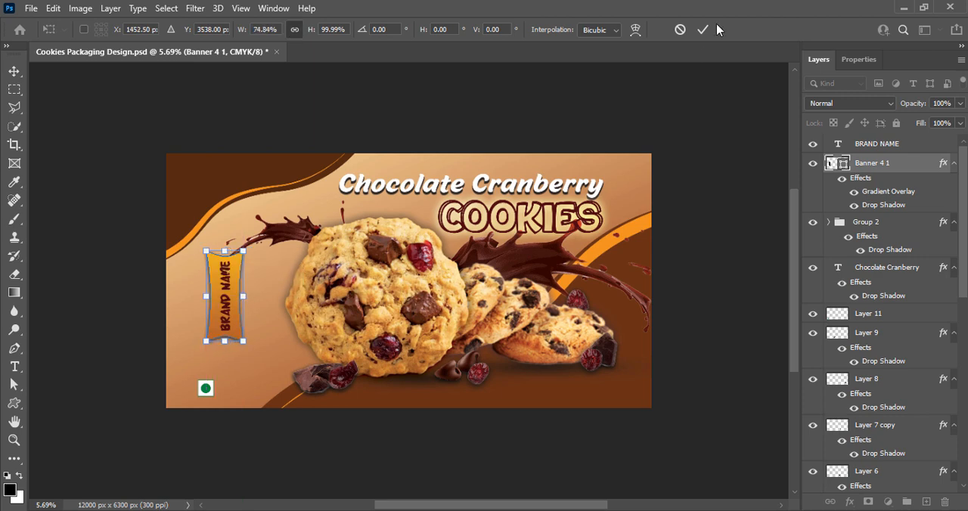
left_click(703, 29)
key("ctrl+s")
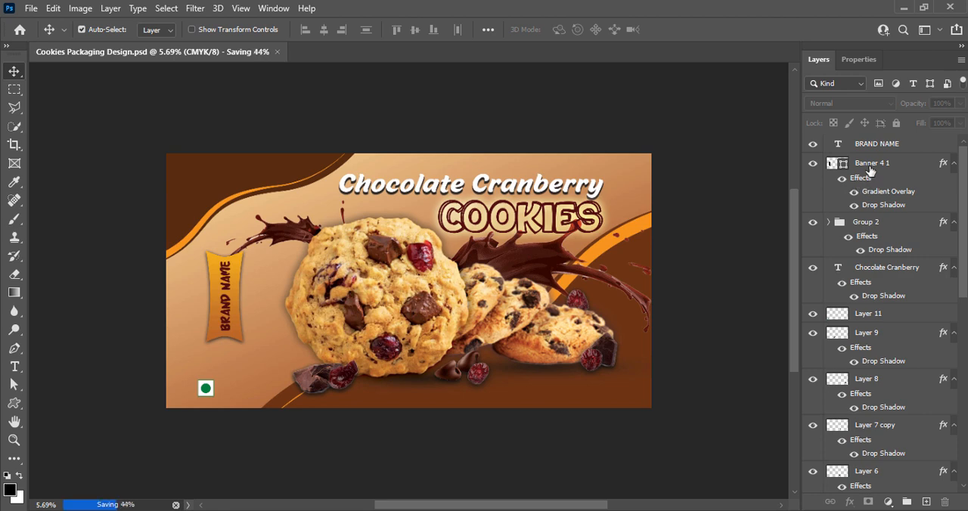
Move the banner and its text slightly down, to about Y 3749 px, and save the document.
key("ctrl+t")
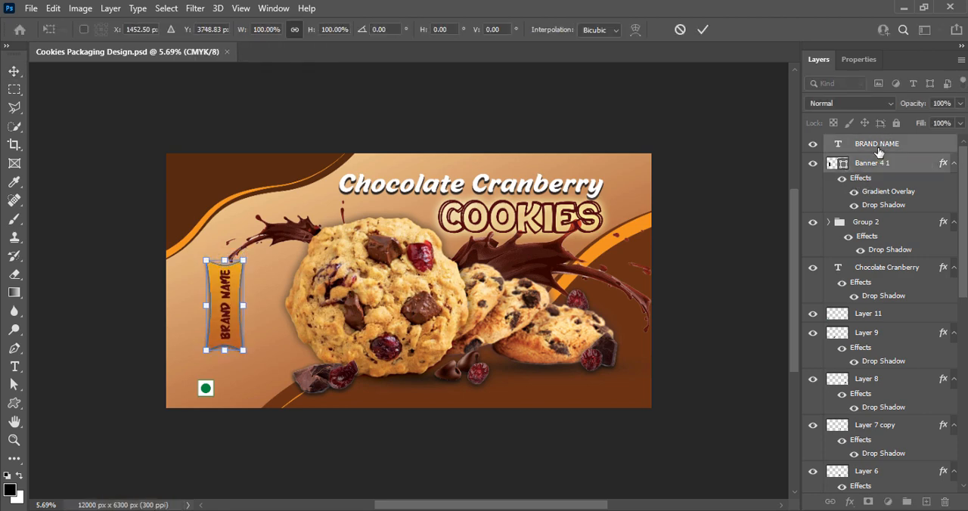
left_click(703, 30)
key("ctrl+s")
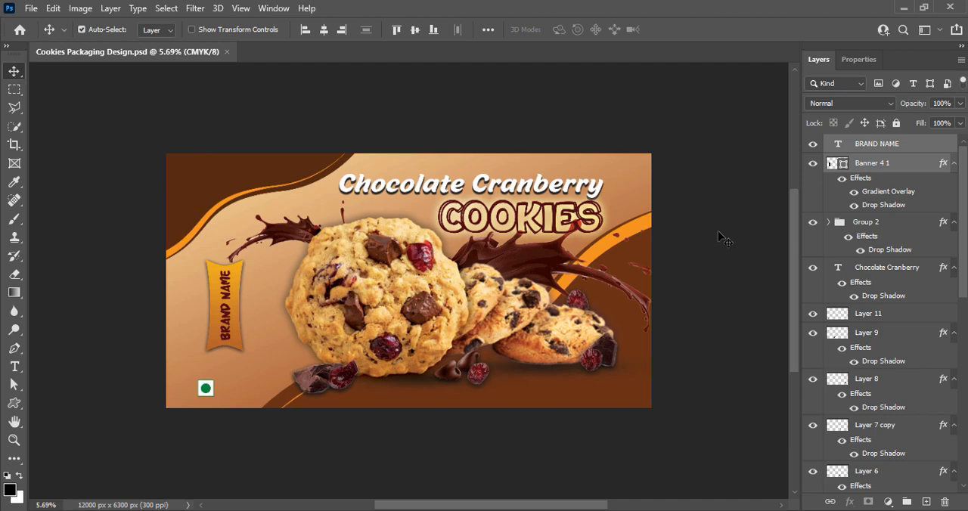
Add the text "Net Weight: 300g" beneath the small cookies.
key("t")
left_click(520, 386)
type("Net Weight")
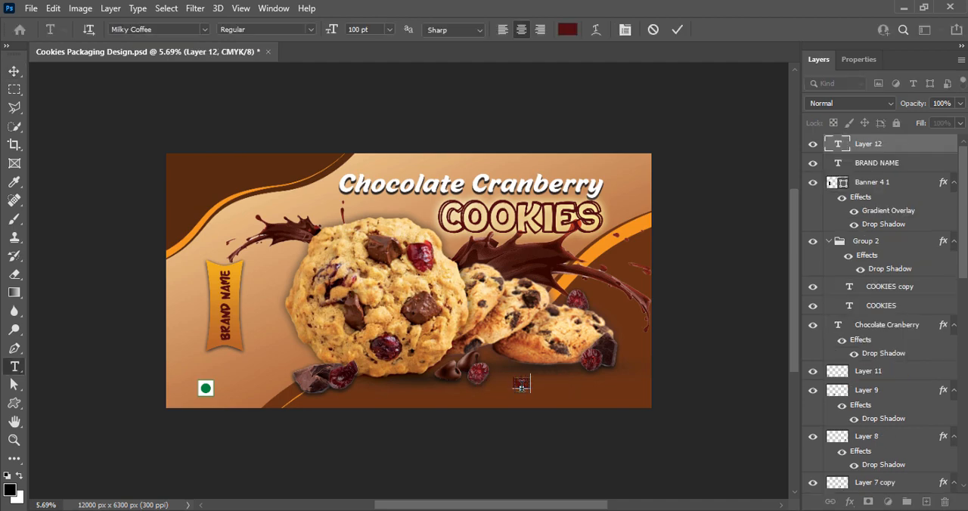
type(": 300g")
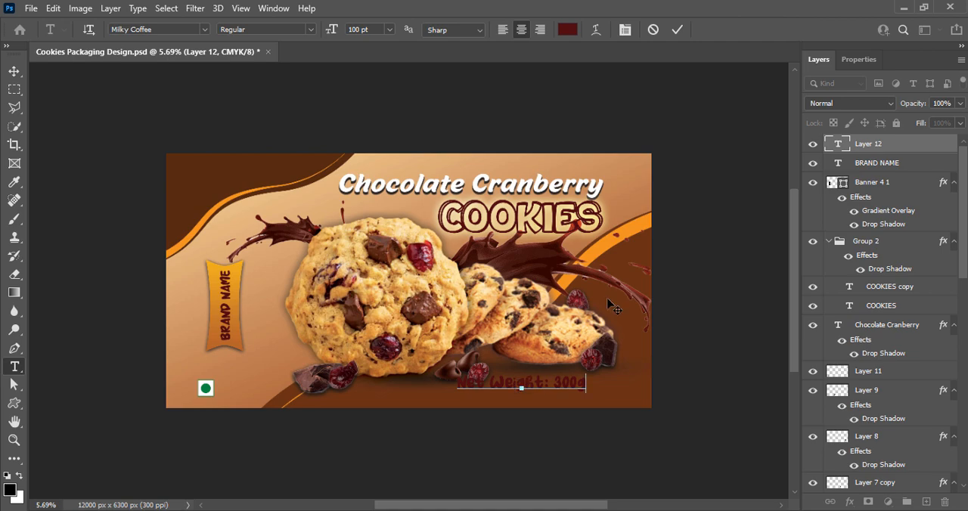
left_click(677, 29)
Format the "Net Weight: 300g" text as 60 pt white (ffffff) in the Oswald font.
triple_click(471, 376)
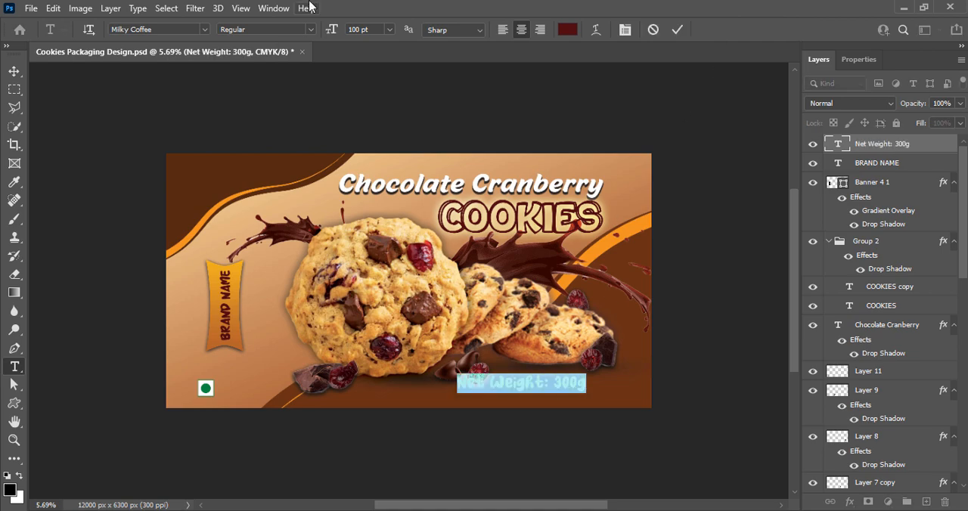
left_click(389, 29)
left_click(371, 191)
left_click(568, 29)
left_click(603, 270)
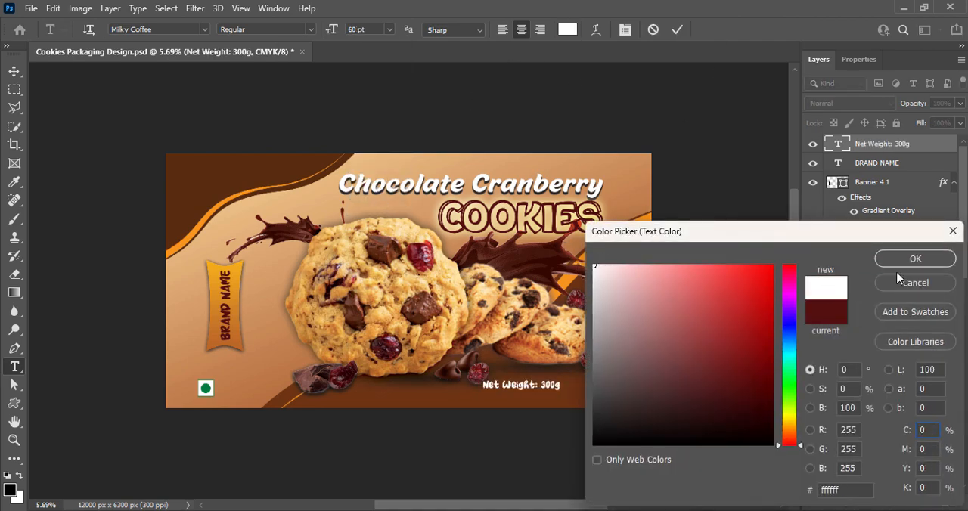
left_click(916, 259)
left_click(204, 29)
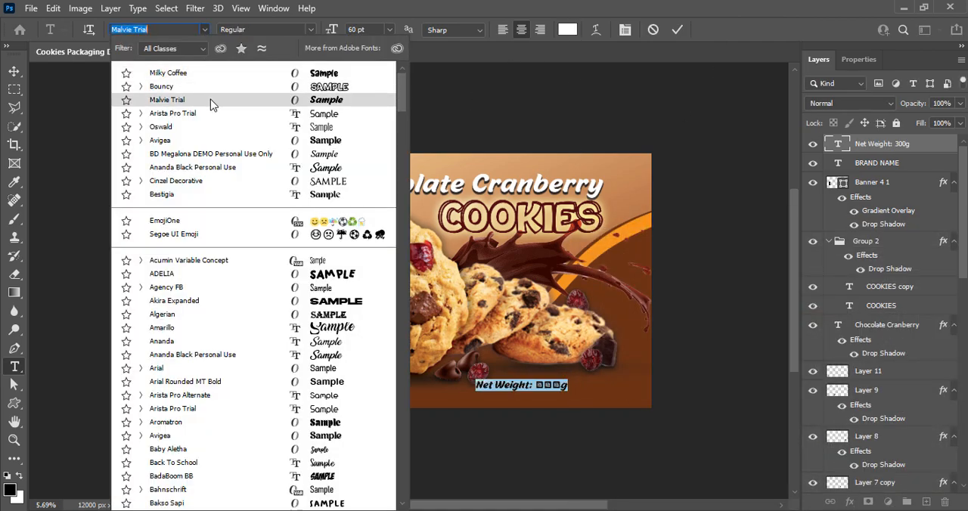
left_click(212, 127)
left_click(677, 30)
key("v")
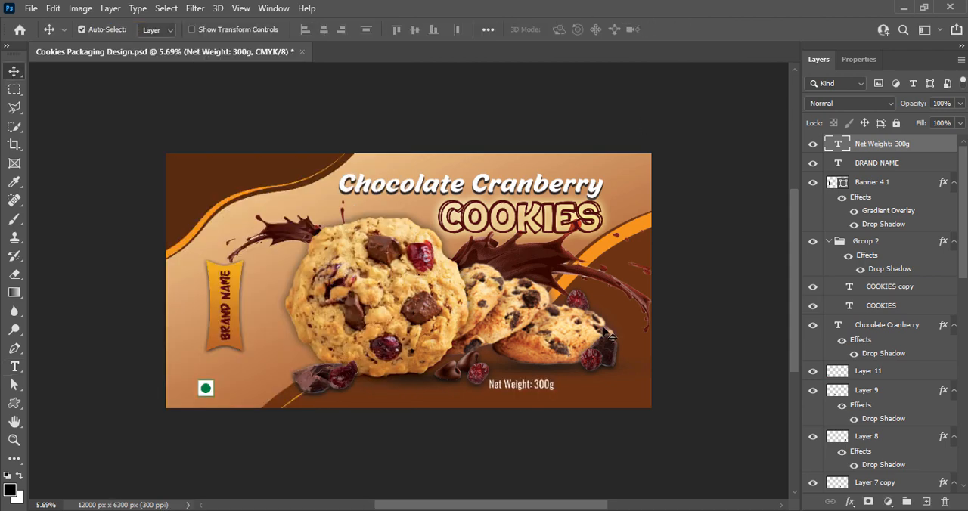
Move the net weight text toward the lower-right corner of the design and set its size to 50 pt.
left_click_drag(529, 385, 583, 385)
key("ctrl+t")
left_click(702, 30)
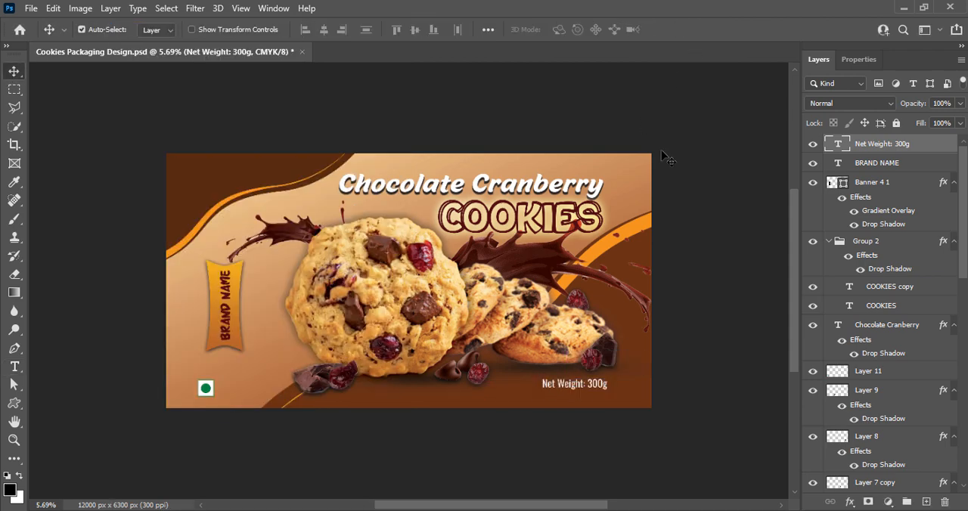
double_click(577, 386)
type("50")
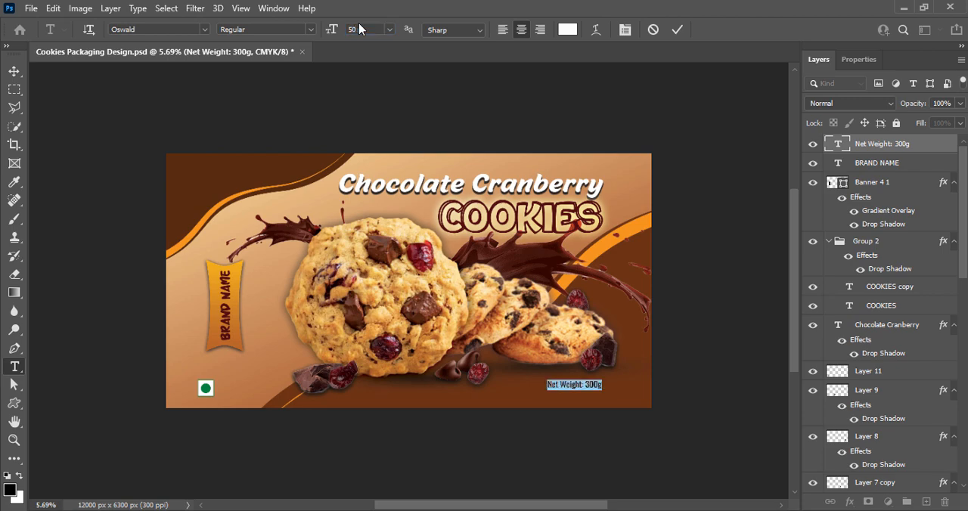
left_click(677, 29)
key("v")
Add a Drop Shadow to the net weight text with 13 px distance and 6 px size, and save the document.
right_click(844, 149)
left_click(840, 157)
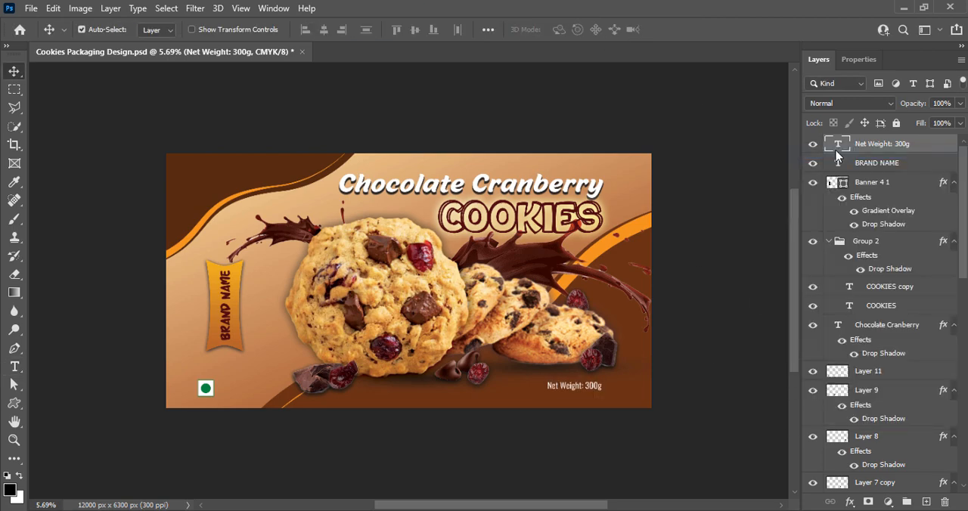
left_click(416, 438)
left_click_drag(598, 151, 100, 60)
left_click(41, 343)
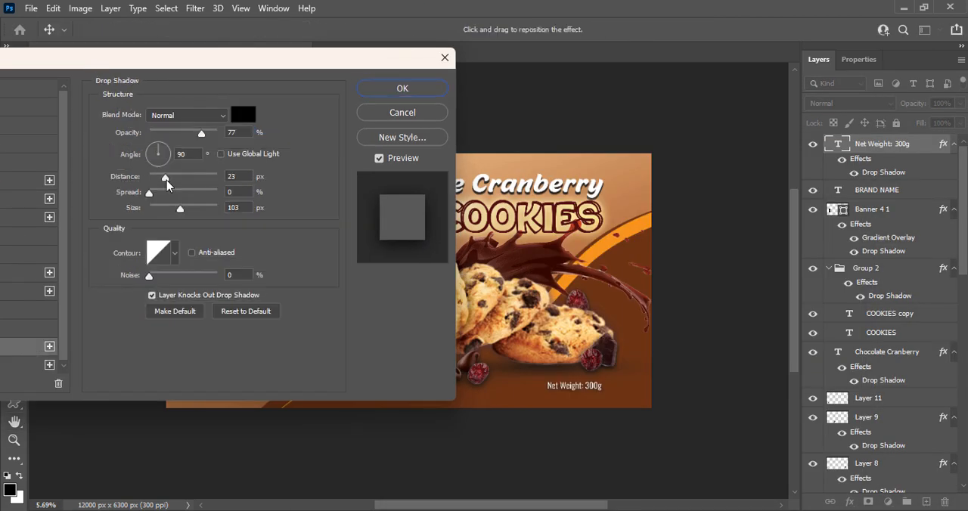
left_click_drag(168, 181, 154, 212)
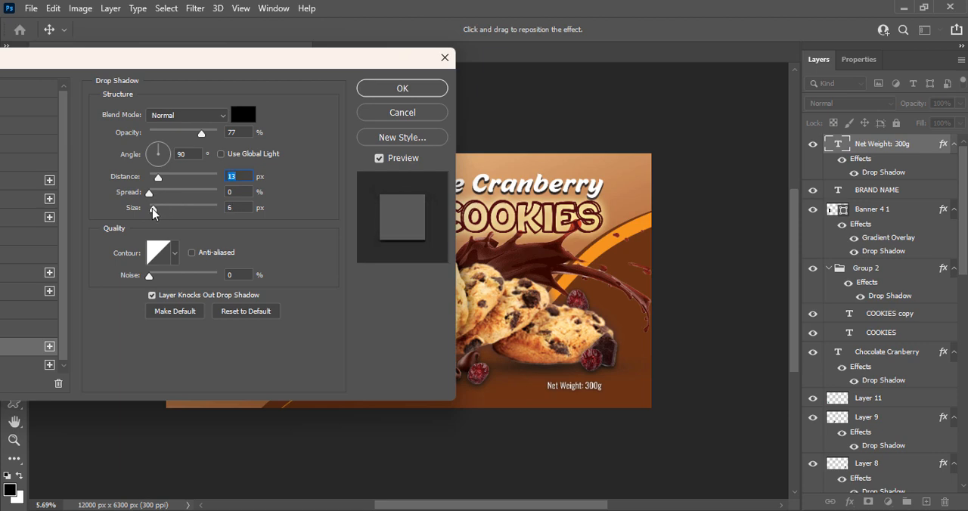
left_click(402, 88)
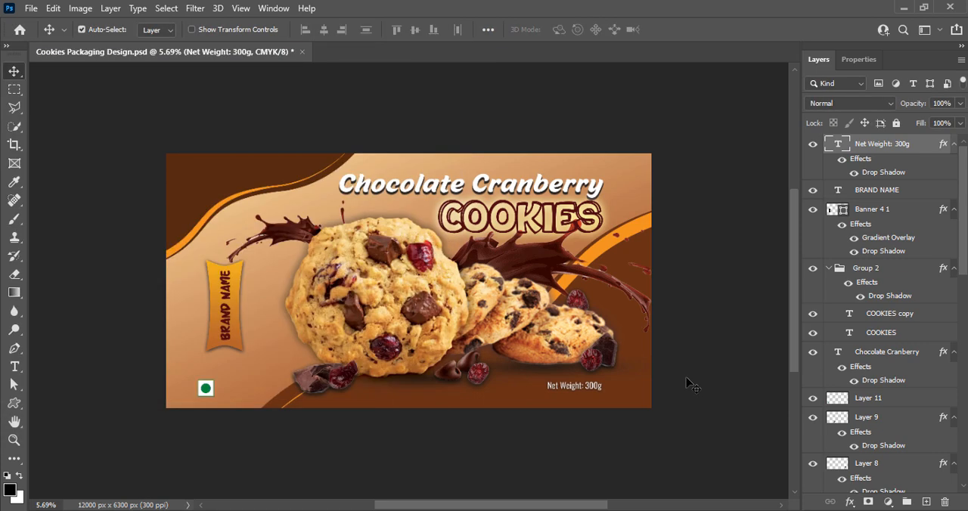
key("ctrl+s")
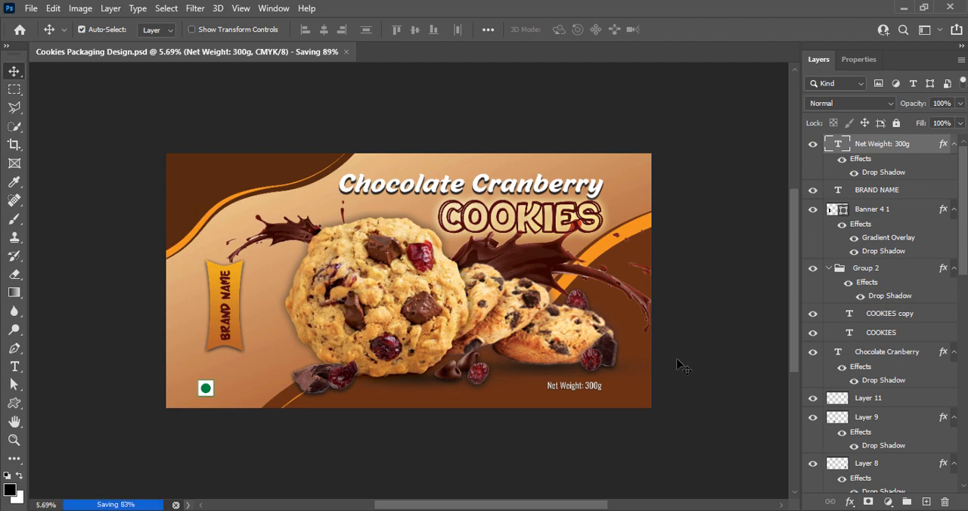
Set the size of the "Net Weight: 300g" text to 60 pt.
double_click(582, 386)
left_click(389, 32)
left_click(374, 200)
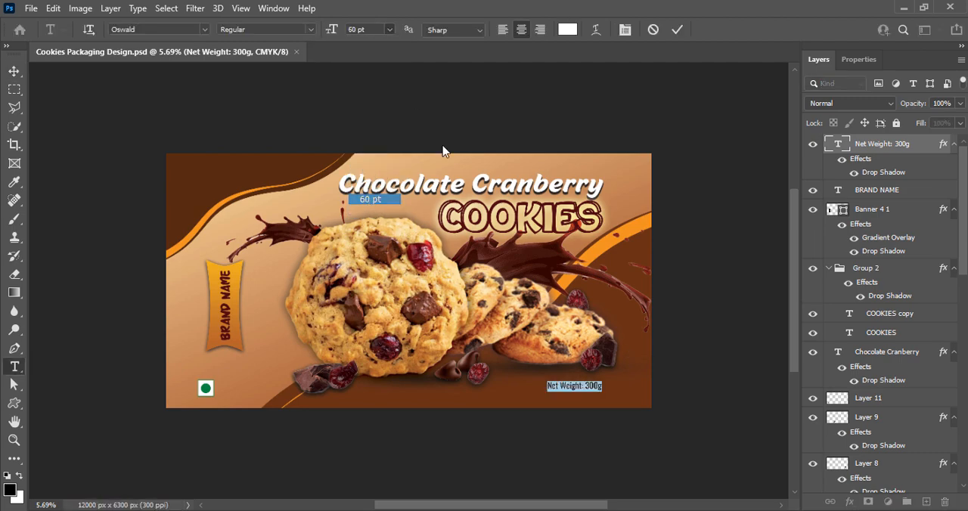
left_click(725, 254)
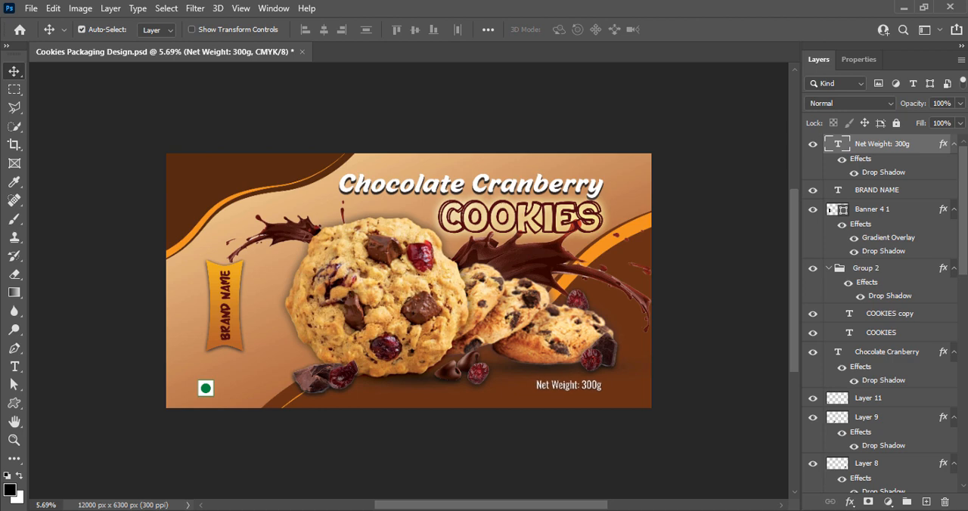
Nudge the green vegetarian mark slightly upward to line up with the net weight text, and save the document.
left_click(204, 388)
left_click_drag(204, 391, 201, 388)
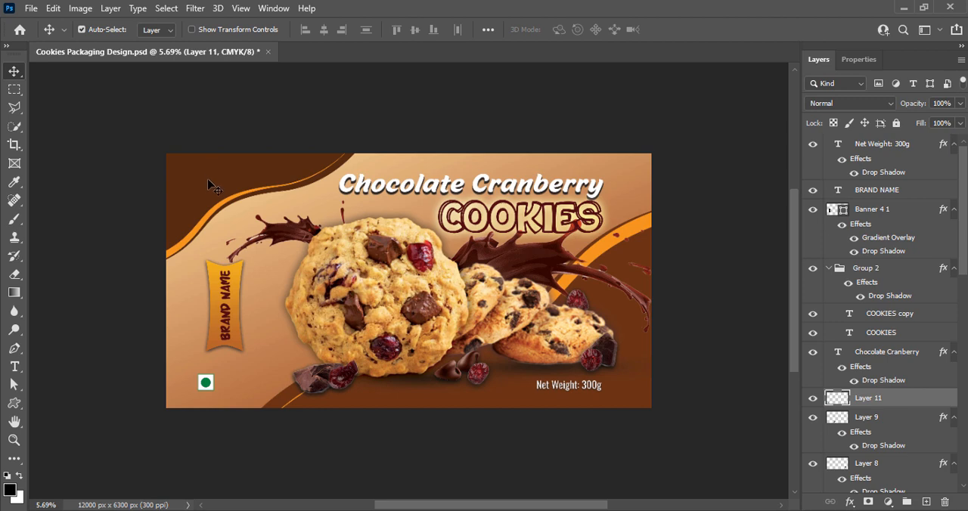
left_click(718, 226)
key("ctrl+s")
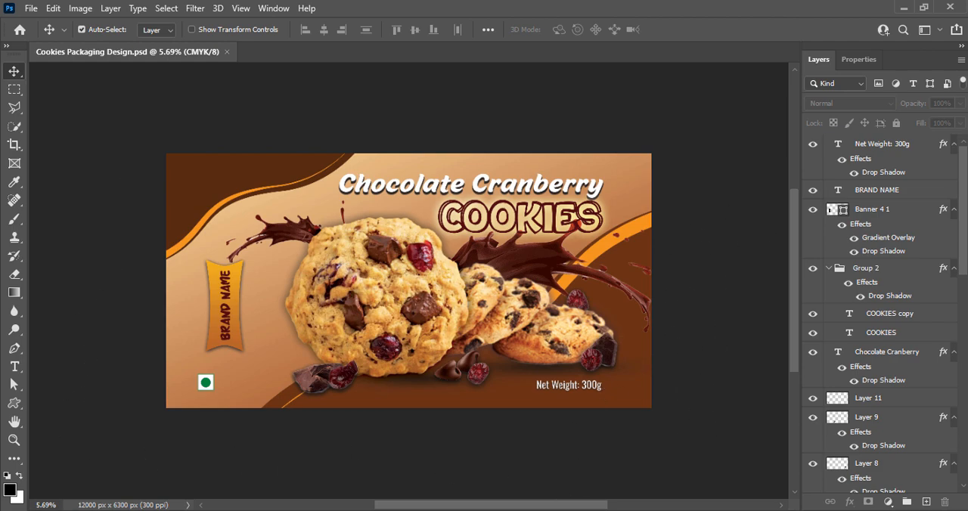
scroll(463, 312, "up", 2)
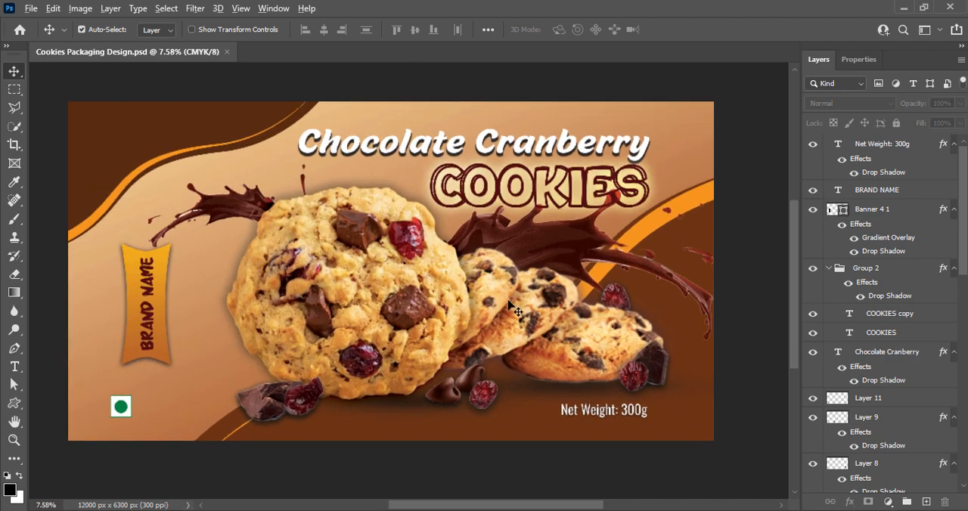
scroll(507, 303, "down", 2)
scroll(443, 280, "down", 1)
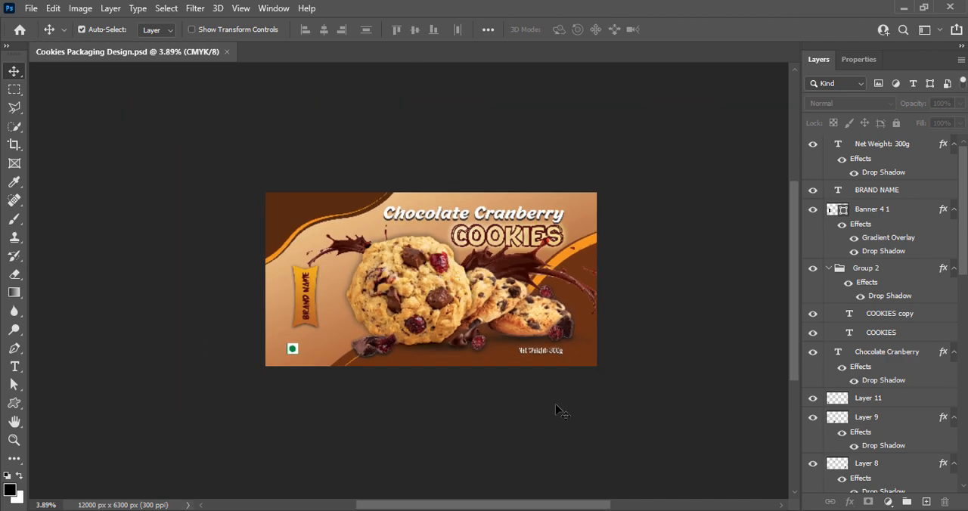
scroll(428, 416, "up", 1)
scroll(454, 342, "up", 2)
scroll(454, 341, "down", 1)
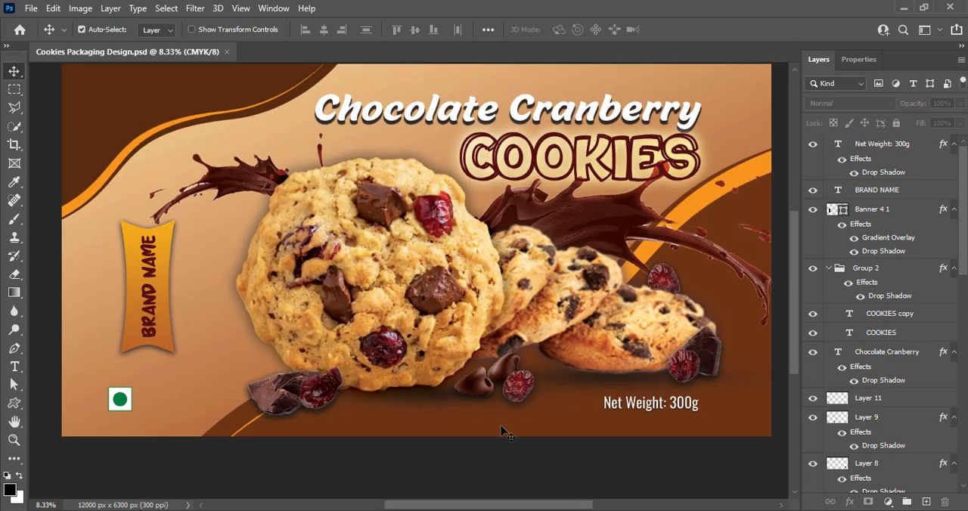